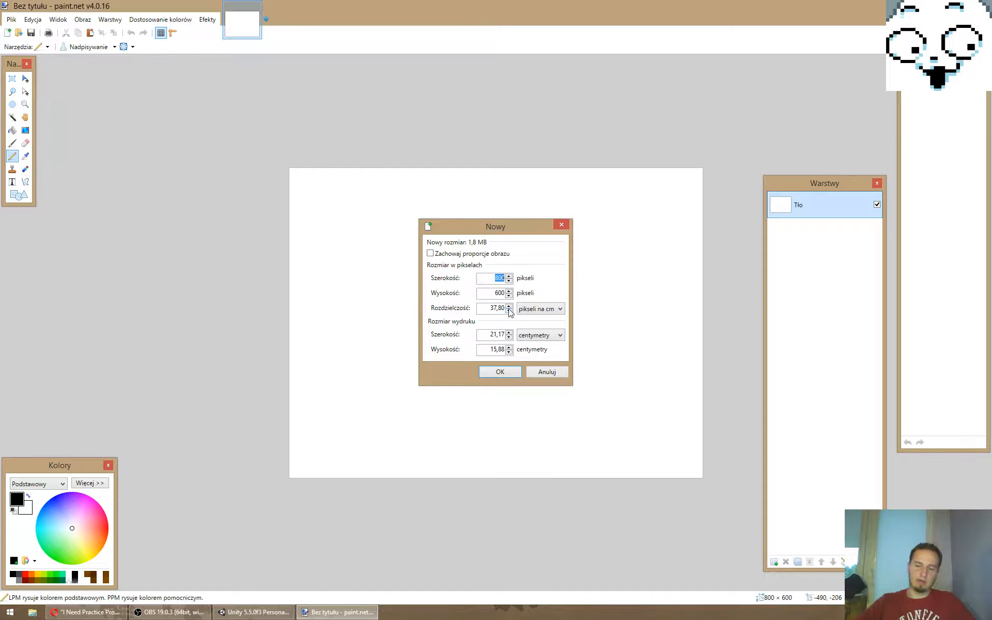
# - Create a new image 64 pixels wide and 64 pixels high
pyautogui.write('64')
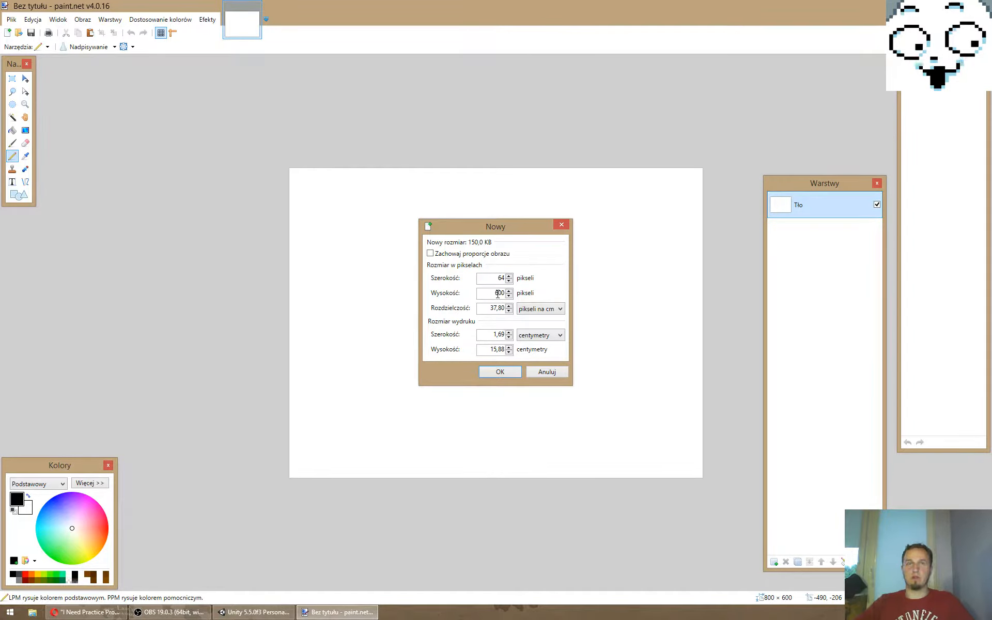
pyautogui.doubleClick(493, 291)
pyautogui.write('64')
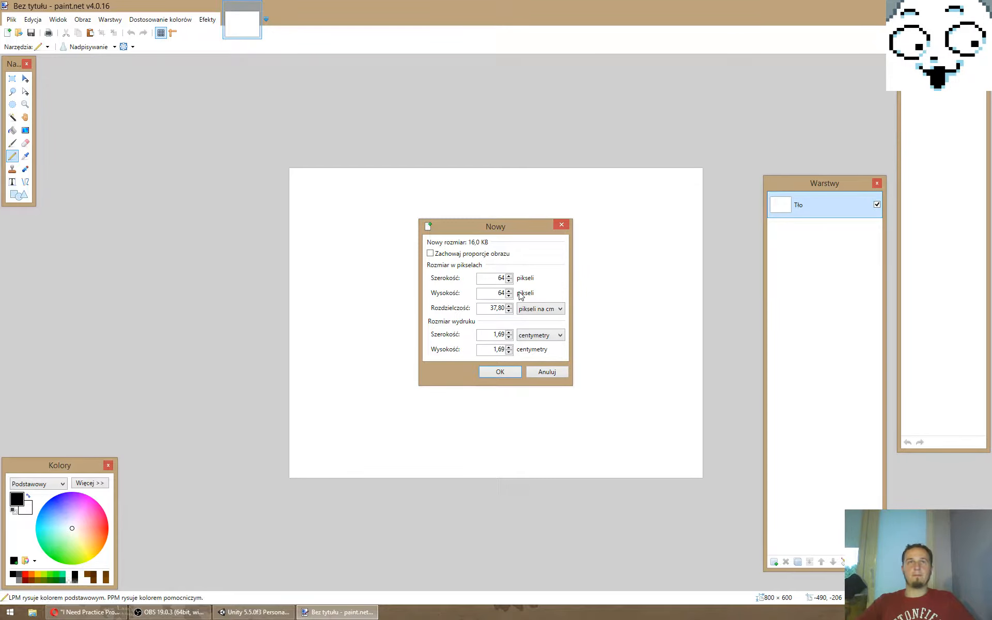
pyautogui.click(513, 370)
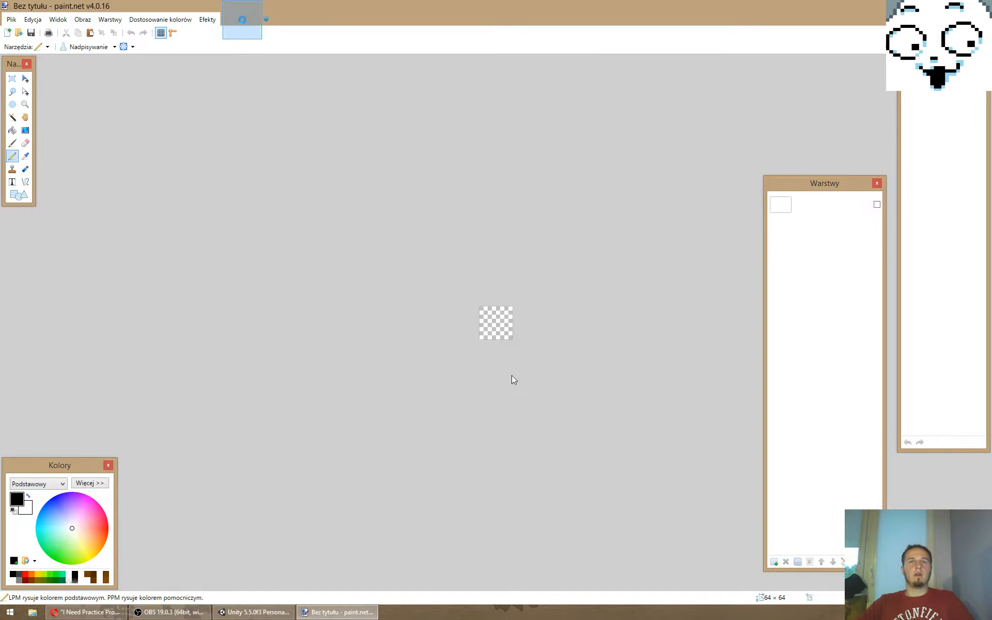
# - Add a new transparent layer and delete the white background layer (Tło)
pyautogui.keyDown('ctrl'); pyautogui.scroll(8, 508, 329); pyautogui.keyUp('ctrl')
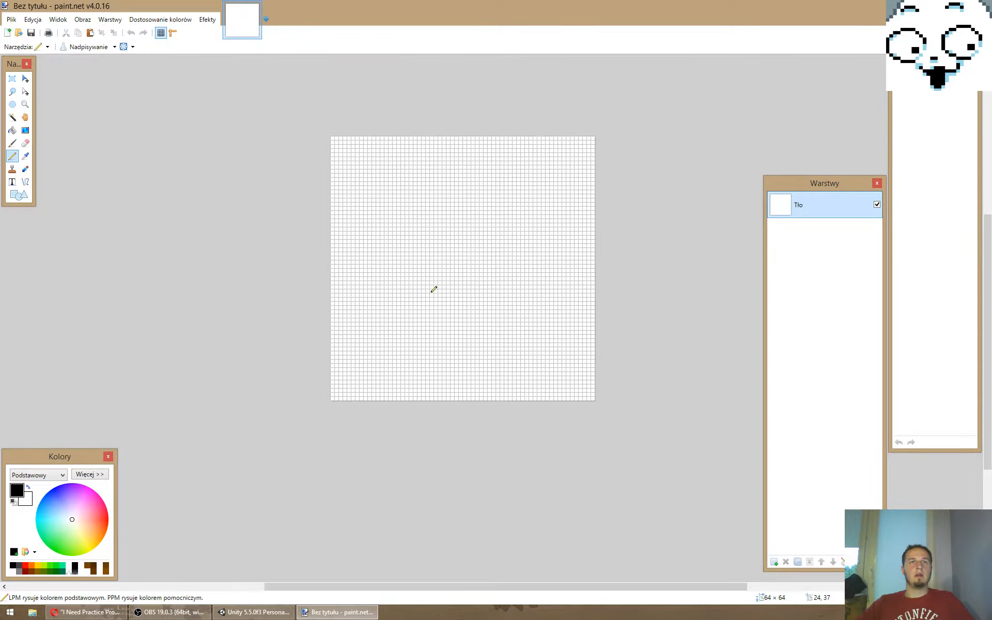
pyautogui.click(774, 562)
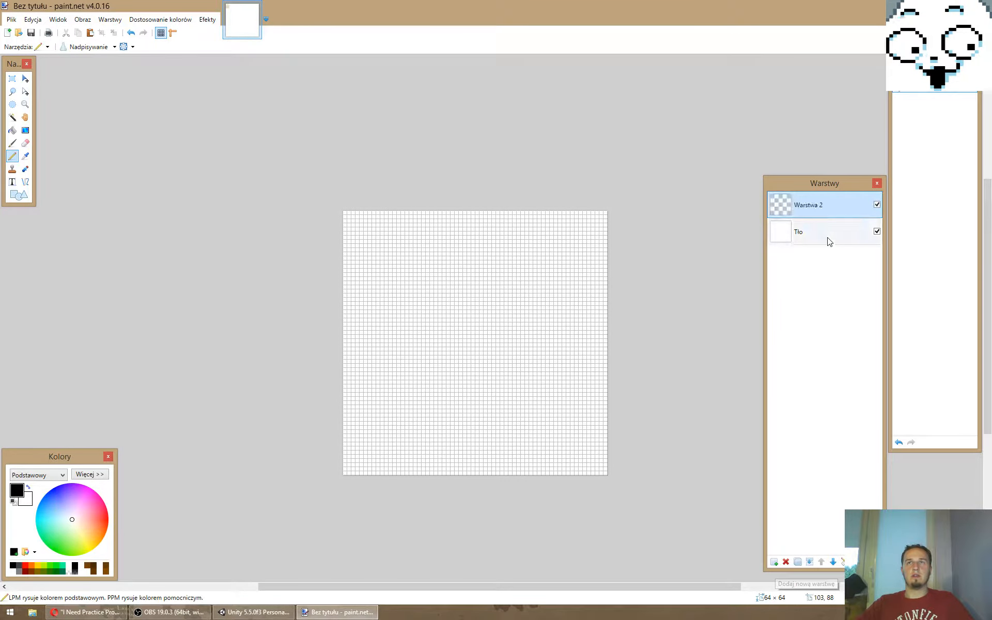
pyautogui.click(786, 563)
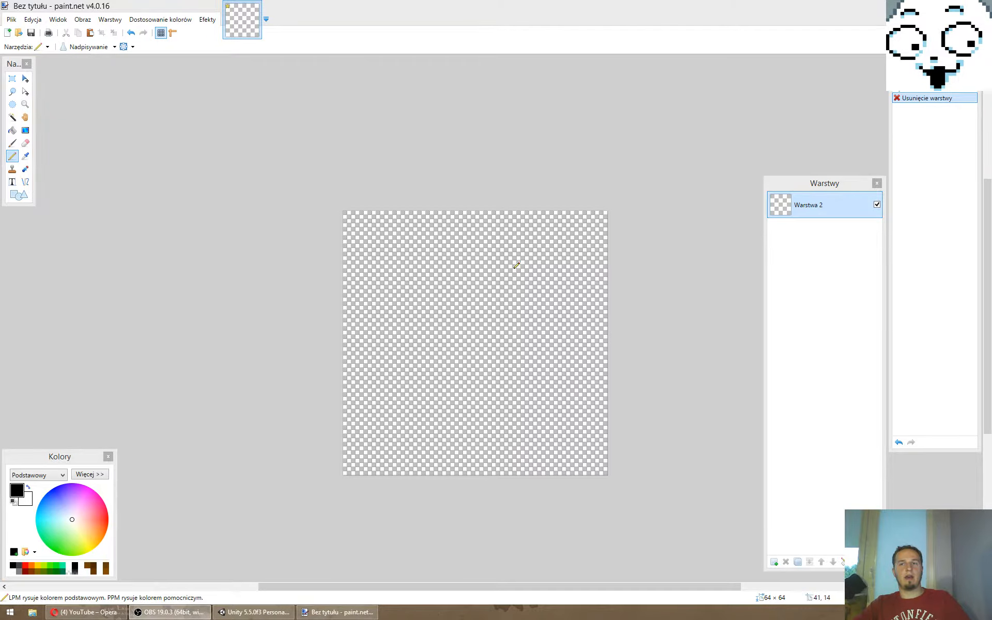
# - Draw a black pixel top hat in the upper middle of the canvas, with a crown about 4 pixels wide and a brim about 8 pixels wide
pyautogui.click(433, 196)
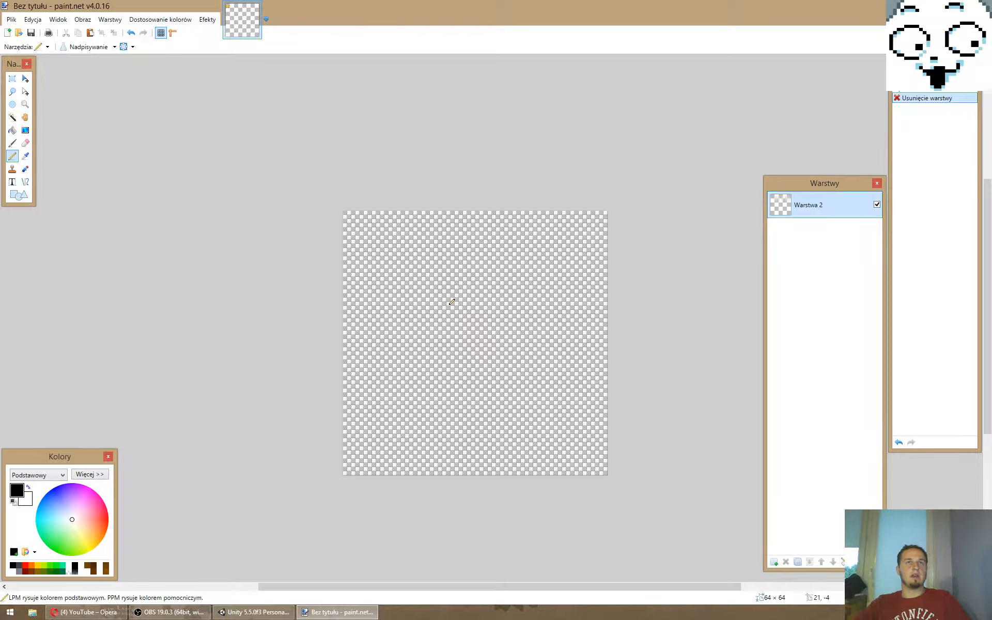
pyautogui.keyDown('ctrl'); pyautogui.scroll(2, 451, 302); pyautogui.keyUp('ctrl')
pyautogui.keyDown('ctrl'); pyautogui.scroll(-1, 495, 310); pyautogui.keyUp('ctrl')
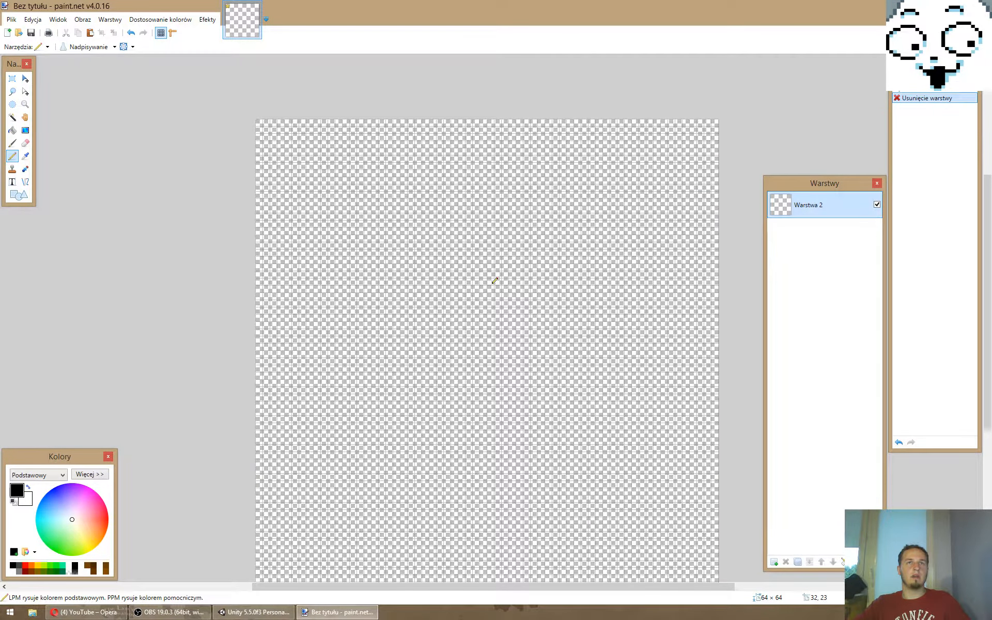
pyautogui.moveTo(484, 254); pyautogui.dragTo(485, 266)
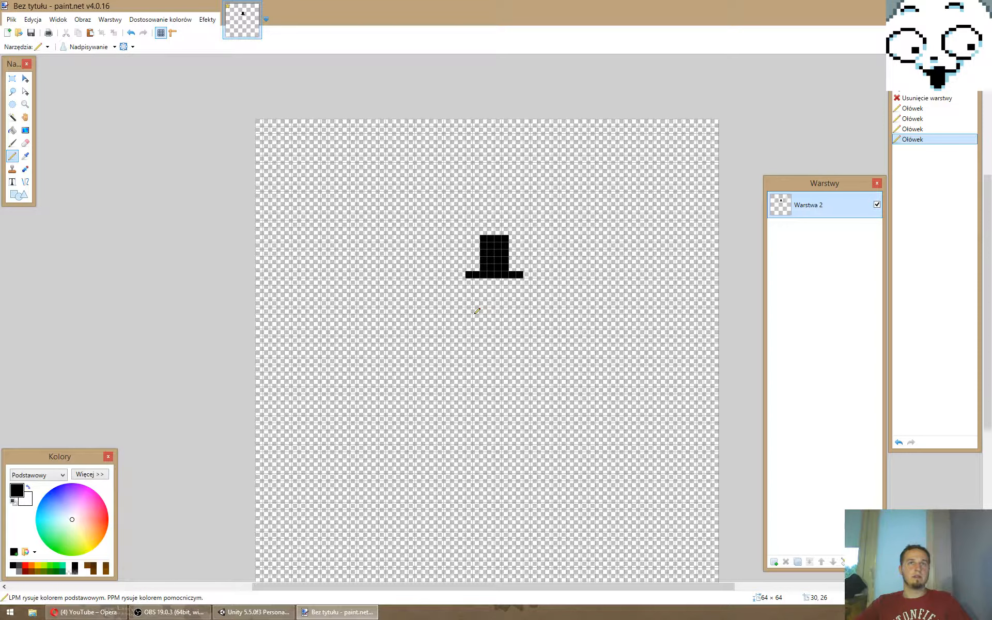
# - Expand the colour settings and restore the default palette
pyautogui.click(98, 475)
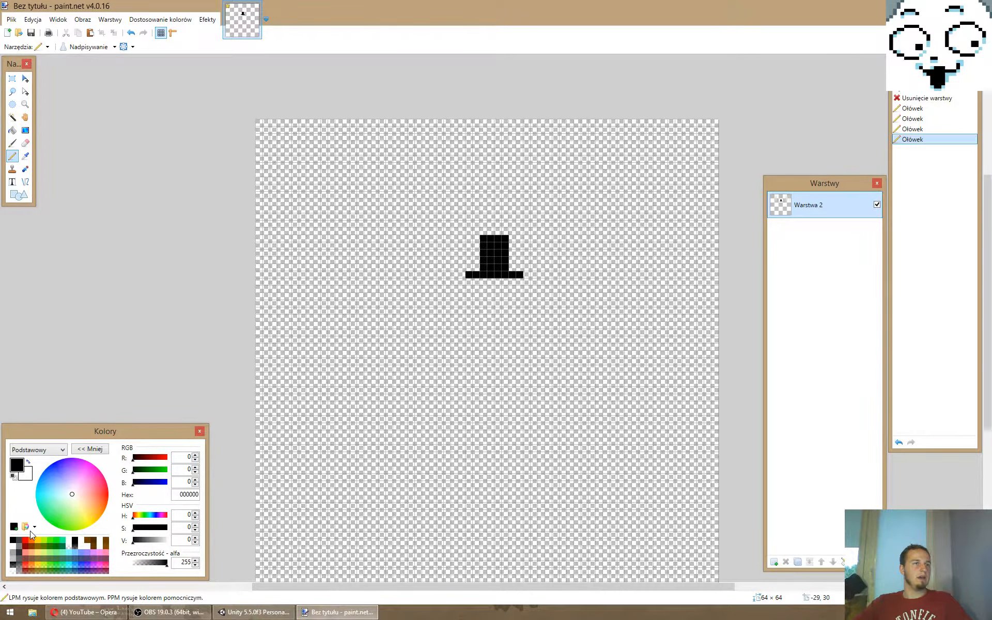
pyautogui.click(29, 528)
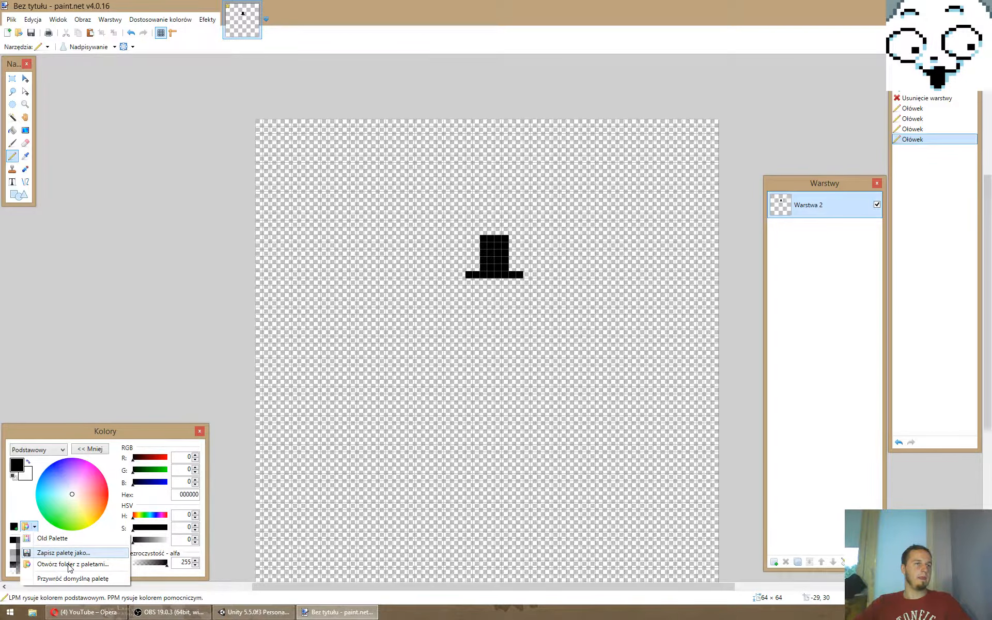
pyautogui.click(70, 580)
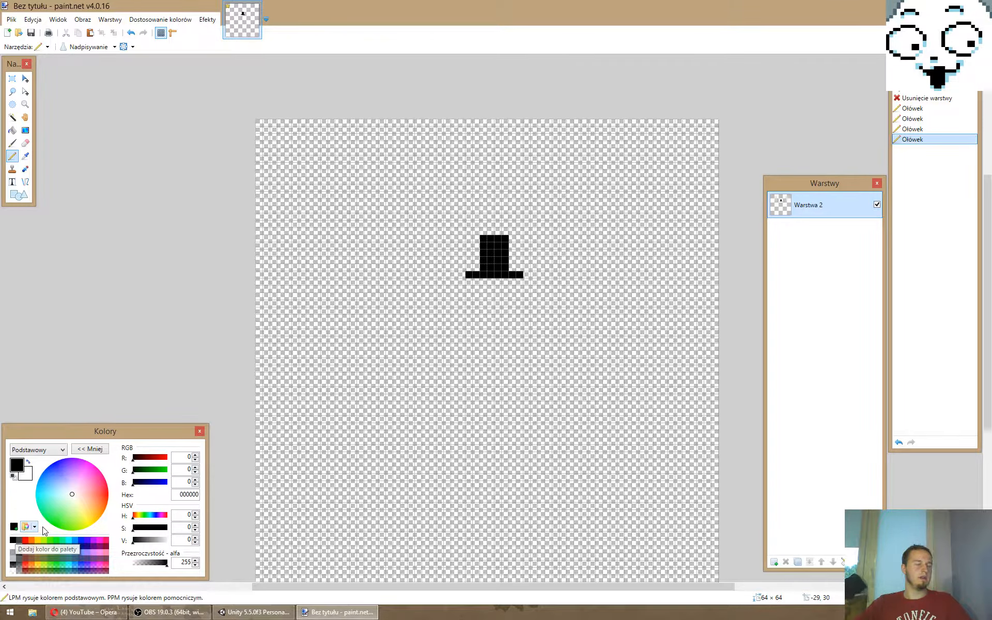
# - Mix a light skin tone, hex FFD1B6, as the primary colour
pyautogui.click(87, 505)
pyautogui.click(86, 505)
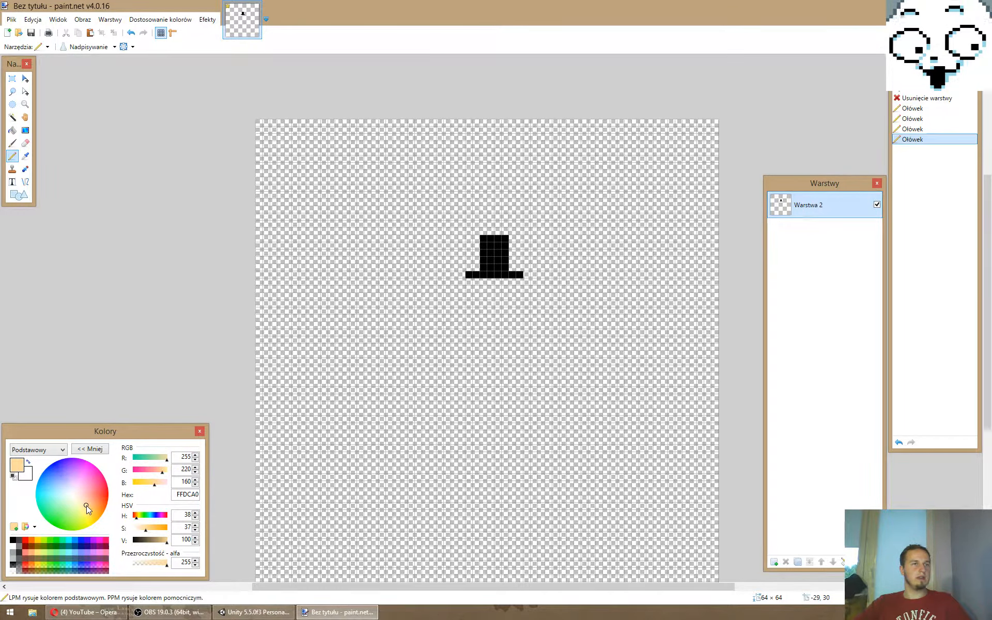
pyautogui.click(162, 541)
pyautogui.moveTo(162, 541); pyautogui.dragTo(142, 529)
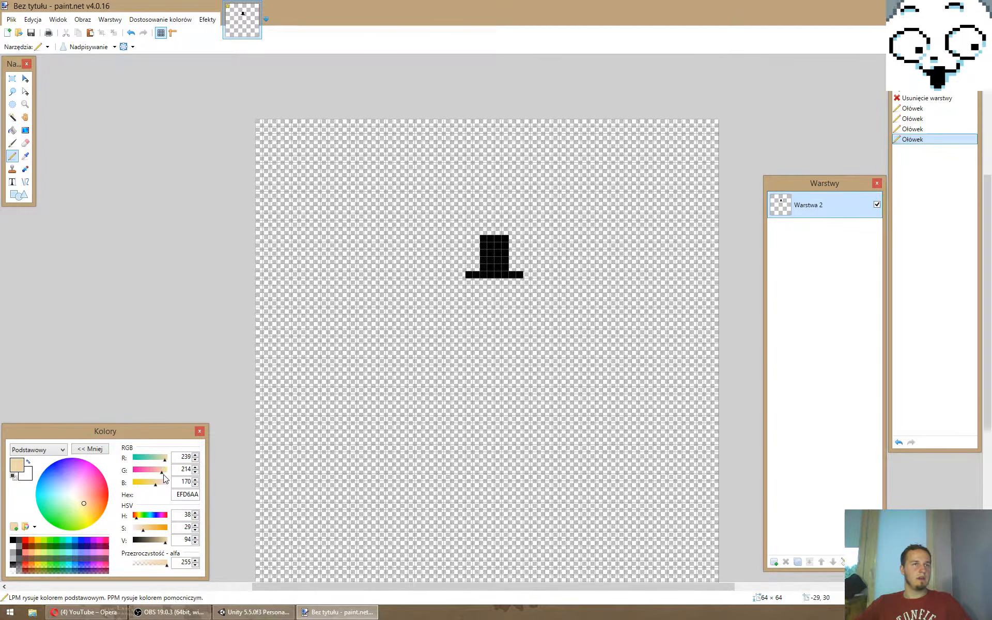
pyautogui.moveTo(163, 474); pyautogui.dragTo(167, 461)
pyautogui.moveTo(155, 485); pyautogui.dragTo(157, 485)
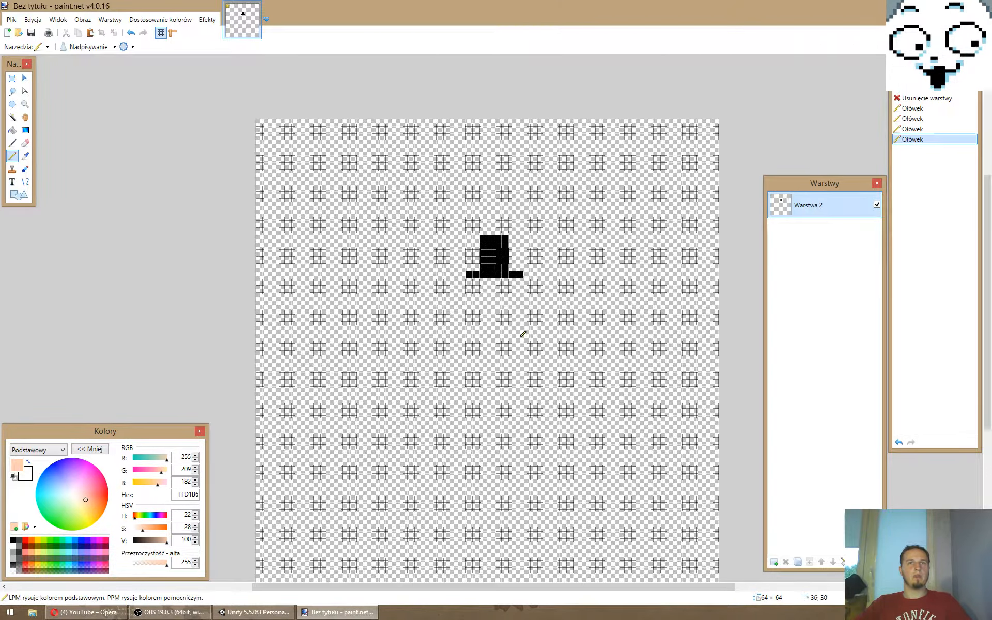
# - Draw the face about 4 pixels wide below the hat brim and store its skin tone in the palette's last top-row swatch
pyautogui.moveTo(490, 283)
pyautogui.mouseDown()
pyautogui.moveTo(489, 310)
pyautogui.moveTo(508, 281)
pyautogui.moveTo(494, 297)
pyautogui.moveTo(504, 289)
pyautogui.mouseUp()
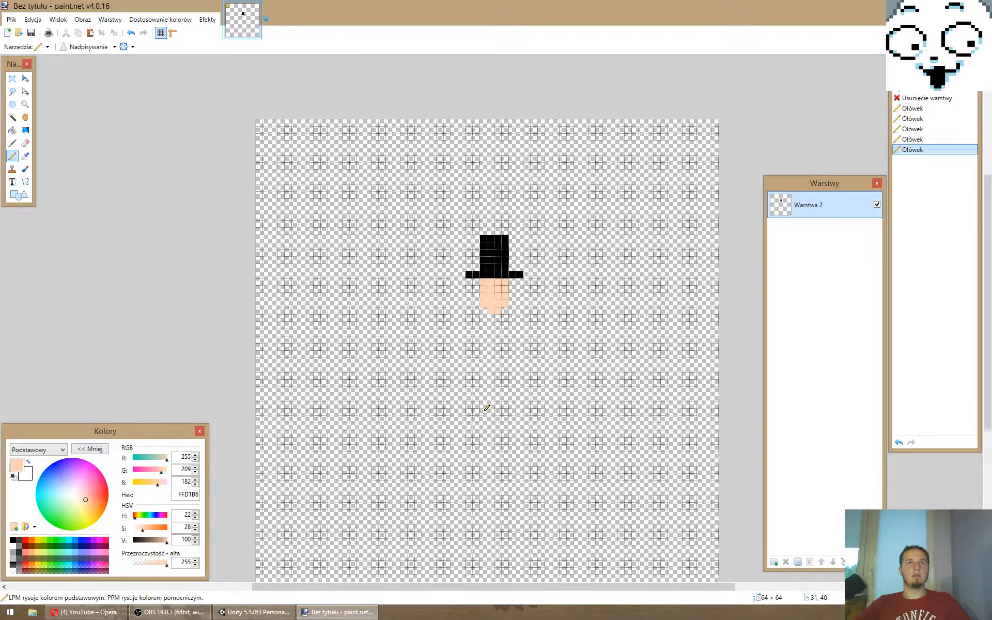
pyautogui.click(14, 527)
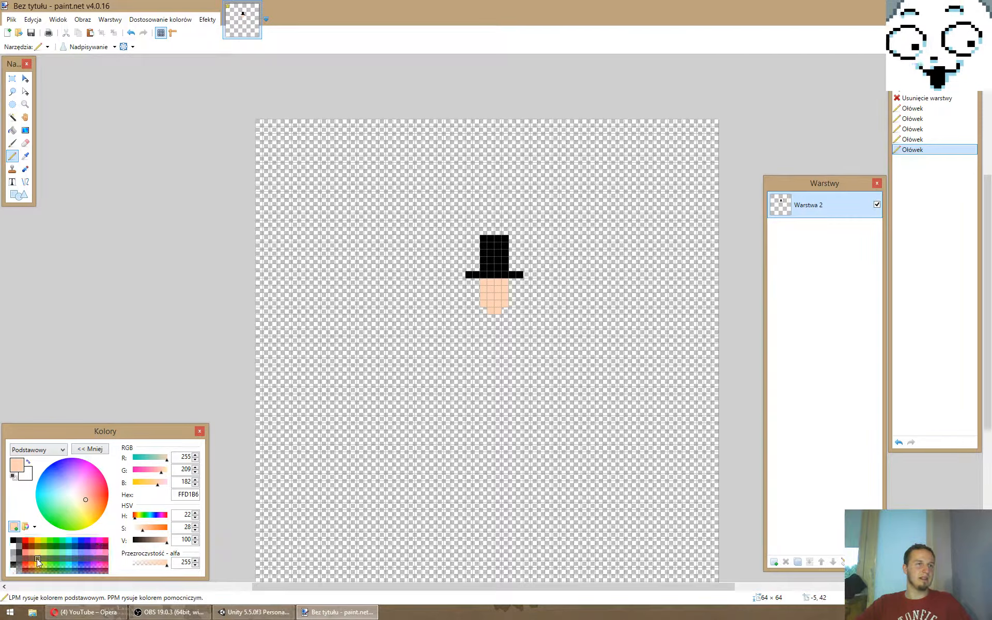
pyautogui.click(105, 540)
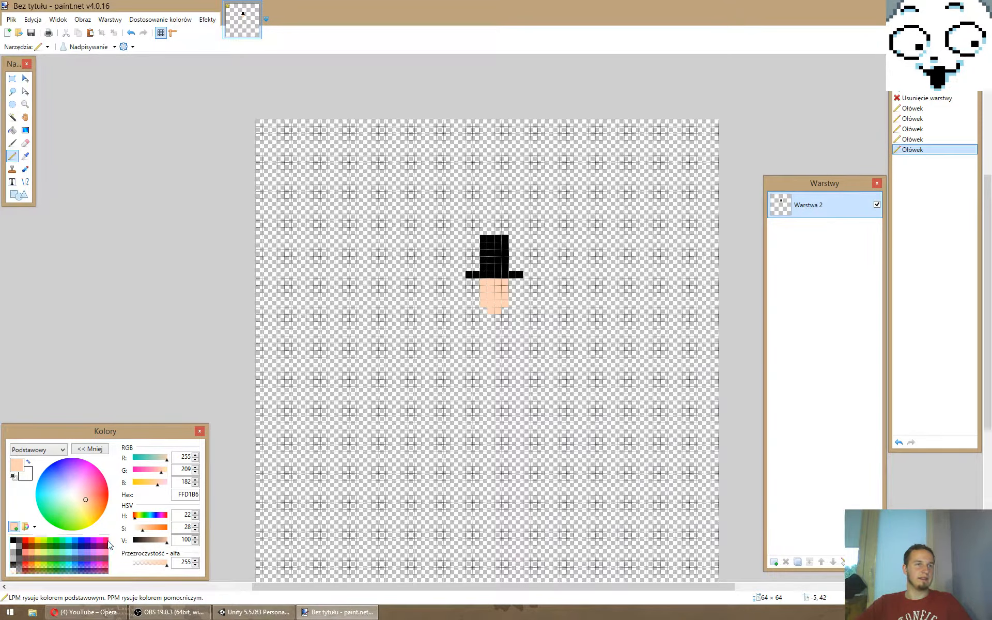
# - Overwrite the cyan, blue, purple and magenta swatches in the palette's top two rows with white, keeping the skin-tone swatch
pyautogui.click(26, 476)
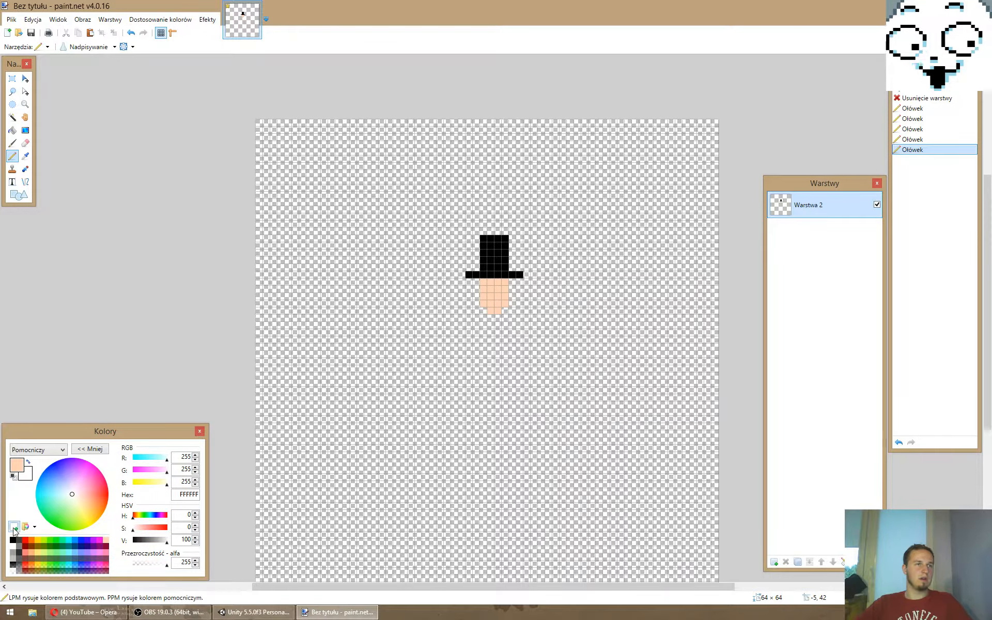
pyautogui.click(15, 527)
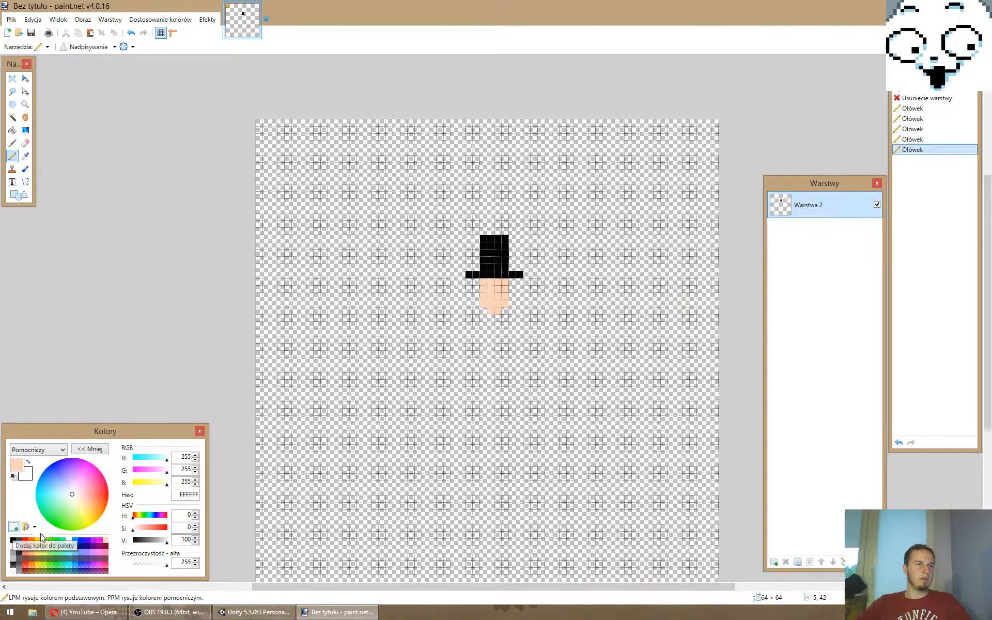
pyautogui.click(75, 544)
pyautogui.click(15, 527)
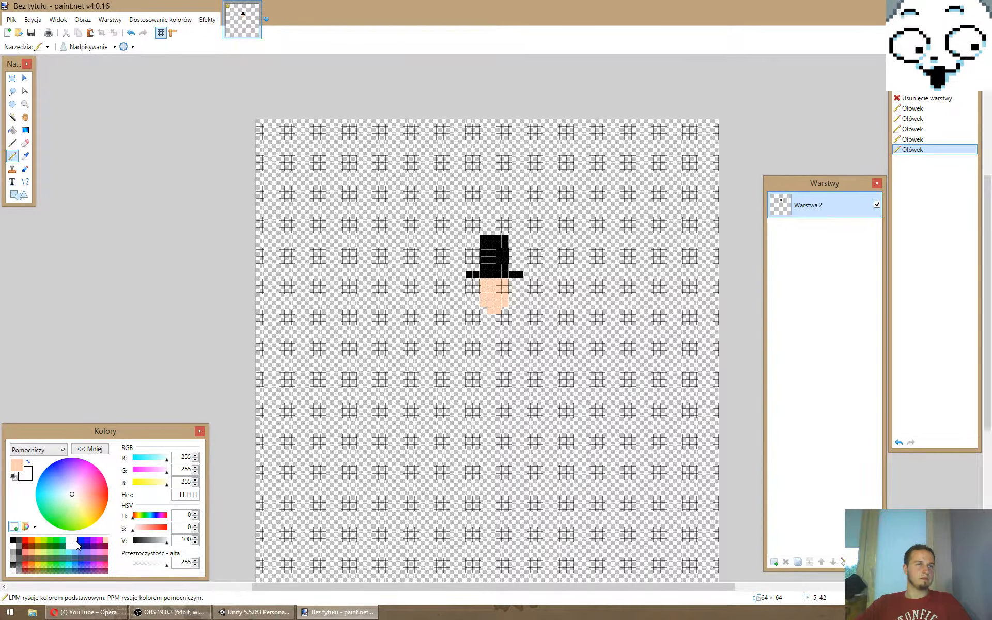
pyautogui.click(87, 541)
pyautogui.click(14, 527)
pyautogui.click(82, 545)
pyautogui.click(13, 527)
pyautogui.click(87, 546)
pyautogui.click(14, 527)
pyautogui.click(92, 545)
pyautogui.click(14, 527)
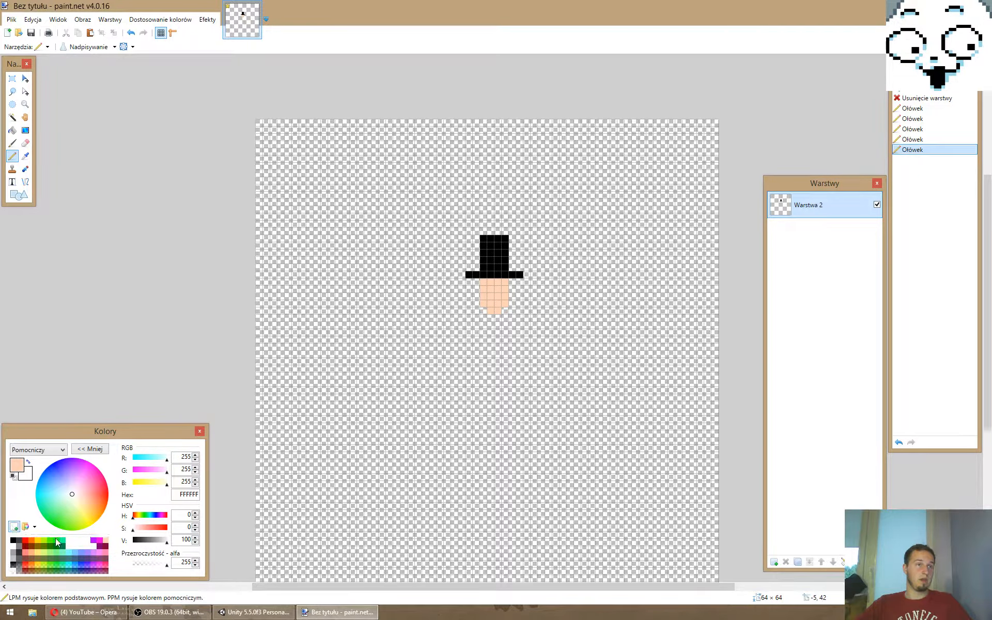
pyautogui.click(105, 547)
pyautogui.click(14, 527)
pyautogui.click(98, 546)
pyautogui.click(14, 527)
pyautogui.click(99, 540)
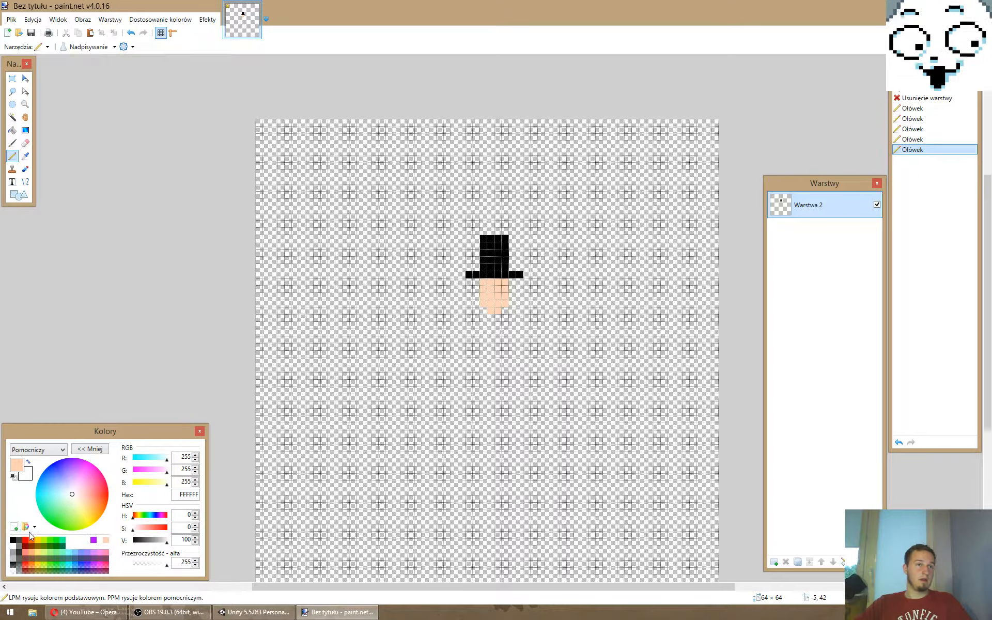
pyautogui.click(92, 540)
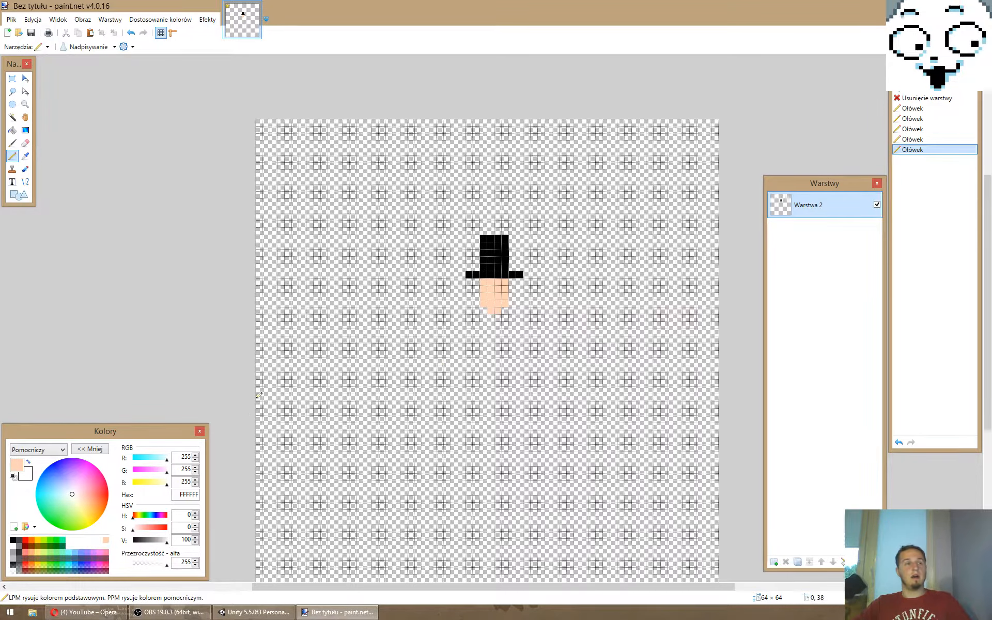
pyautogui.click(13, 531)
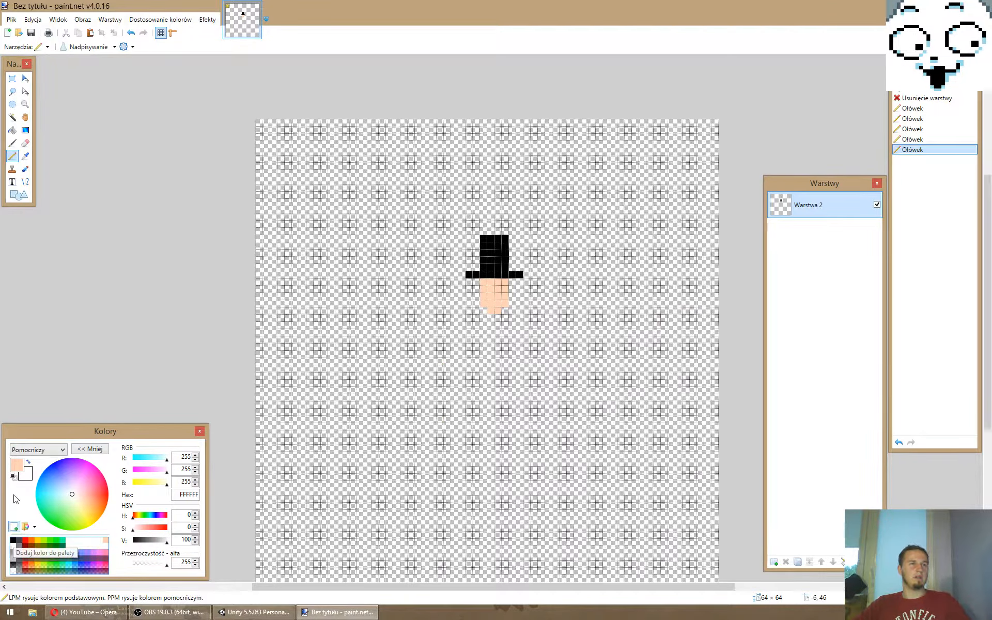
# - Reselect the skin tone as the primary colour and save the customised palette as Dodger
pyautogui.click(15, 466)
pyautogui.click(36, 529)
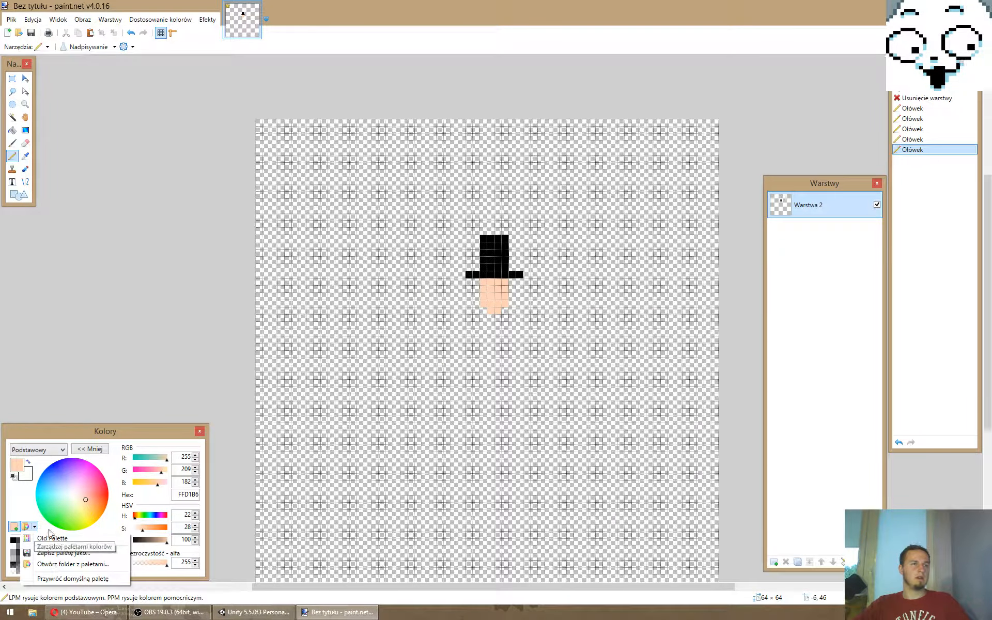
pyautogui.click(61, 553)
pyautogui.click(90, 553)
pyautogui.click(35, 527)
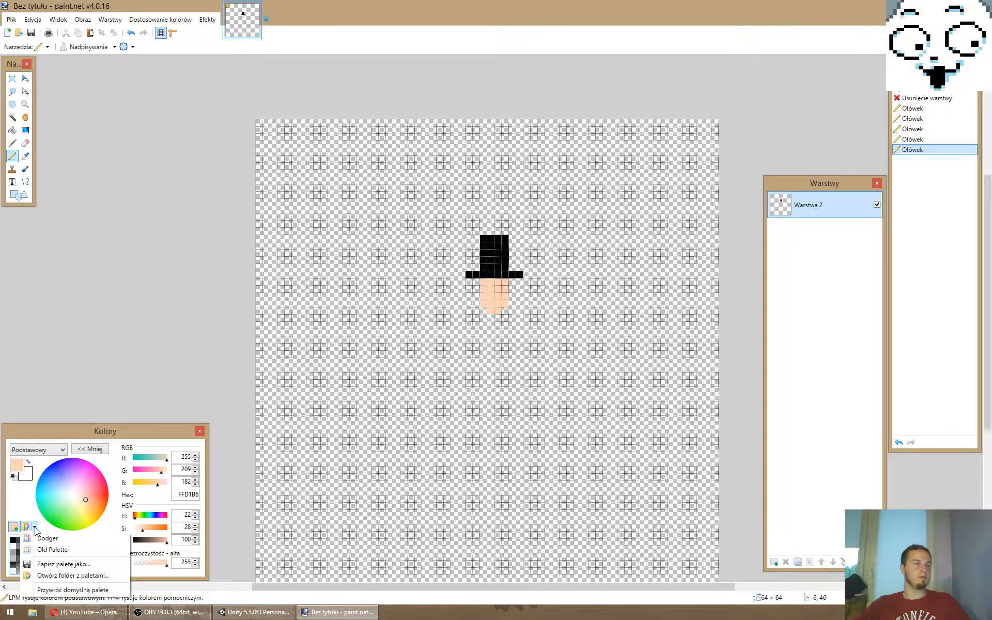
pyautogui.click(123, 436)
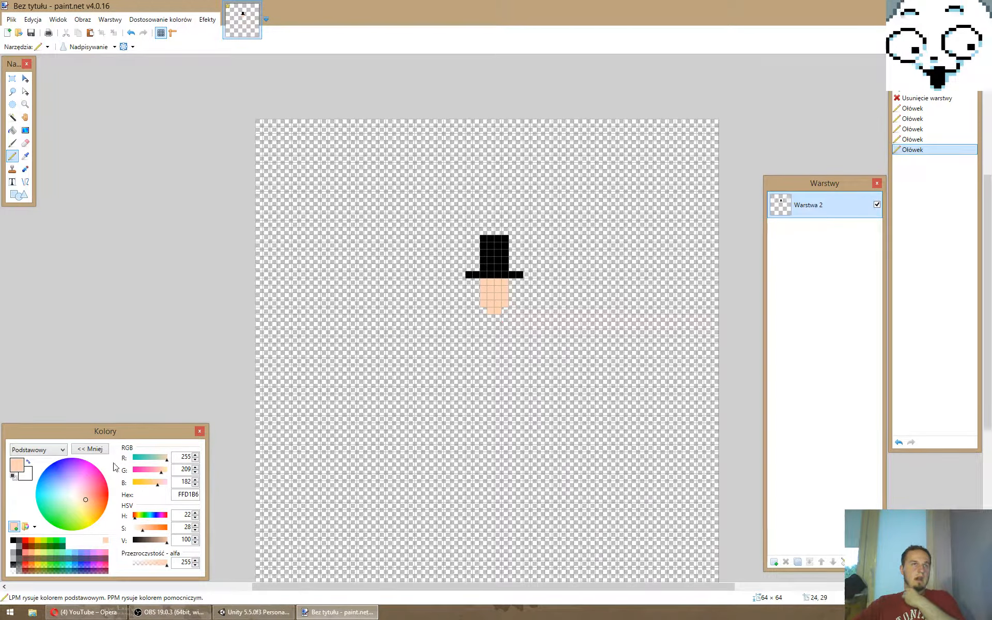
# - Draw a white neck piece about 2 pixels wide and 3 pixels tall directly below the face
pyautogui.click(97, 540)
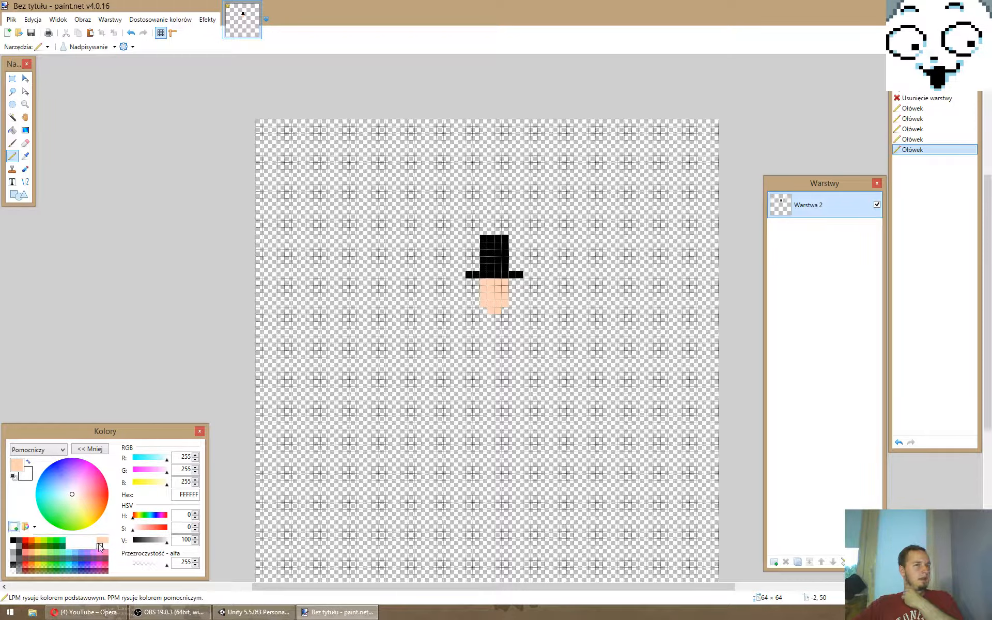
pyautogui.rightClick(100, 546)
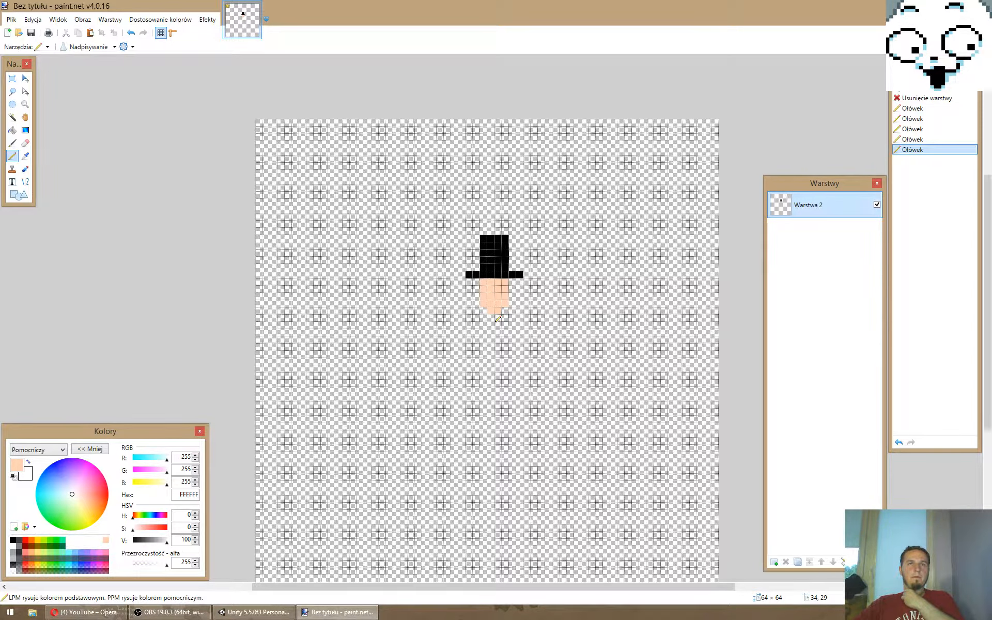
pyautogui.moveTo(498, 319); pyautogui.dragTo(495, 321)
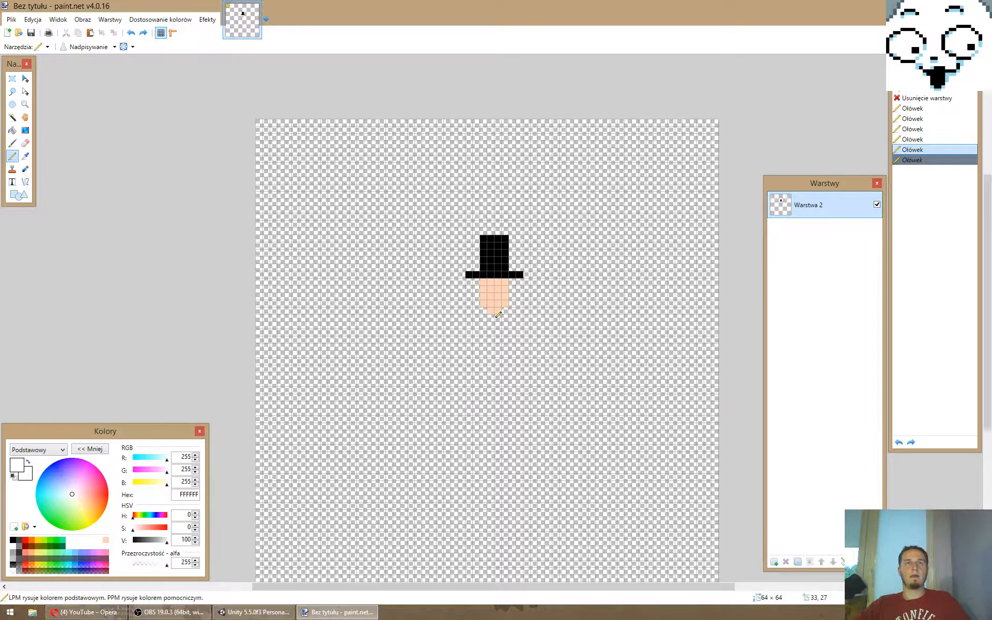
pyautogui.moveTo(499, 315); pyautogui.dragTo(492, 332)
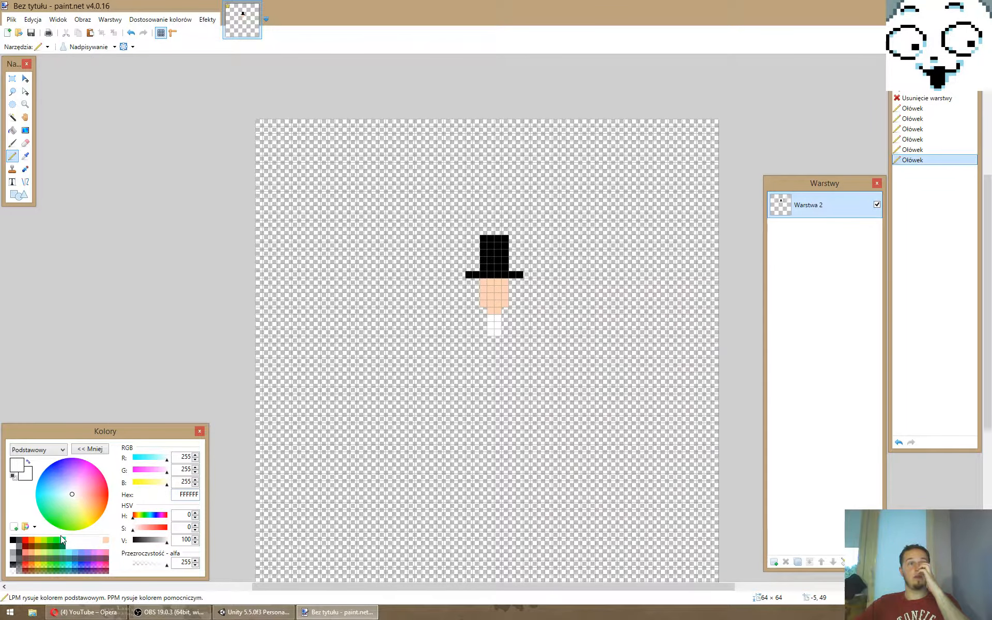
# - Draw a black rectangular torso outline about 6 pixels wide and 9 pixels tall below the white neck
pyautogui.click(12, 540)
pyautogui.moveTo(475, 340); pyautogui.dragTo(504, 338)
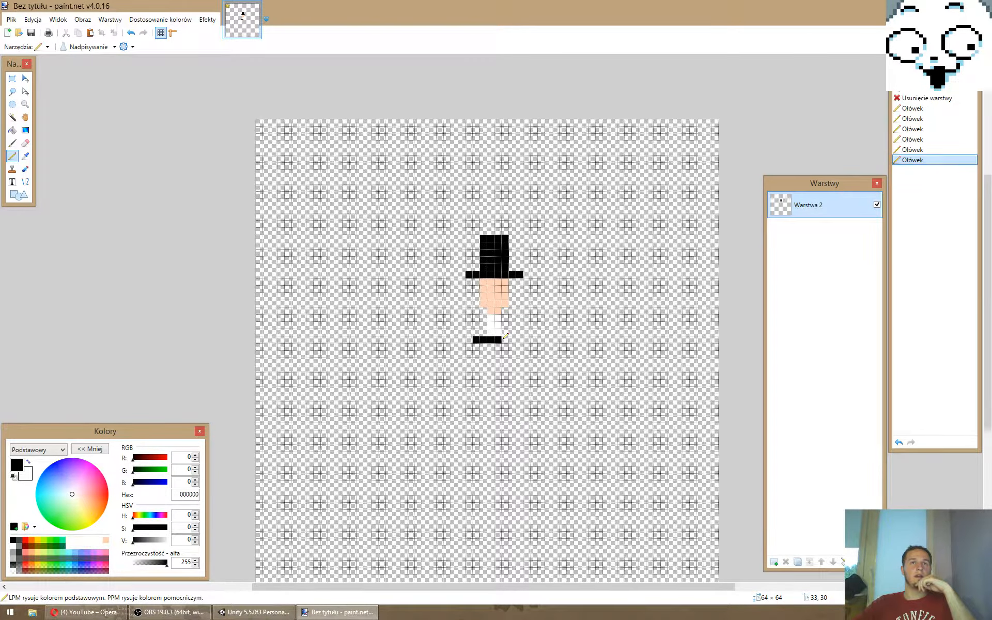
pyautogui.moveTo(504, 338); pyautogui.dragTo(513, 340)
pyautogui.moveTo(512, 341); pyautogui.dragTo(505, 383)
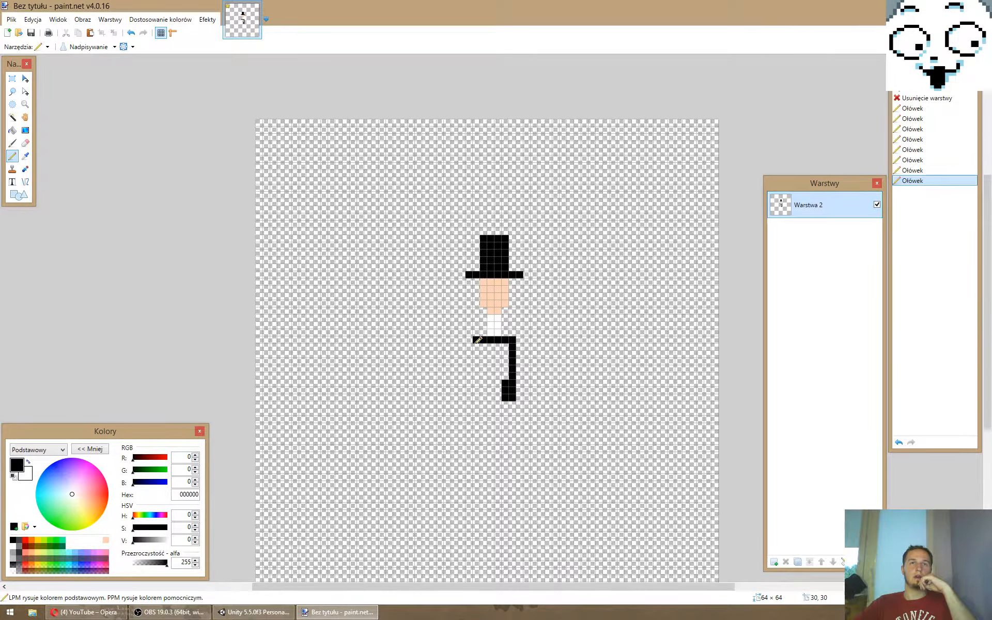
pyautogui.moveTo(477, 341); pyautogui.dragTo(503, 397)
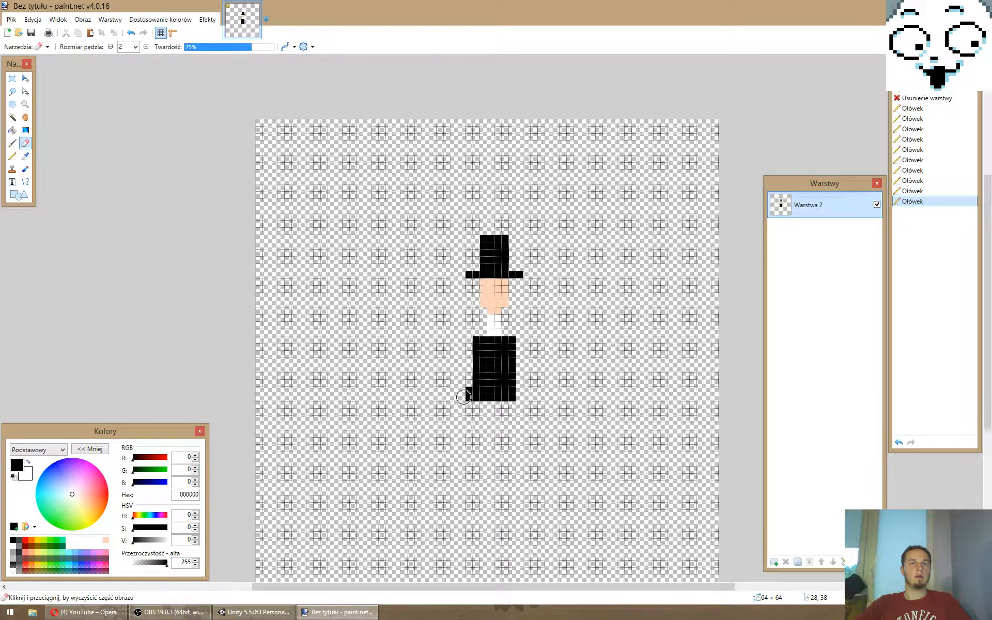
# - Fill the torso outline solid black and widen the shoulders by one pixel on each side over the top two rows
pyautogui.moveTo(464, 397); pyautogui.dragTo(463, 390)
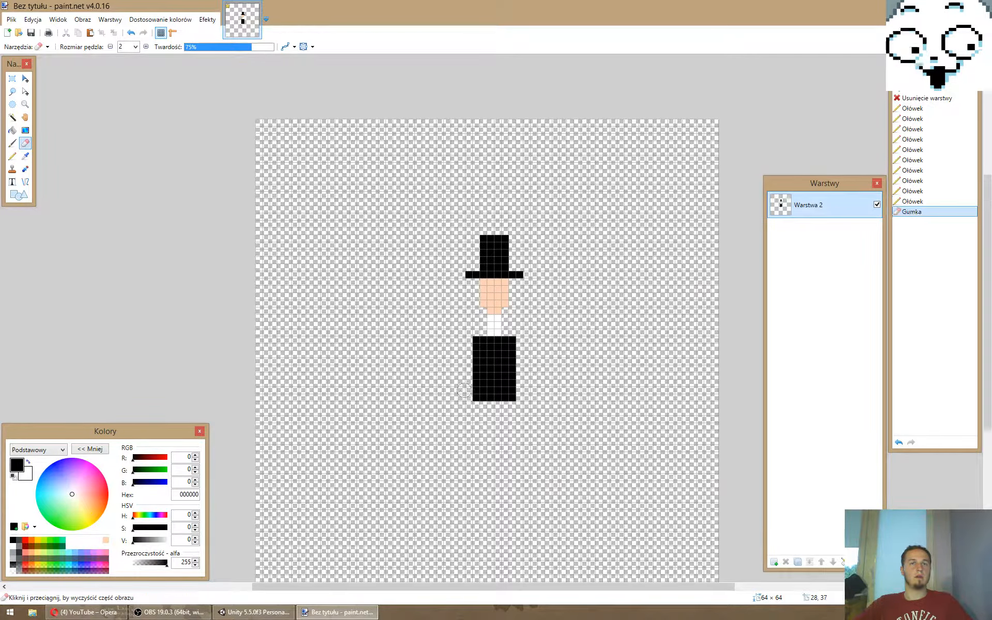
pyautogui.press('p')
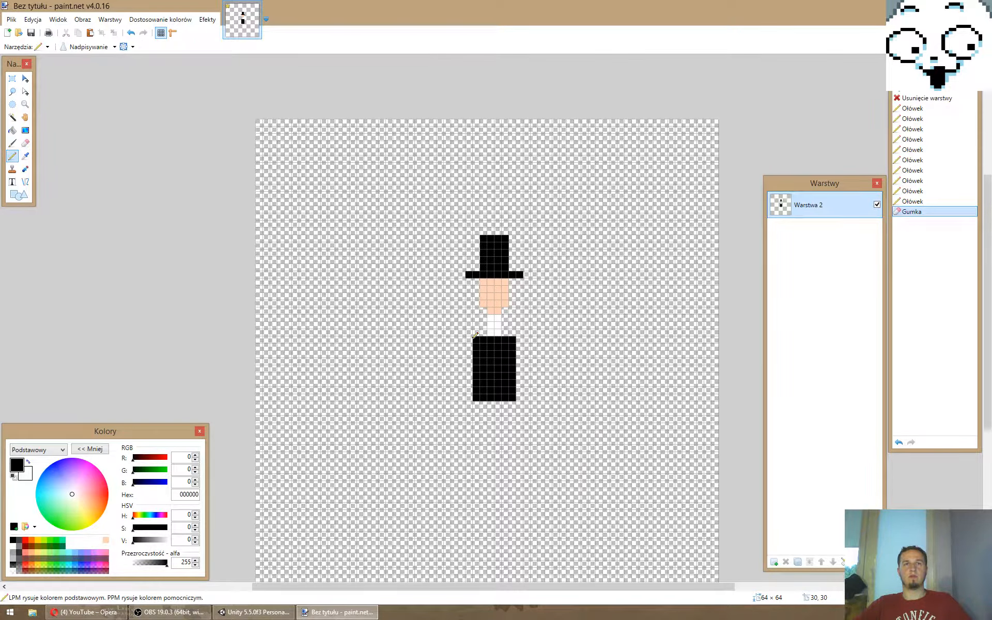
pyautogui.moveTo(470, 340); pyautogui.dragTo(470, 348)
pyautogui.moveTo(520, 347); pyautogui.dragTo(520, 340)
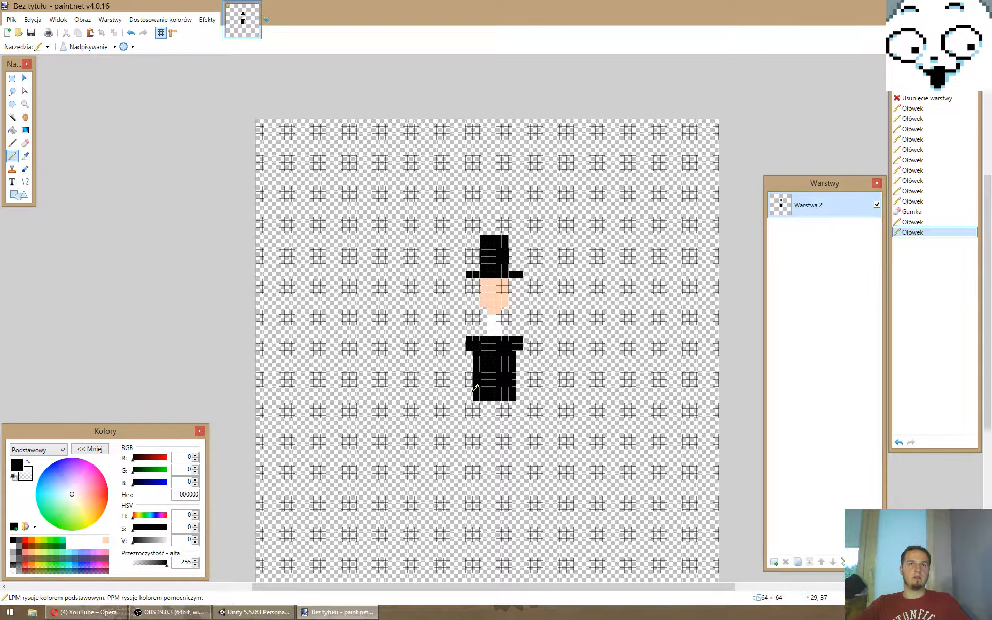
# - Taper the waist by erasing one pixel column on each side of the torso's lowest four rows
pyautogui.rightClick(513, 397)
pyautogui.rightClick(513, 391)
pyautogui.moveTo(476, 398)
pyautogui.mouseDown(button='right')
pyautogui.moveTo(476, 377)
pyautogui.moveTo(513, 376)
pyautogui.mouseUp(button='right')
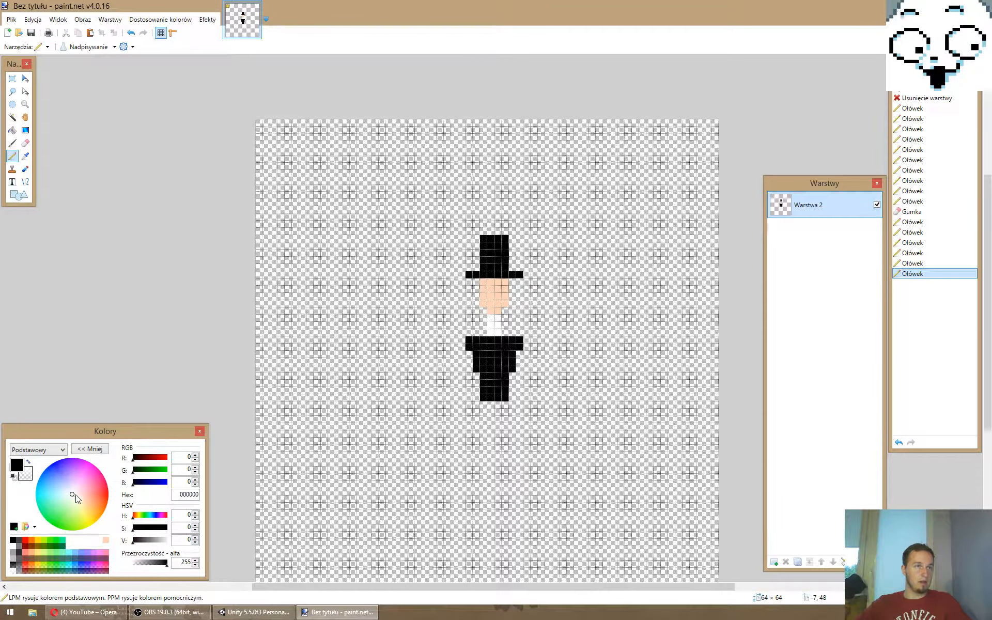
# - Mix the brown 6B442F and store it in the palette swatch directly below the skin tone
pyautogui.moveTo(76, 495); pyautogui.dragTo(101, 505)
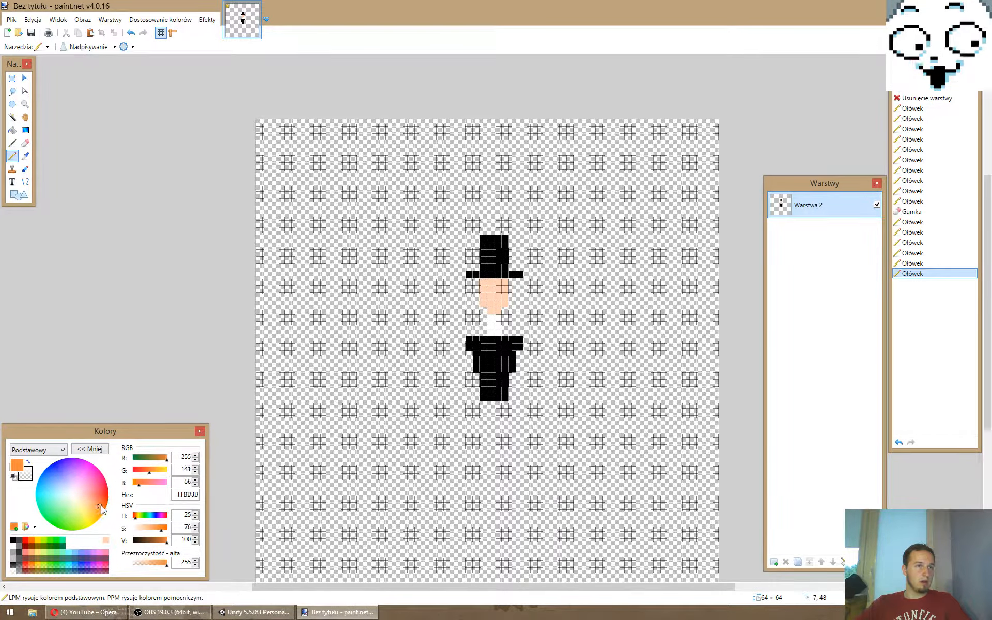
pyautogui.moveTo(166, 541)
pyautogui.mouseDown()
pyautogui.moveTo(152, 542)
pyautogui.moveTo(151, 529)
pyautogui.moveTo(149, 542)
pyautogui.mouseUp()
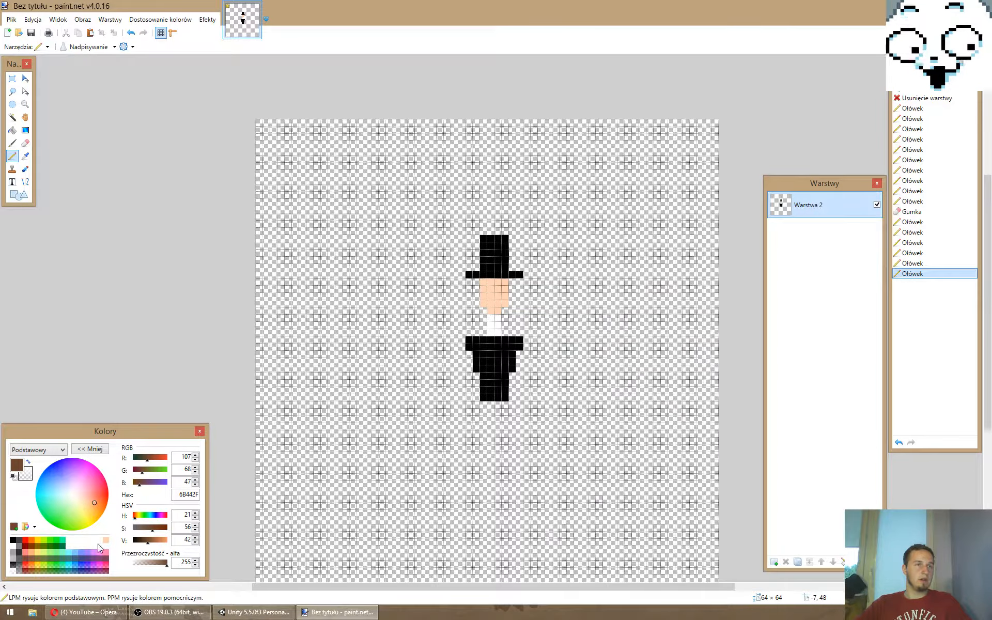
pyautogui.click(14, 526)
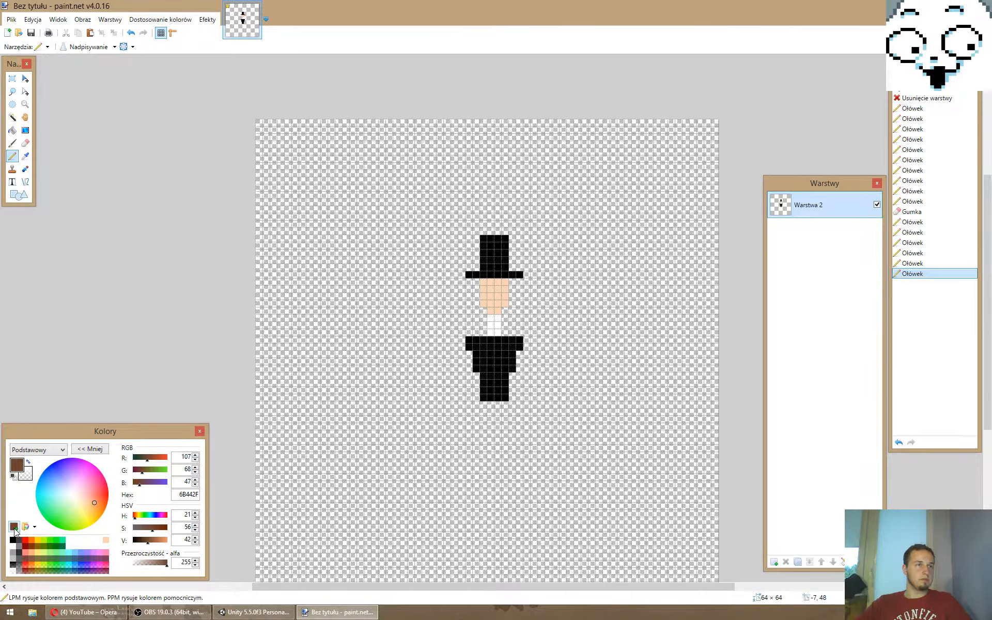
pyautogui.click(106, 546)
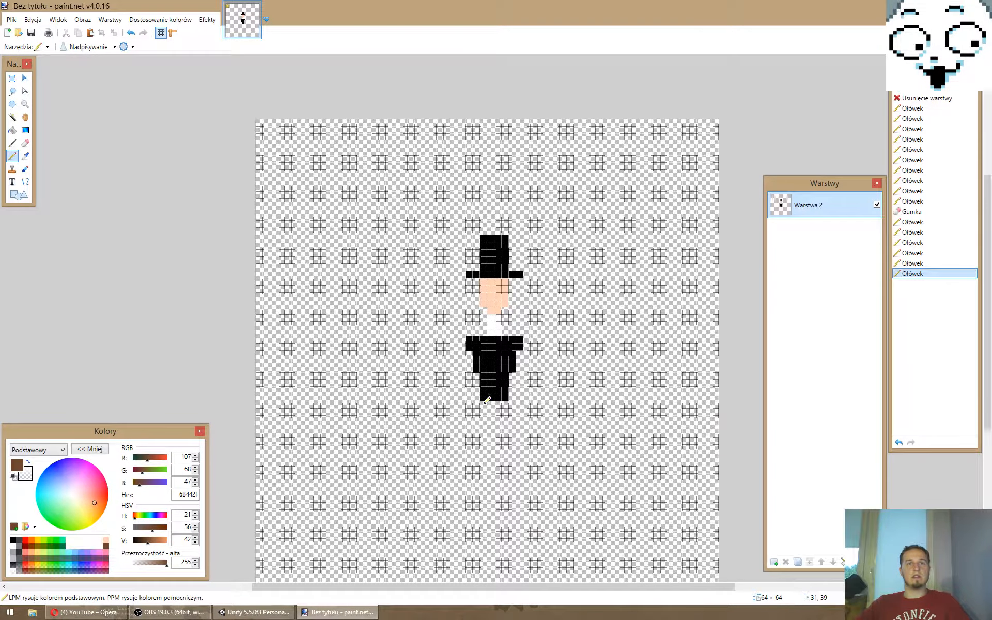
# - Draw a 4-pixel-wide brown belt below the torso and black hips narrowing to a leg column 2 pixels wide and 11 pixels tall
pyautogui.moveTo(482, 405); pyautogui.dragTo(507, 404)
pyautogui.hotkey('ctrl', 'z')
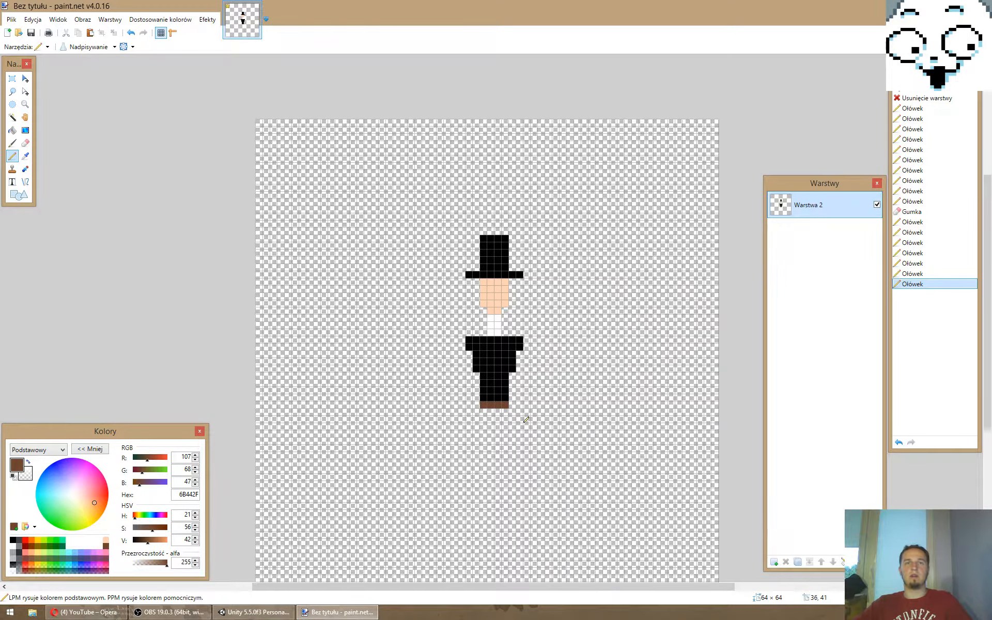
pyautogui.click(12, 540)
pyautogui.moveTo(483, 413); pyautogui.dragTo(505, 419)
pyautogui.moveTo(483, 426); pyautogui.dragTo(491, 434)
pyautogui.moveTo(491, 441)
pyautogui.mouseDown()
pyautogui.moveTo(484, 500)
pyautogui.moveTo(500, 494)
pyautogui.moveTo(505, 425)
pyautogui.moveTo(505, 434)
pyautogui.mouseUp()
pyautogui.rightClick(484, 499)
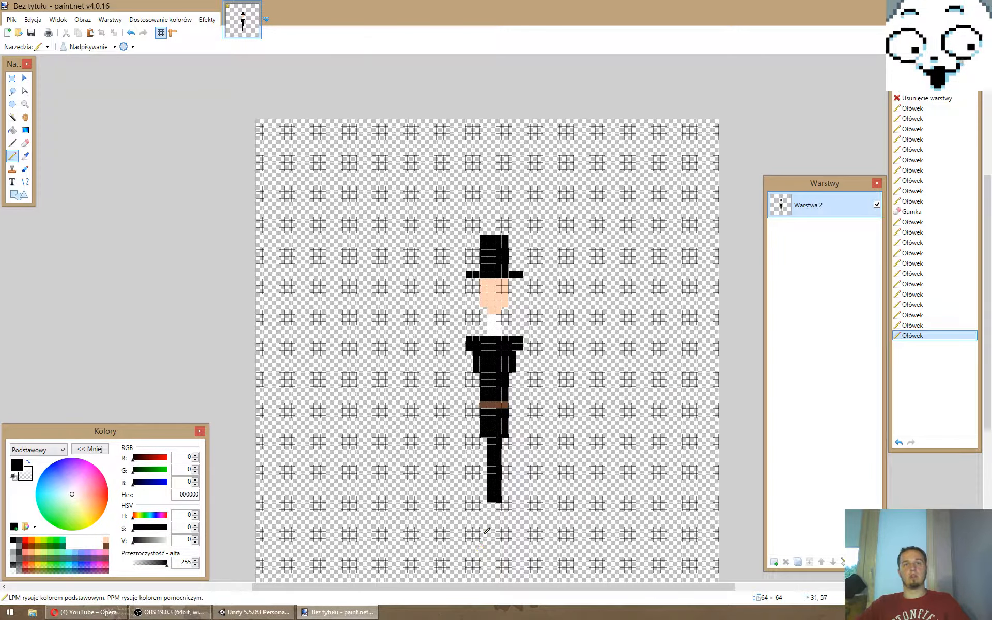
pyautogui.moveTo(491, 507); pyautogui.dragTo(499, 506)
# - Draw an 8-pixel-wide white shoe row under the legs with a black pixel at each end and two dark grey 404040 pixels inside
pyautogui.click(13, 546)
pyautogui.moveTo(469, 521); pyautogui.dragTo(520, 521)
pyautogui.click(13, 540)
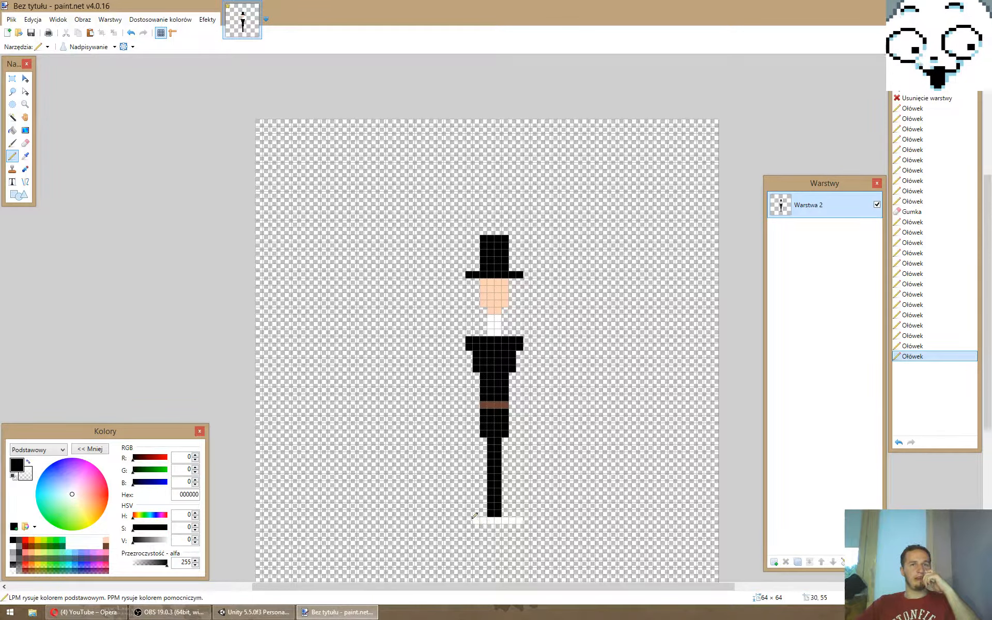
pyautogui.click(470, 521)
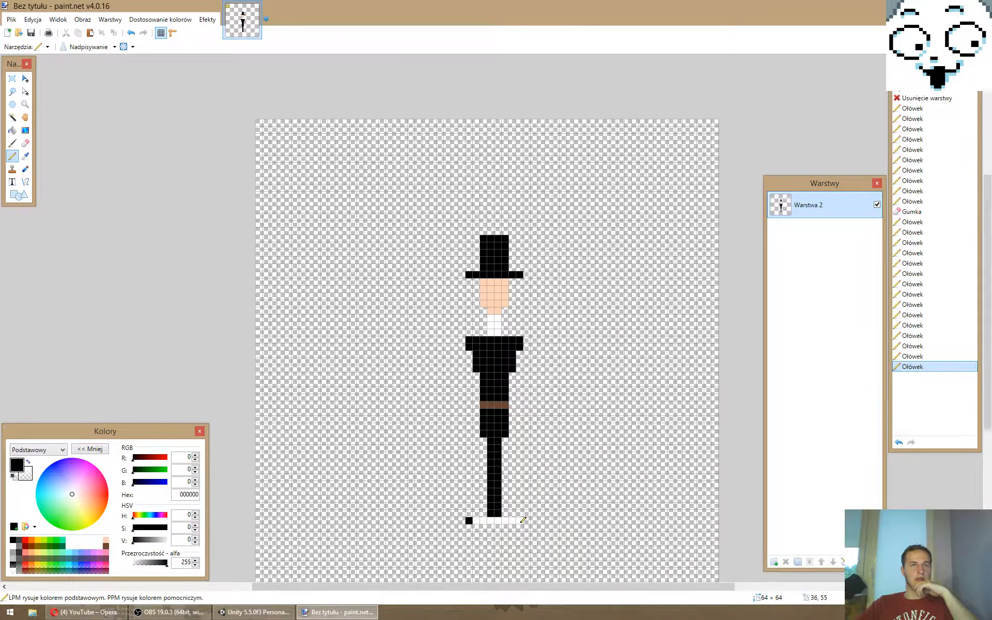
pyautogui.click(520, 521)
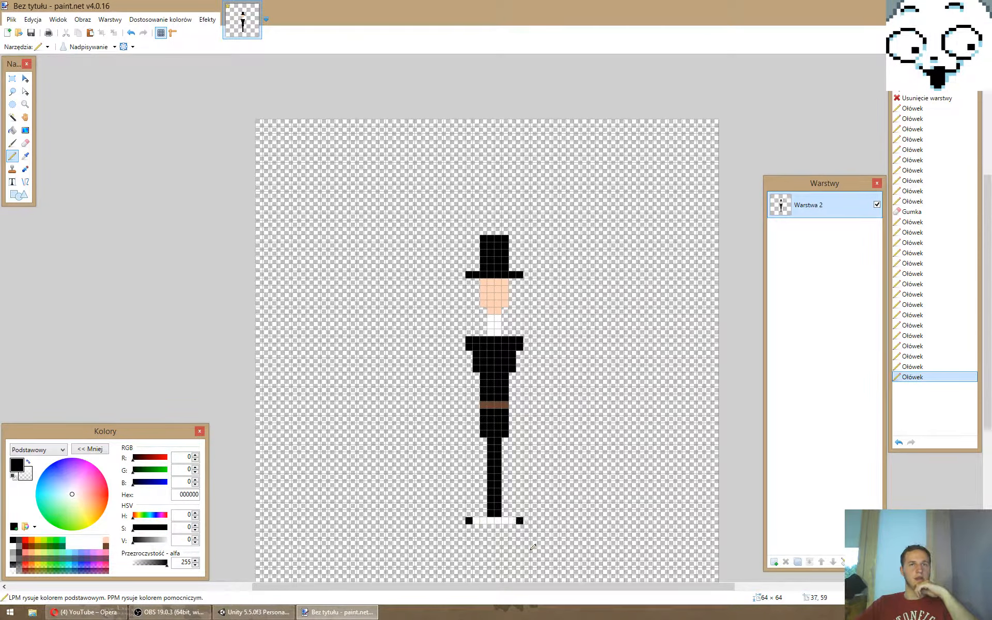
pyautogui.click(20, 540)
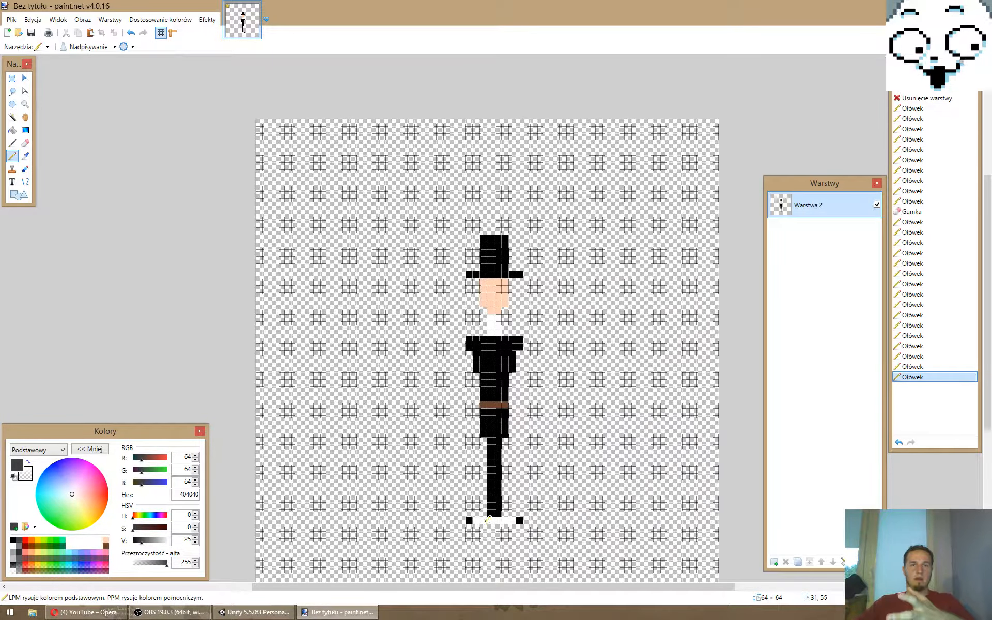
pyautogui.click(483, 520)
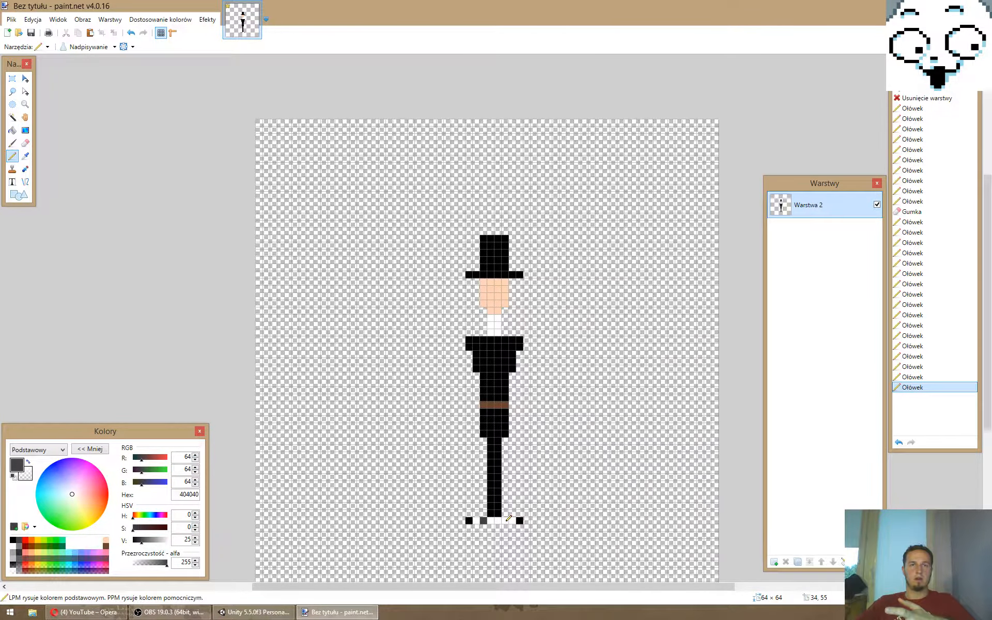
pyautogui.click(509, 519)
# - Add a black collar pixel on each side of the neck and a black arm 13 pixels long hanging from the right shoulder
pyautogui.keyDown('ctrl'); pyautogui.scroll(-1, 509, 518); pyautogui.keyUp('ctrl')
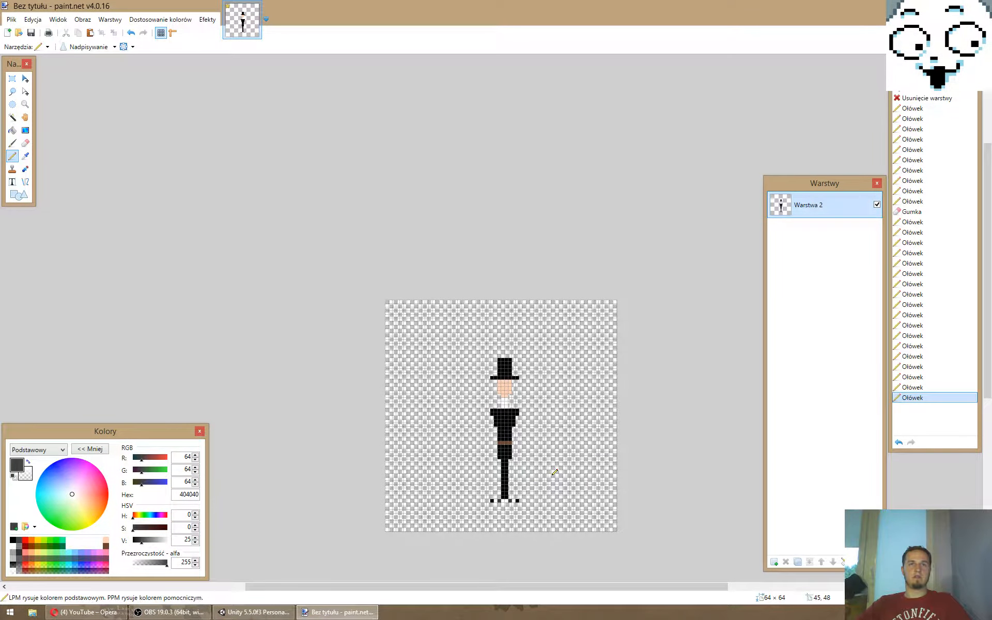
pyautogui.keyDown('ctrl'); pyautogui.scroll(1, 555, 472); pyautogui.keyUp('ctrl')
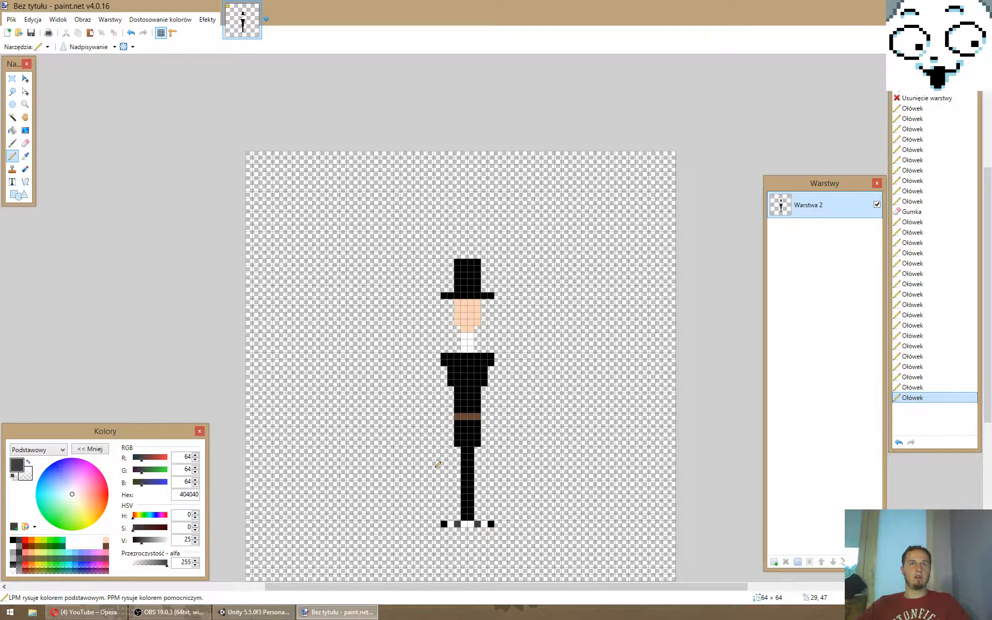
pyautogui.keyDown('ctrl'); pyautogui.scroll(1, 438, 465); pyautogui.keyUp('ctrl')
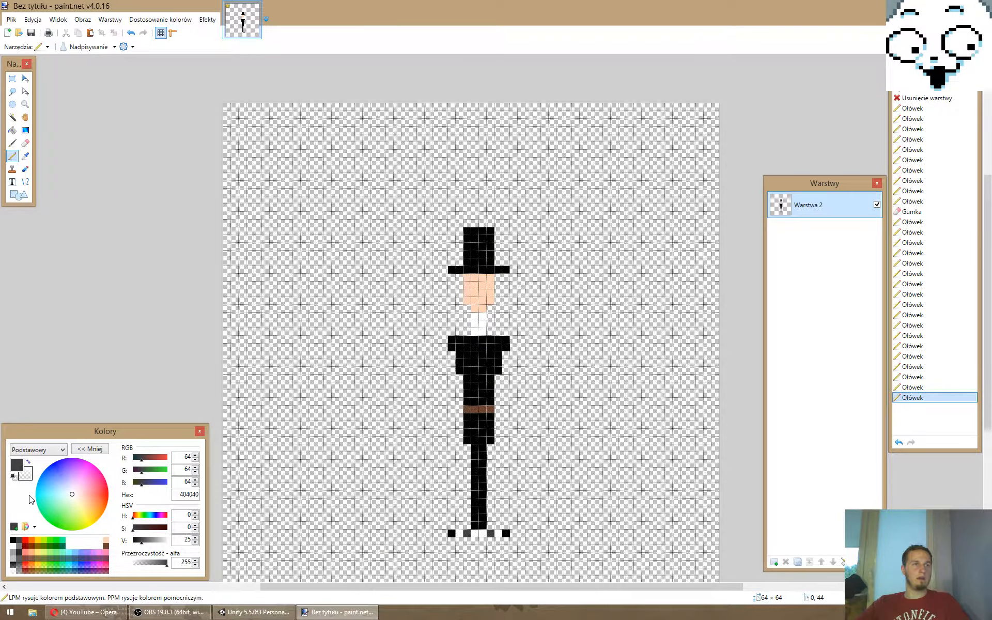
pyautogui.click(13, 540)
pyautogui.click(467, 332)
pyautogui.click(490, 332)
pyautogui.click(511, 349)
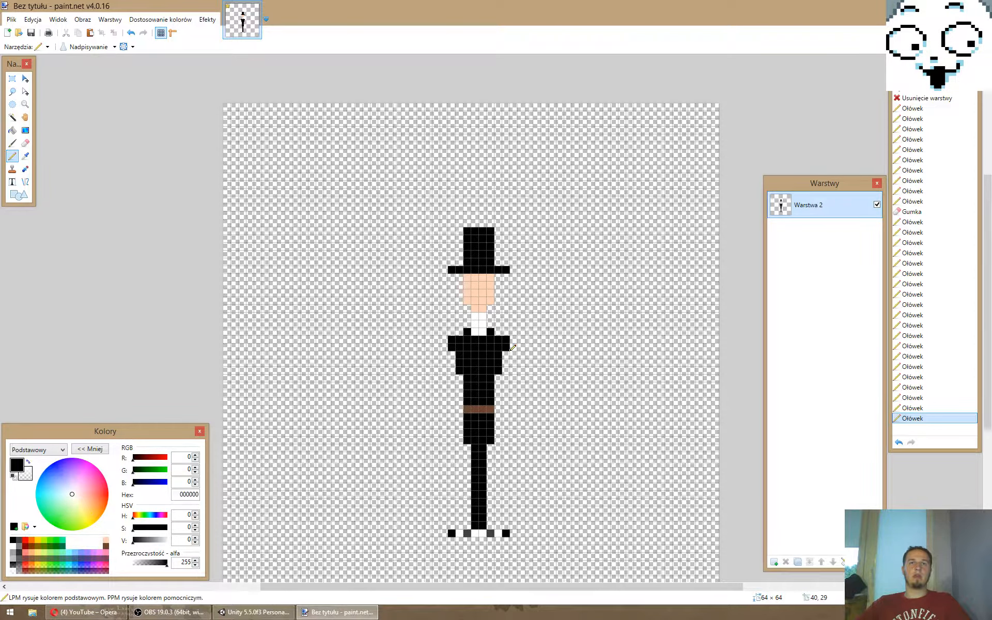
pyautogui.moveTo(514, 339); pyautogui.dragTo(514, 433)
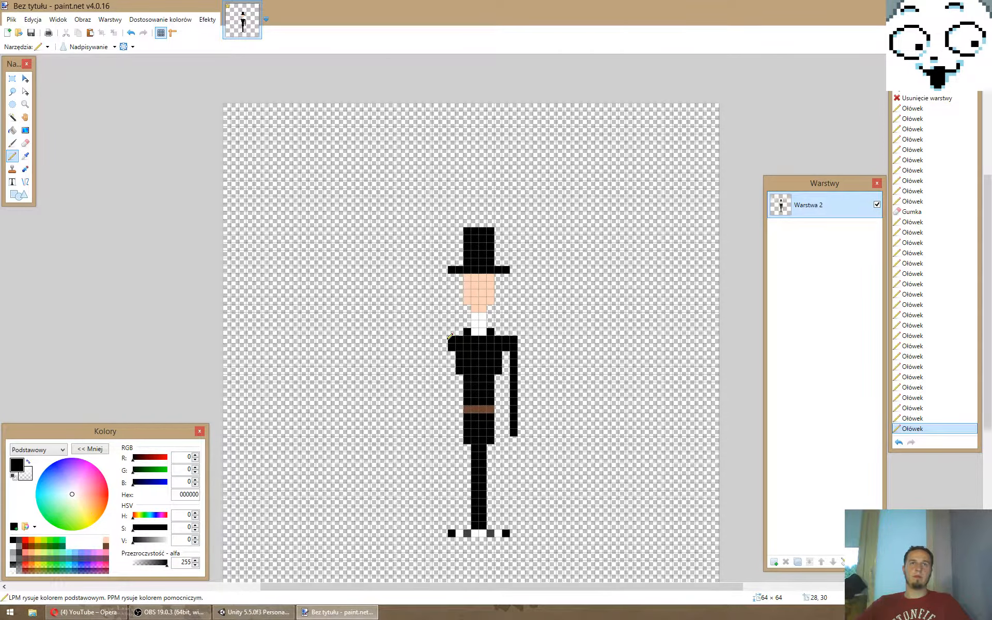
# - Place a black marker pixel left of the hat and draw a black ellipse outline about 43 × 25 pixels on a new layer
pyautogui.click(405, 223)
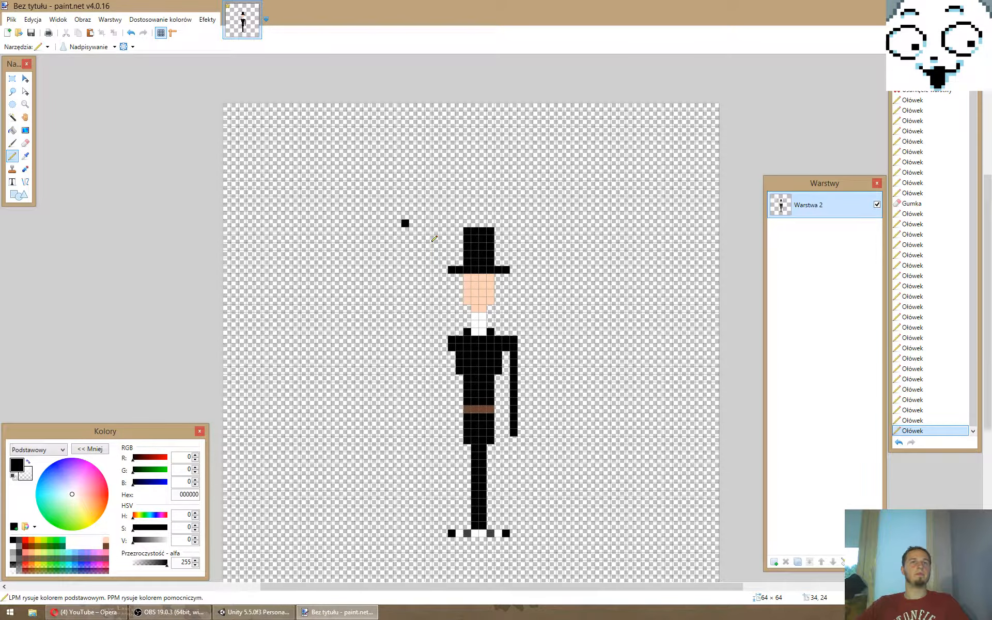
pyautogui.press('o')
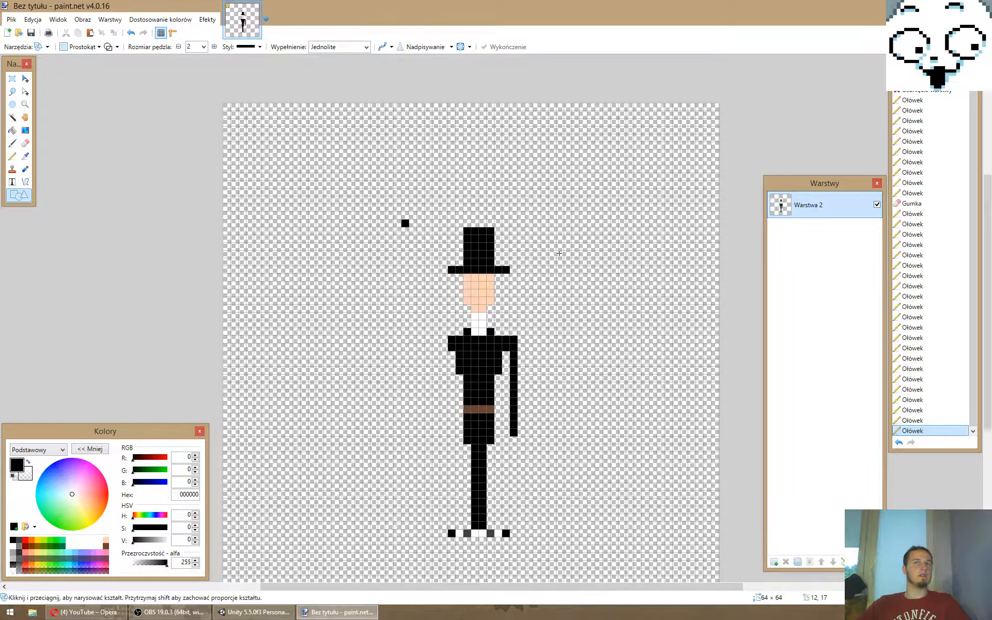
pyautogui.hotkey('ctrl', 'shift', 'n')
pyautogui.press('o')
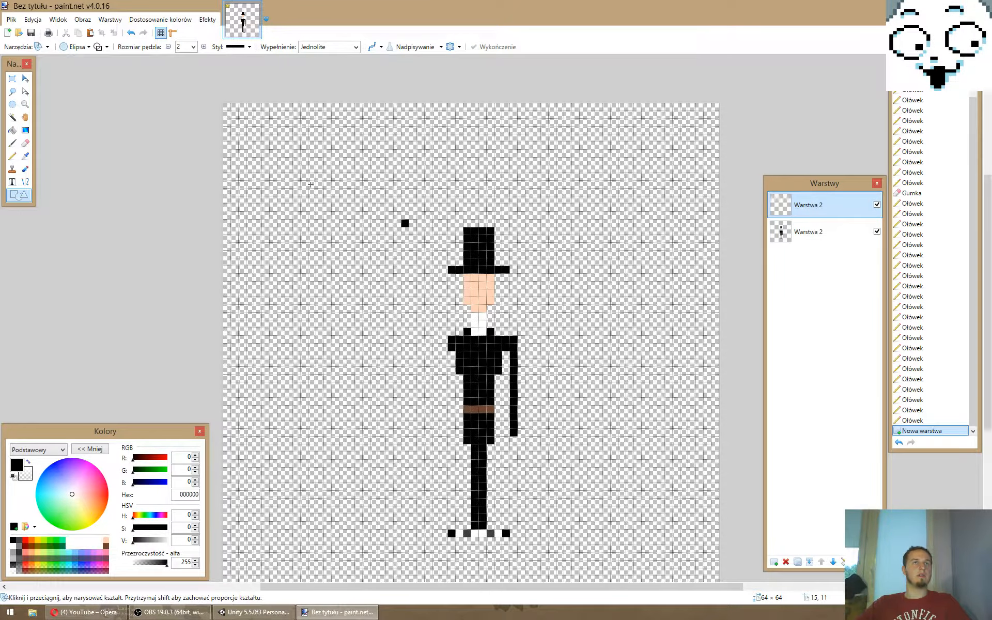
pyautogui.moveTo(311, 184); pyautogui.dragTo(642, 376)
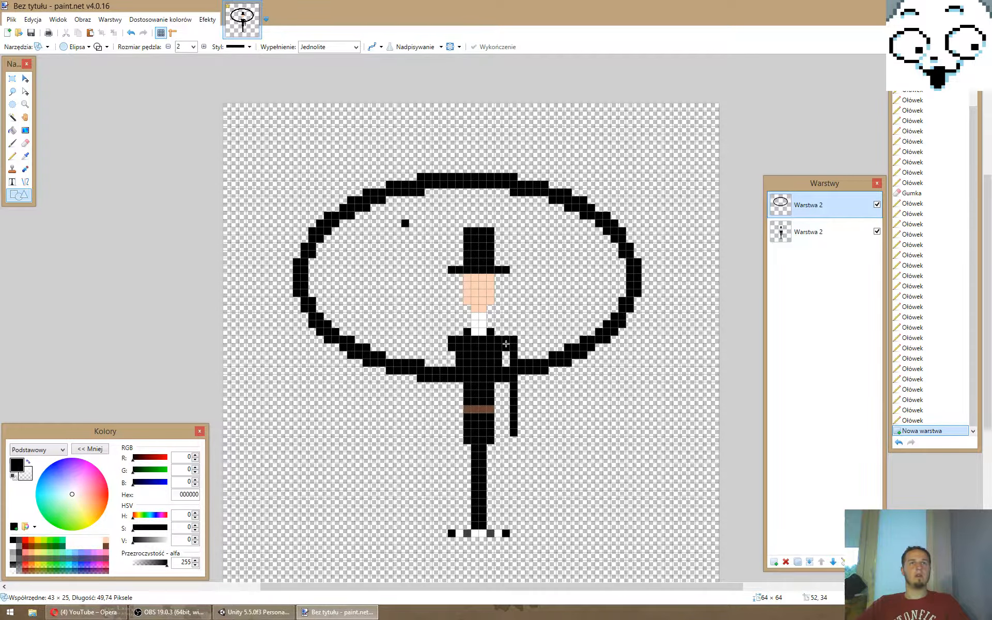
# - Erase the lower half of the ellipse to leave an arch, hiding the character layer while erasing and showing it again
pyautogui.click(26, 143)
pyautogui.moveTo(300, 290); pyautogui.dragTo(445, 374)
pyautogui.moveTo(444, 374); pyautogui.dragTo(517, 371)
pyautogui.click(877, 232)
pyautogui.moveTo(516, 371); pyautogui.dragTo(599, 340)
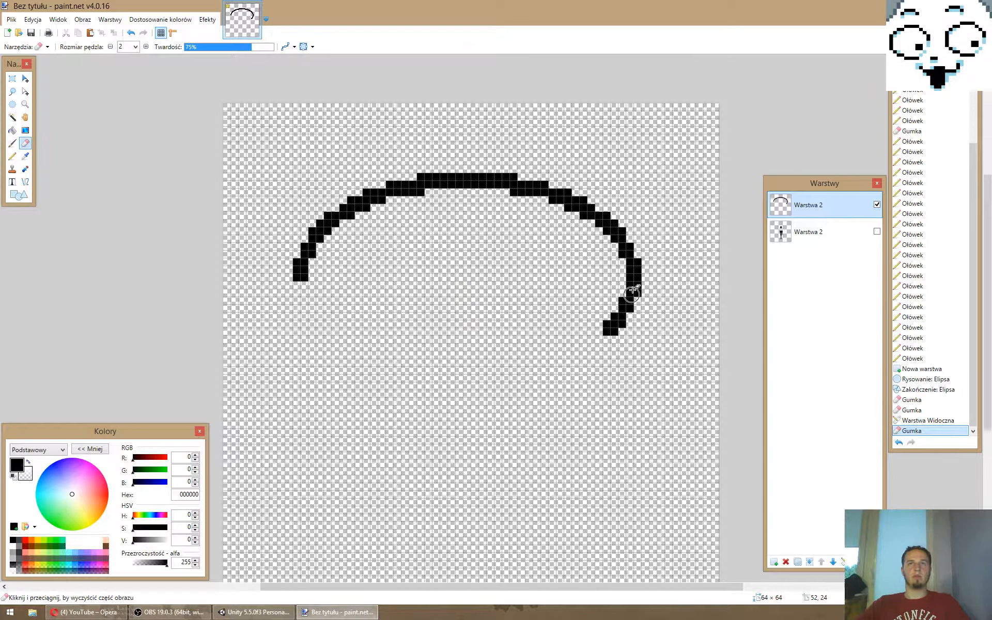
pyautogui.moveTo(633, 290); pyautogui.dragTo(615, 331)
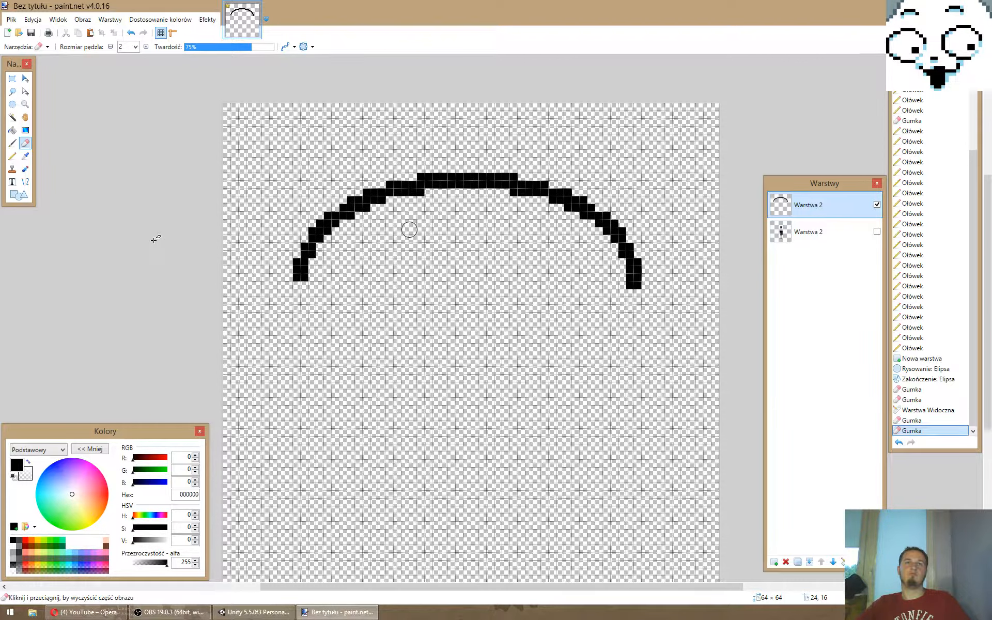
pyautogui.click(877, 232)
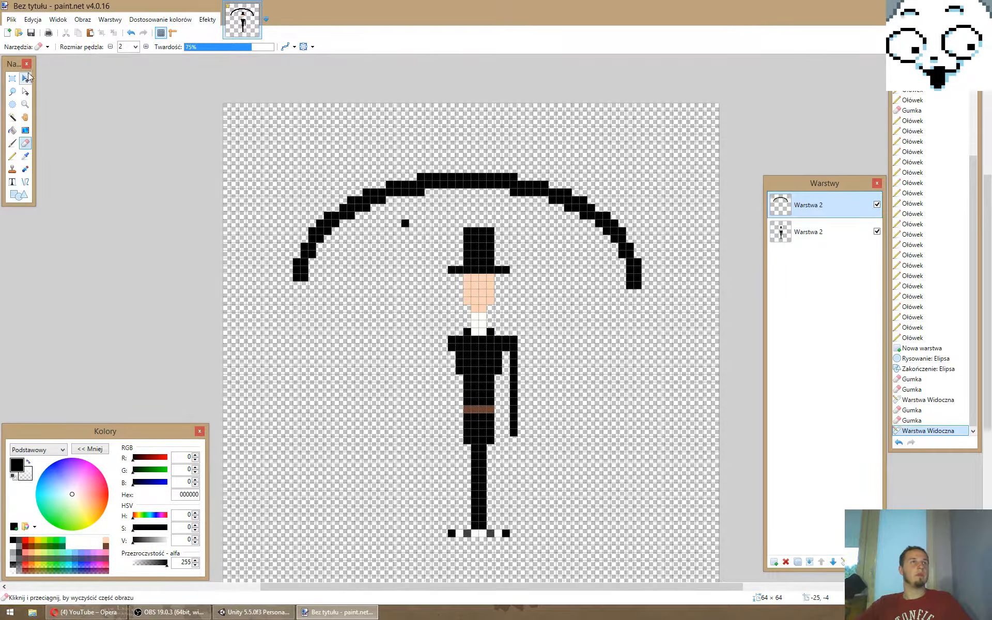
# - Move the arch 8 pixels left and 7 pixels up to centre it above the marker pixel, then deselect and choose dark grey 404040
pyautogui.click(25, 78)
pyautogui.click(423, 233)
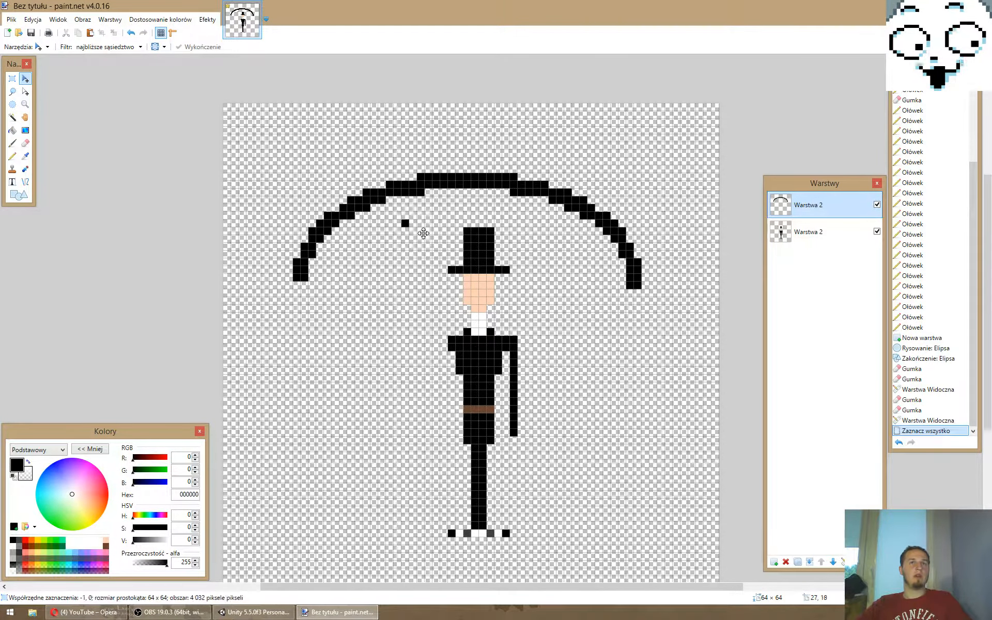
pyautogui.moveTo(423, 233); pyautogui.dragTo(384, 195)
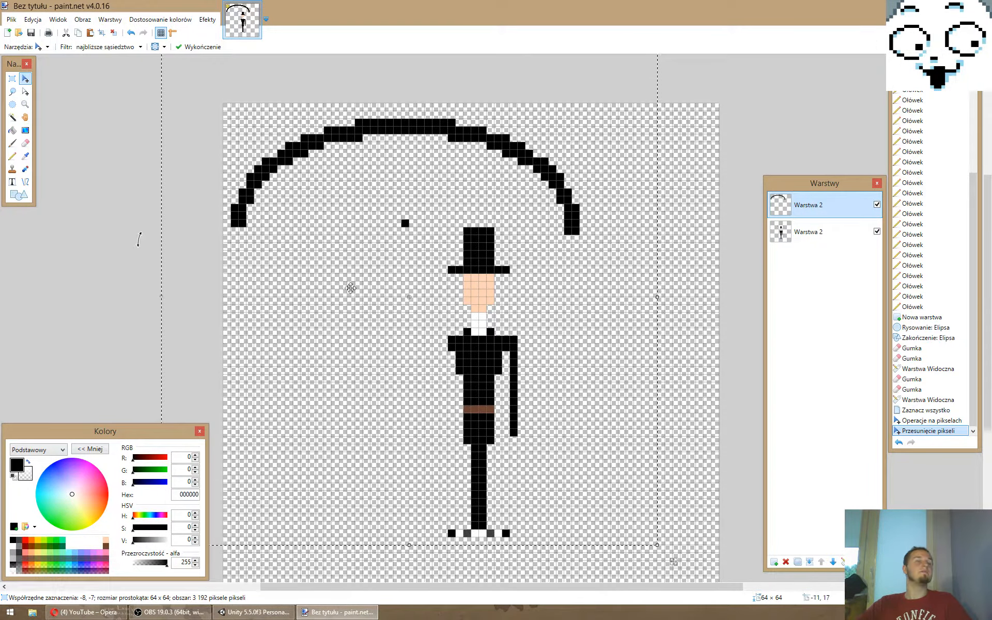
pyautogui.click(19, 546)
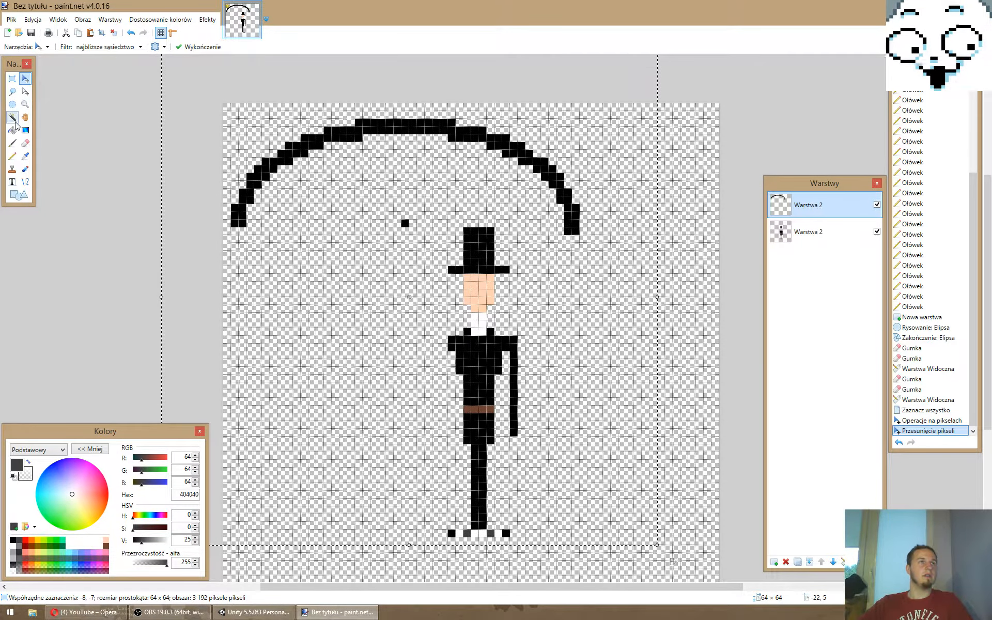
pyautogui.hotkey('ctrl', 'd')
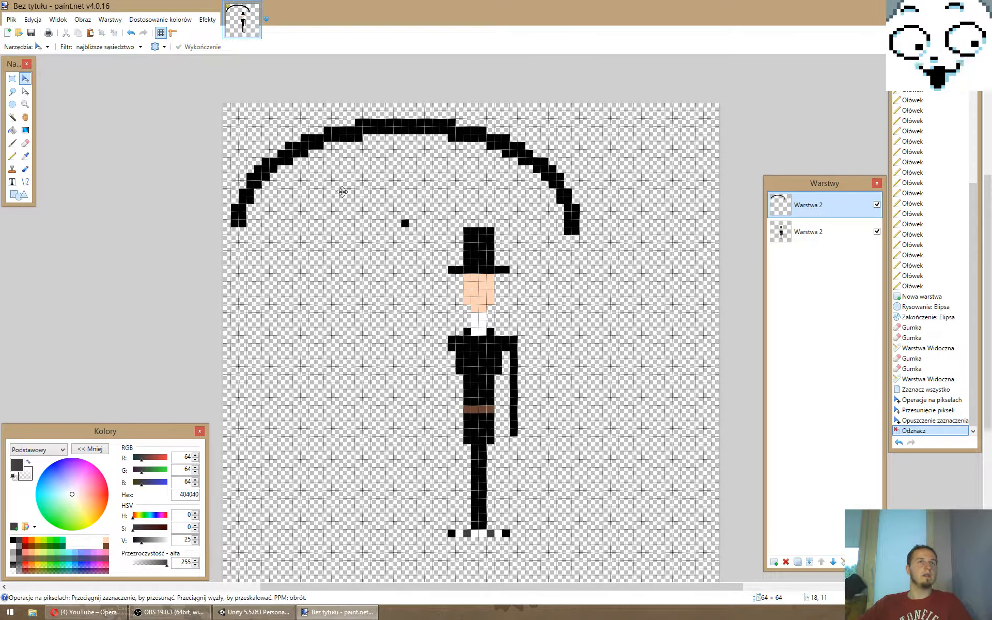
# - Draw a dark grey vertical umbrella shaft 14 pixels long from the top of the arch down over the marker pixel
pyautogui.click(12, 155)
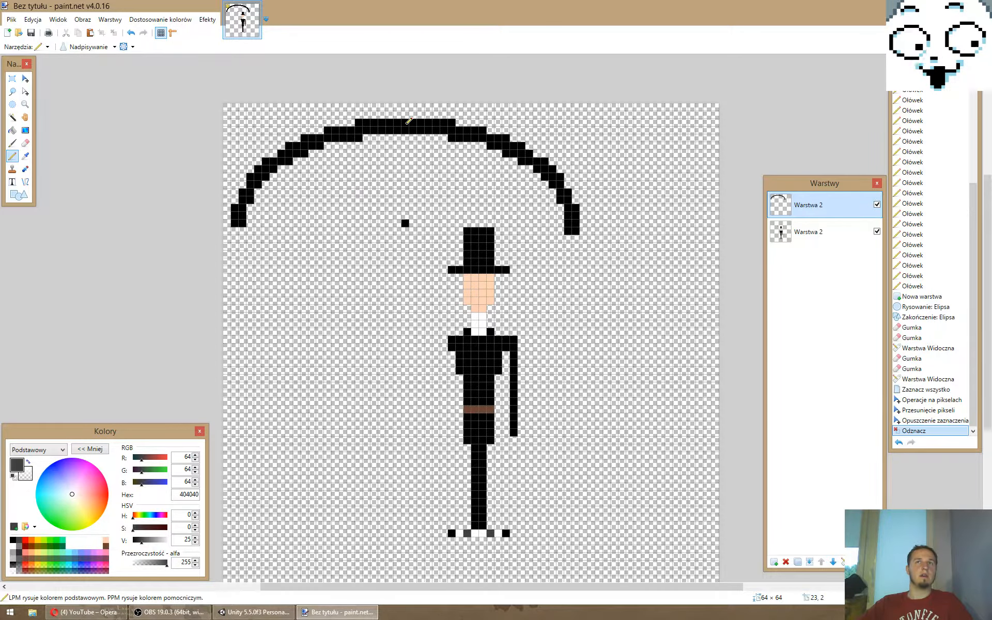
pyautogui.moveTo(407, 123); pyautogui.dragTo(407, 210)
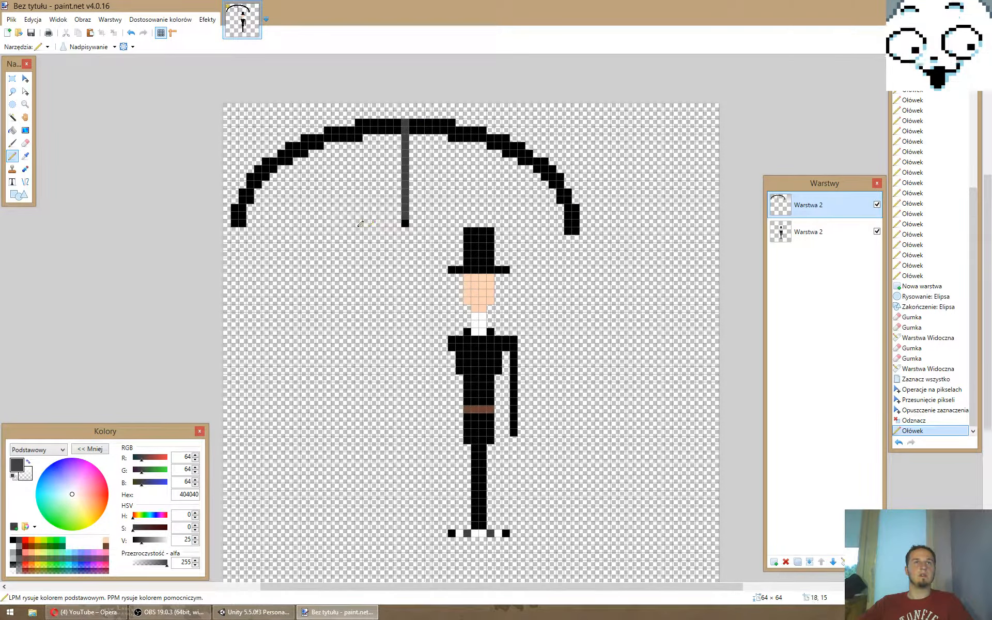
pyautogui.click(405, 223)
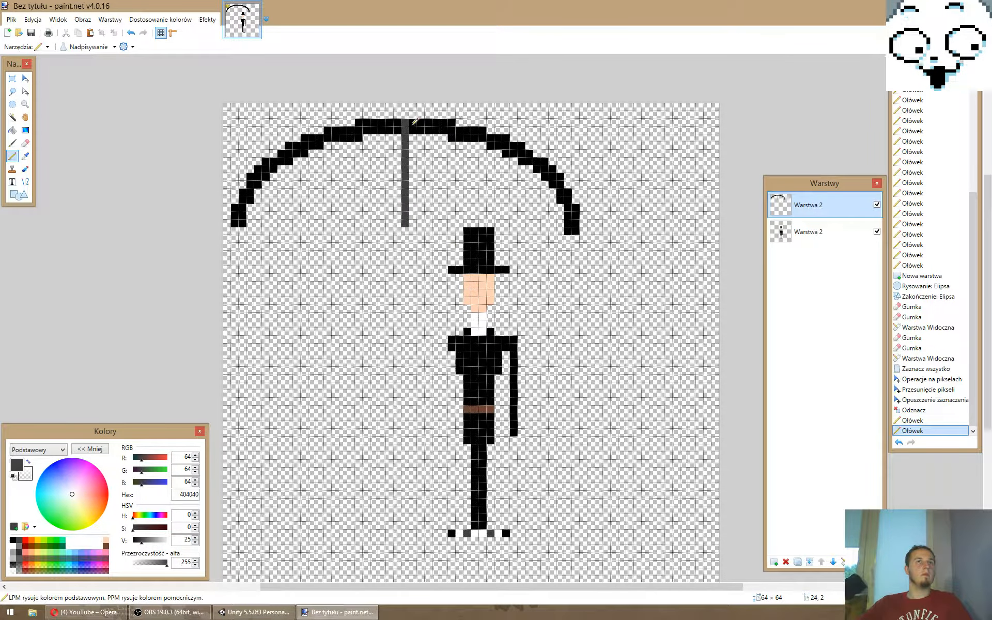
pyautogui.click(391, 122)
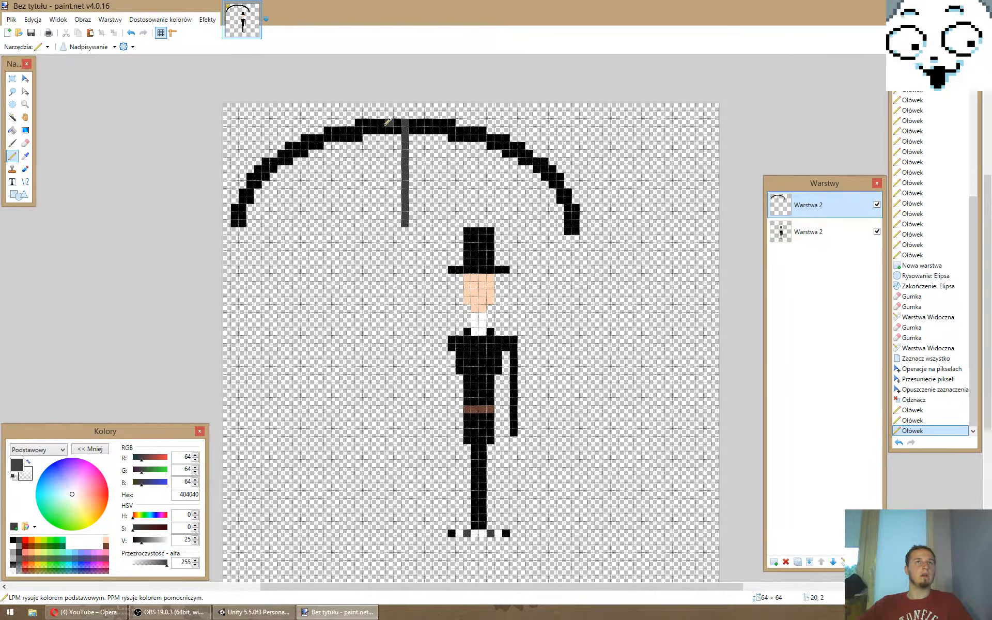
# - Draw a dark grey curved rib pixel by pixel from the arch's top down to about 13 pixels left of the umbrella shaft
pyautogui.click(382, 130)
pyautogui.click(374, 130)
pyautogui.click(366, 138)
pyautogui.click(359, 146)
pyautogui.click(351, 145)
pyautogui.click(343, 153)
pyautogui.click(335, 161)
pyautogui.click(327, 169)
pyautogui.click(304, 207)
pyautogui.click(297, 215)
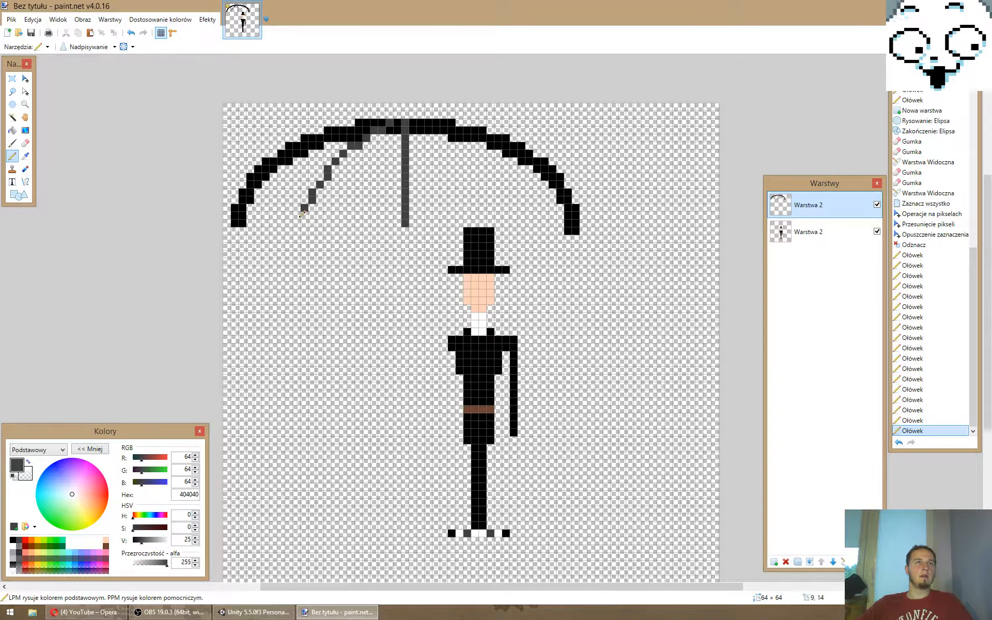
pyautogui.click(297, 223)
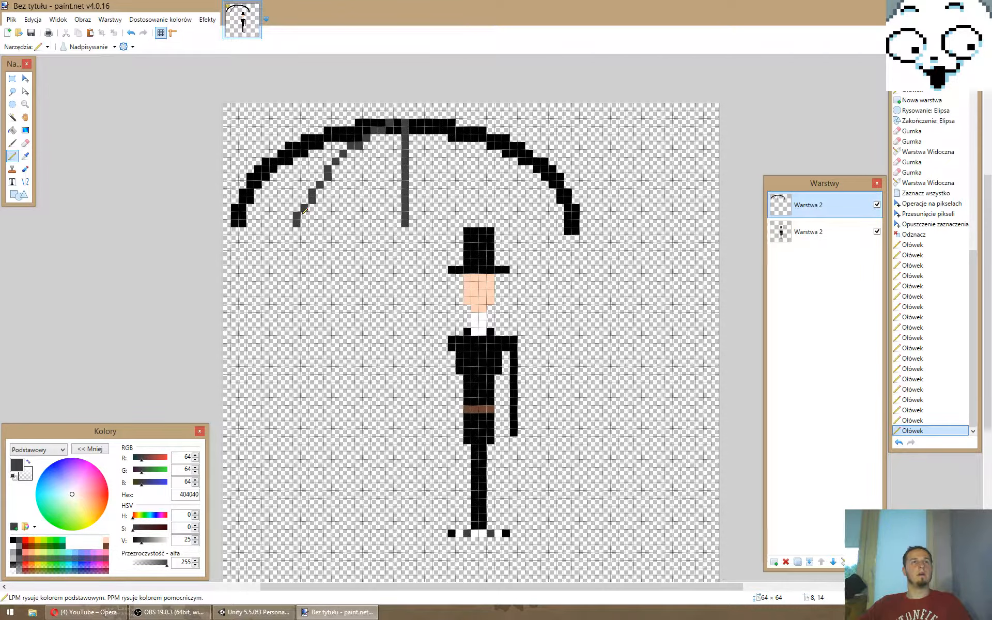
pyautogui.moveTo(303, 214); pyautogui.dragTo(303, 223)
pyautogui.moveTo(297, 223); pyautogui.dragTo(297, 216, button='right')
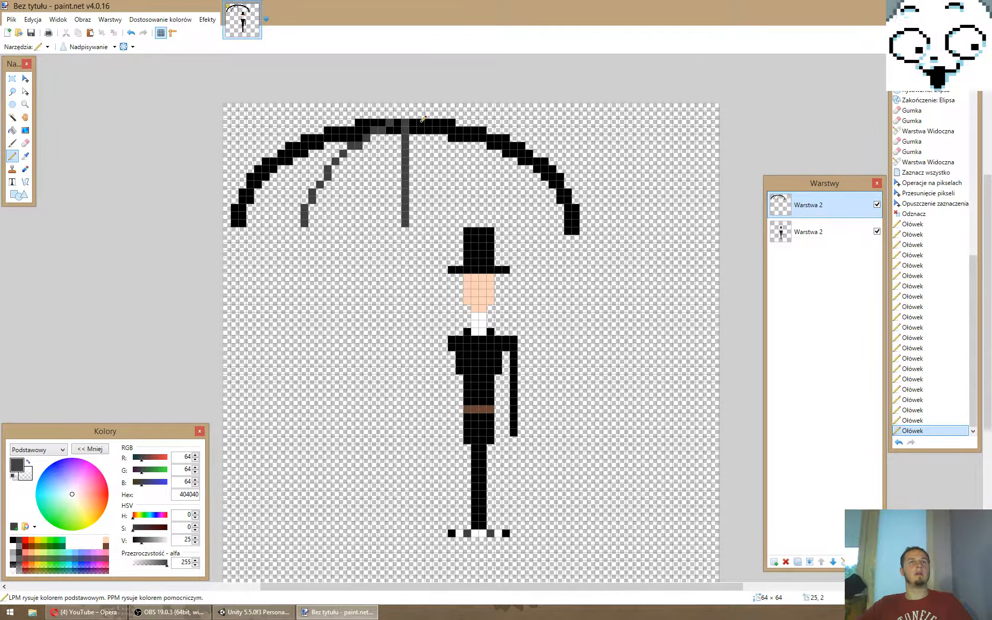
# - Draw a dark grey curved rib from the arch's top down to 15 pixels right of the shaft, level with the shaft's lower end
pyautogui.moveTo(422, 121); pyautogui.dragTo(431, 125)
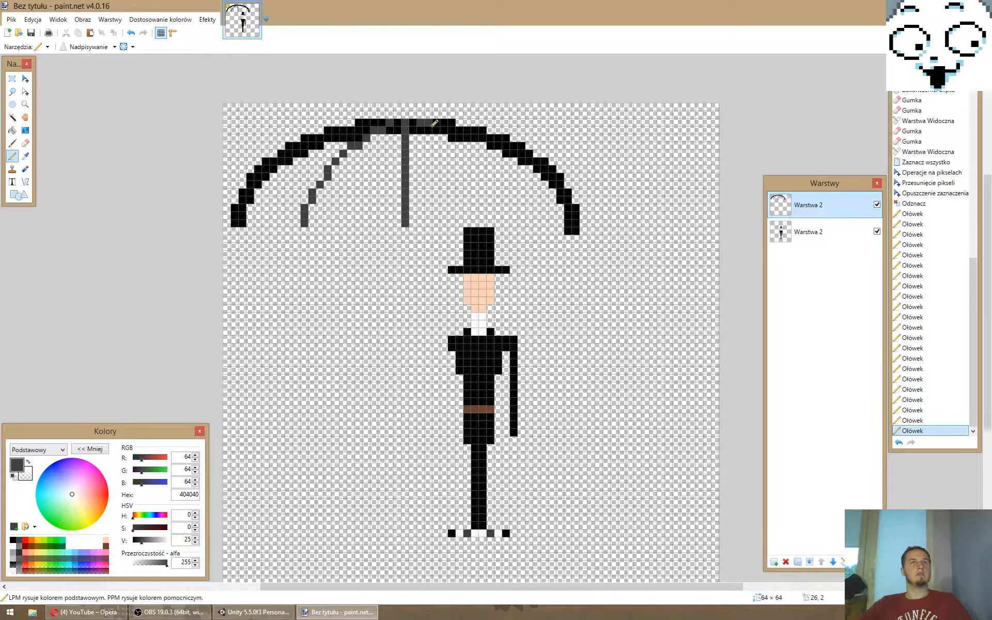
pyautogui.click(436, 131)
pyautogui.click(444, 137)
pyautogui.click(452, 138)
pyautogui.click(459, 139)
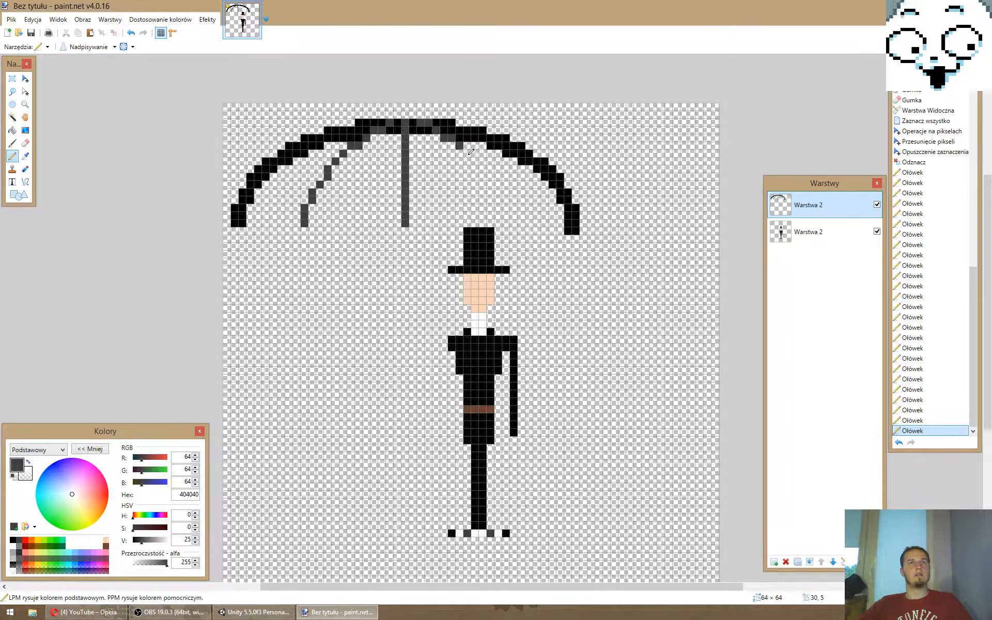
pyautogui.click(460, 145)
pyautogui.click(467, 154)
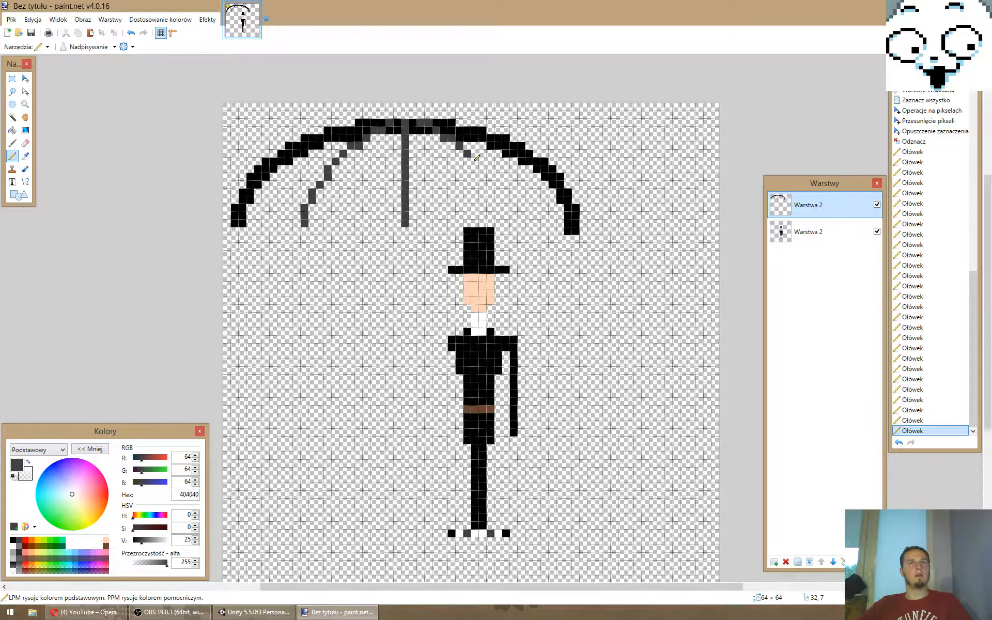
pyautogui.click(475, 153)
pyautogui.click(483, 161)
pyautogui.click(491, 169)
pyautogui.click(491, 177)
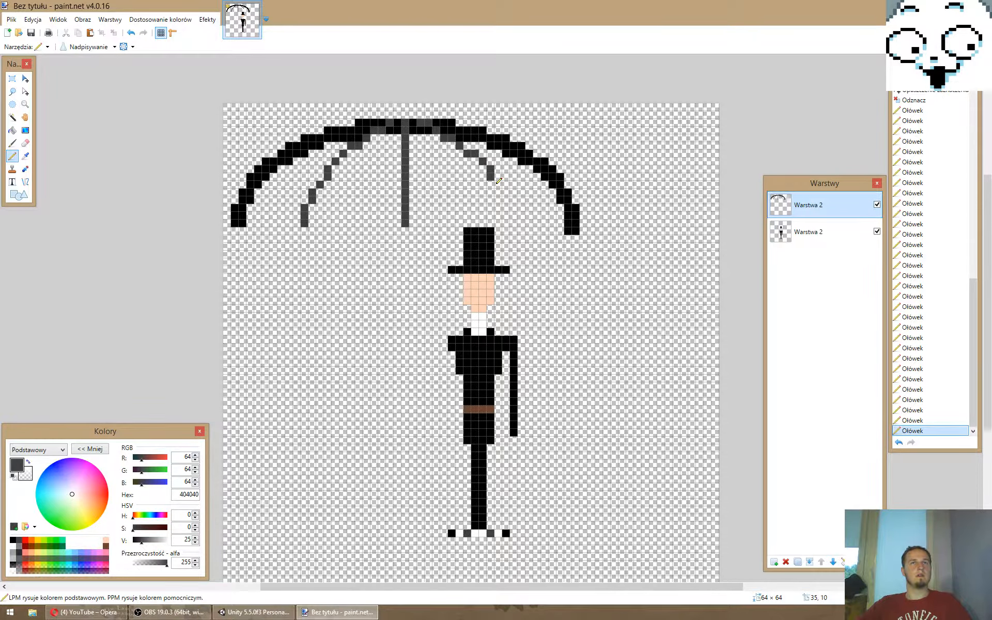
pyautogui.moveTo(498, 181); pyautogui.dragTo(510, 197)
pyautogui.click(513, 207)
pyautogui.click(521, 216)
pyautogui.click(522, 223)
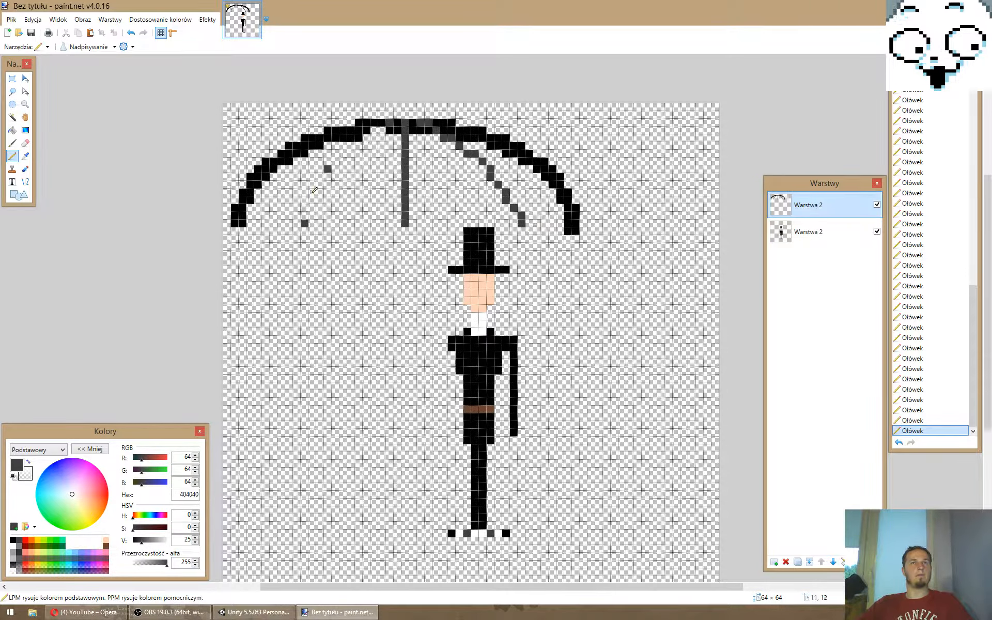
# - Erase the left rib and redraw it wider in dark grey, ending 15 pixels left of the shaft to mirror the right rib
pyautogui.rightClick(327, 169)
pyautogui.rightClick(304, 223)
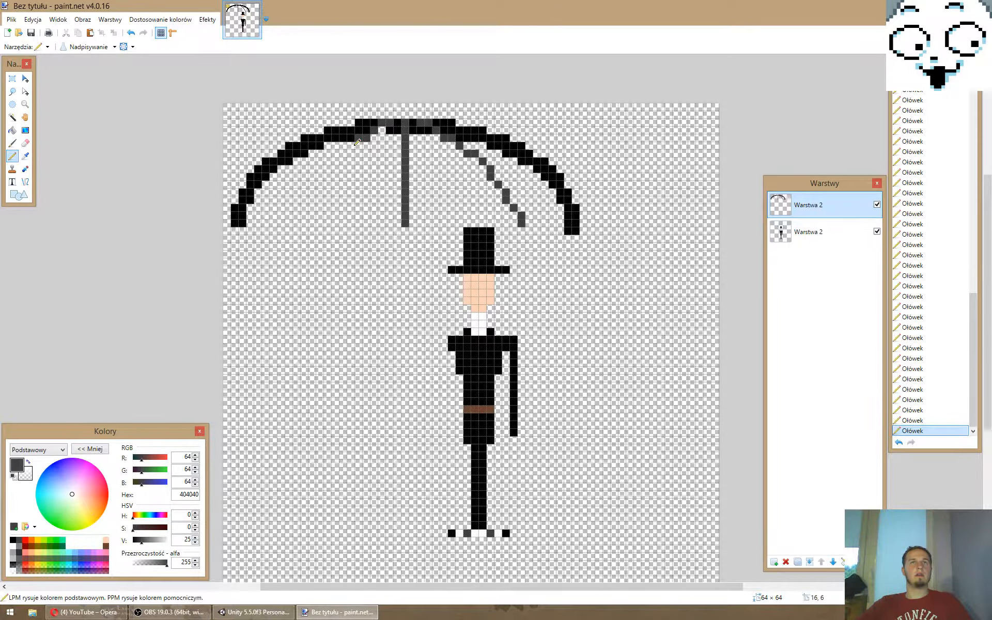
pyautogui.click(350, 145)
pyautogui.click(343, 154)
pyautogui.click(336, 154)
pyautogui.click(328, 161)
pyautogui.click(319, 169)
pyautogui.click(320, 177)
pyautogui.click(312, 184)
pyautogui.click(305, 192)
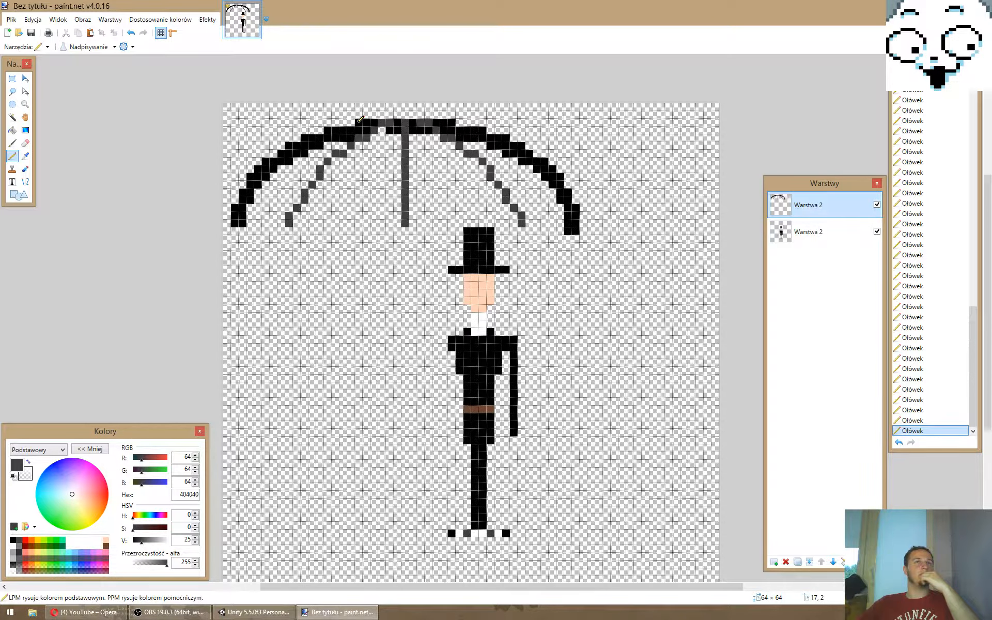
# - Trace the arch's outer edge in dark grey and add a stepped dark grey cap above the shaft up to the canvas edge
pyautogui.moveTo(450, 122); pyautogui.dragTo(549, 164)
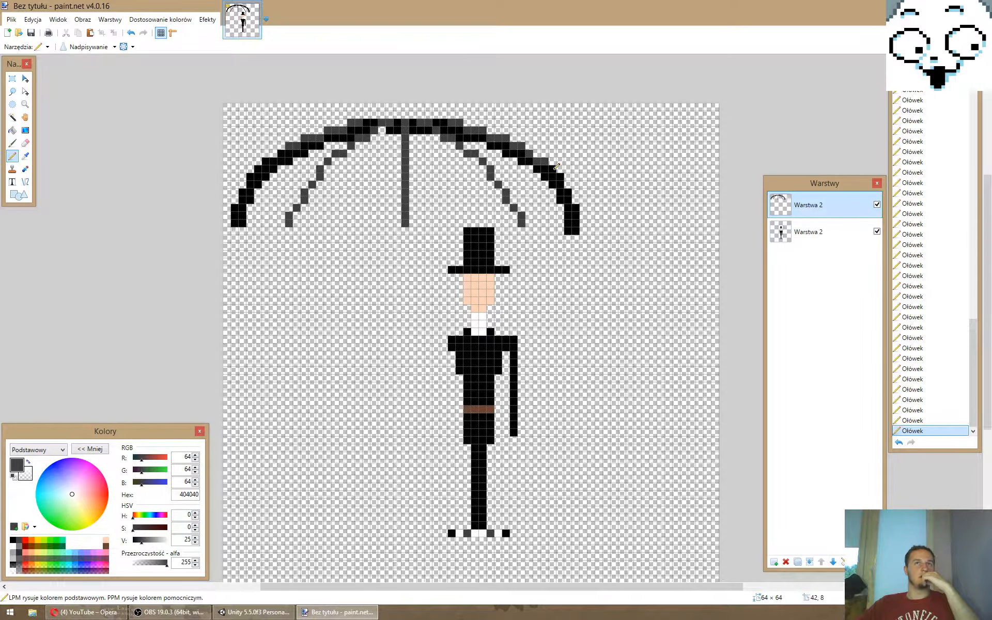
pyautogui.moveTo(557, 166); pyautogui.dragTo(576, 229)
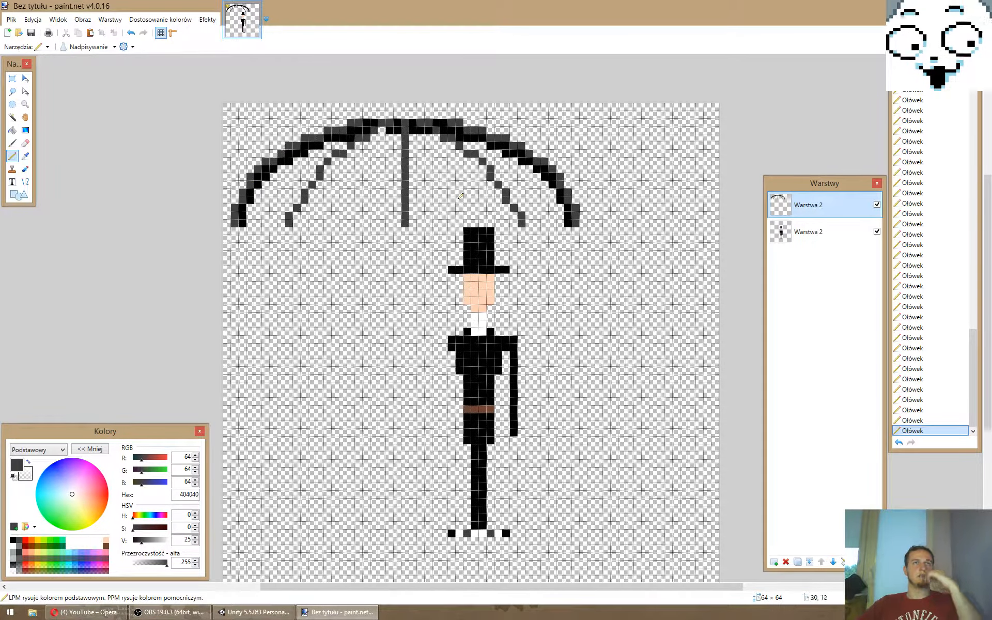
pyautogui.click(371, 116)
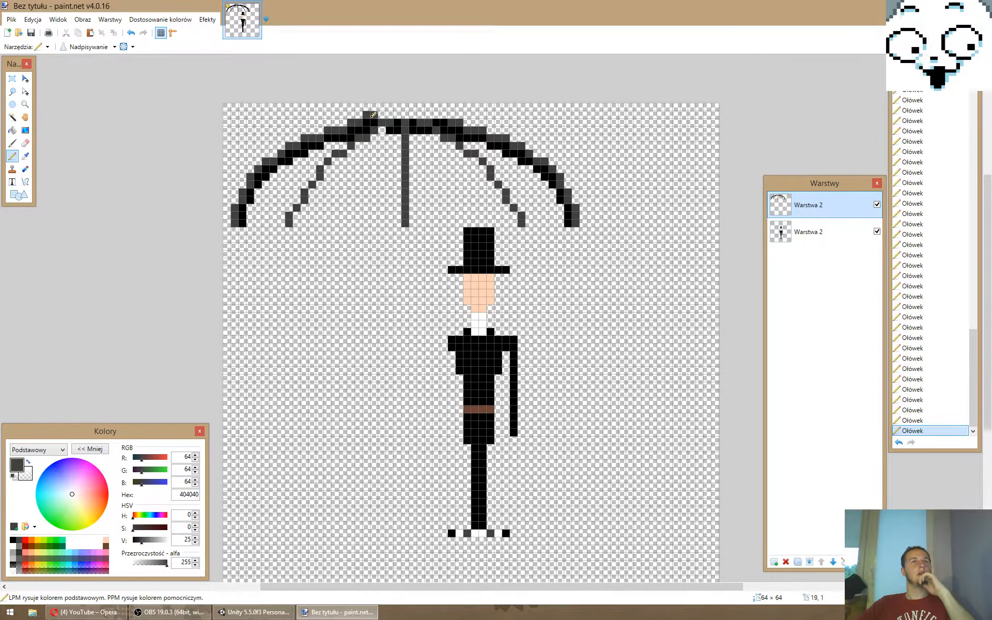
pyautogui.moveTo(383, 114)
pyautogui.mouseDown()
pyautogui.moveTo(445, 113)
pyautogui.moveTo(413, 108)
pyautogui.mouseUp()
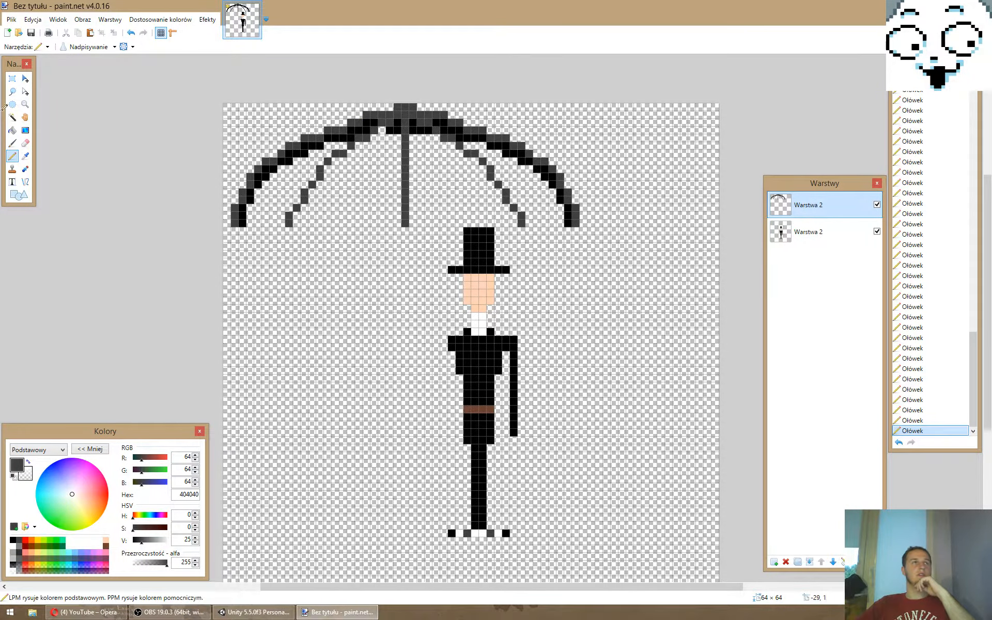
# - Select the whole umbrella layer and move its pixels 2 pixels down
pyautogui.click(24, 79)
pyautogui.hotkey('ctrl', 'a')
pyautogui.moveTo(406, 187); pyautogui.dragTo(436, 182)
pyautogui.moveTo(427, 142); pyautogui.dragTo(427, 150)
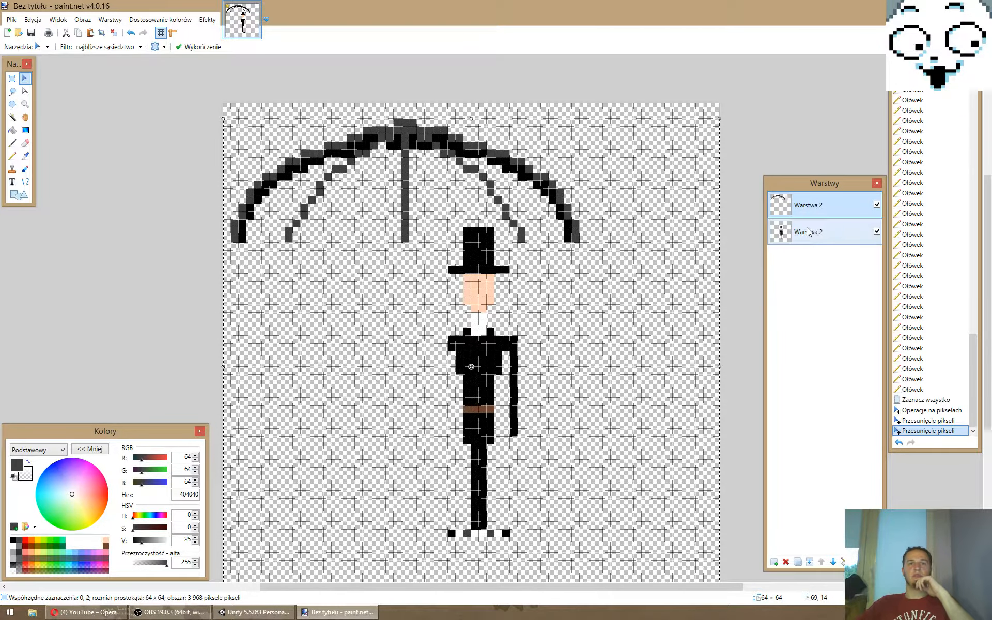
pyautogui.hotkey('ctrl', 'd')
# - Move the gentleman's layer 4 pixels down
pyautogui.click(830, 231)
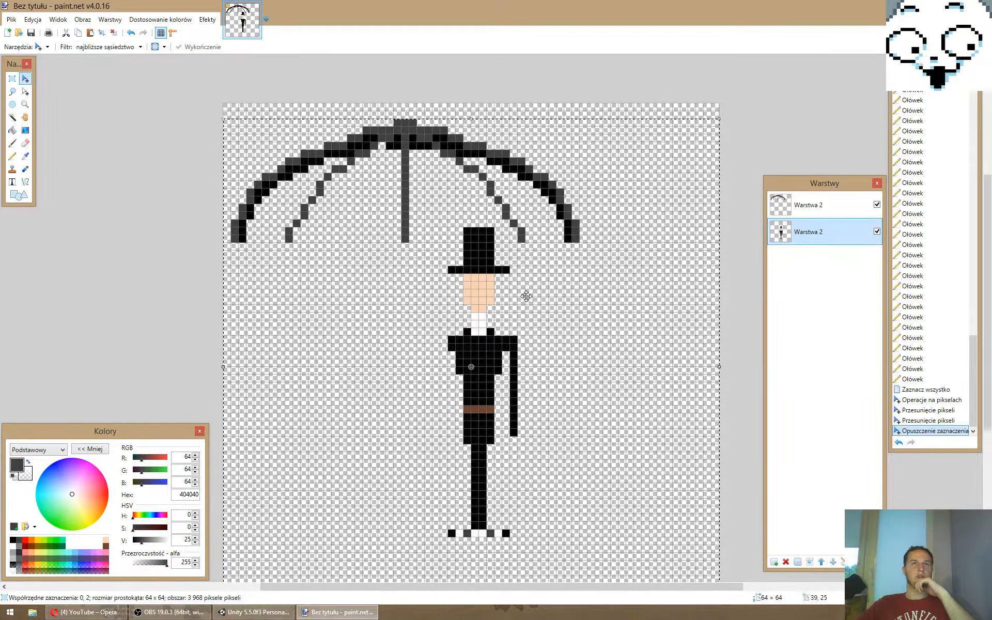
pyautogui.moveTo(527, 298); pyautogui.dragTo(528, 332)
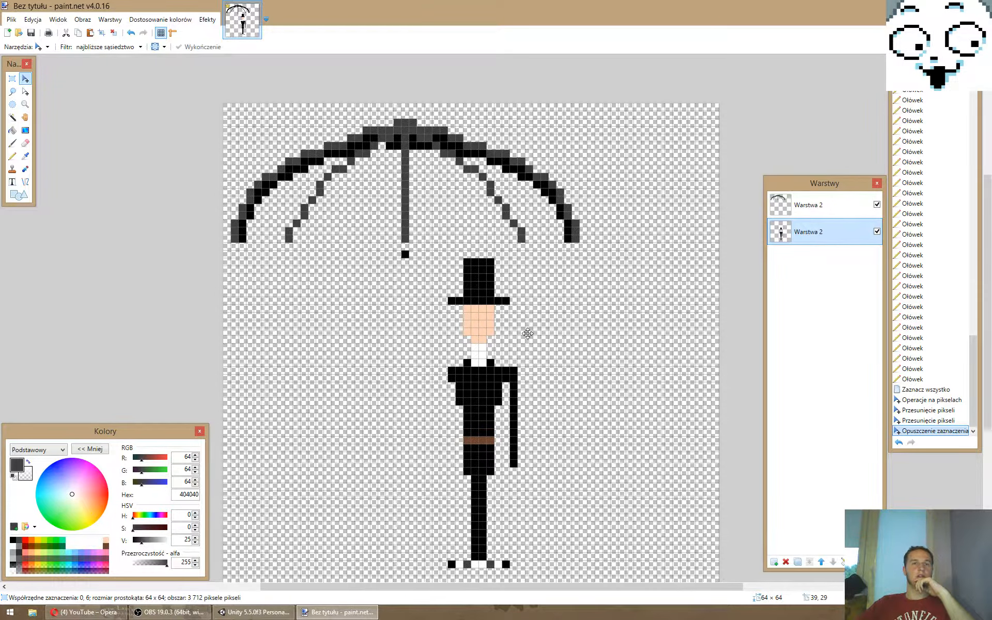
pyautogui.click(528, 333)
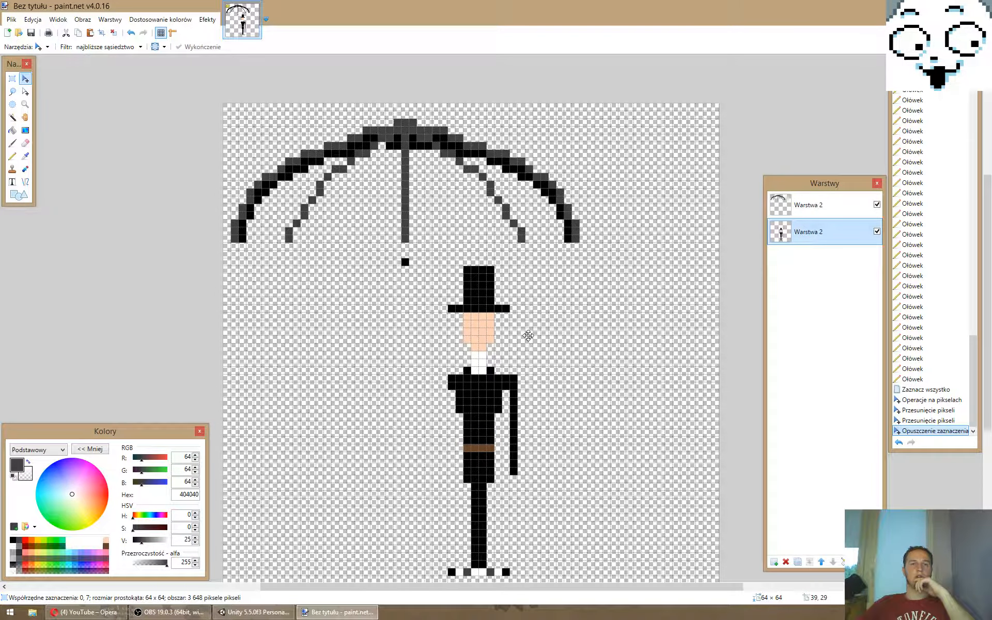
# - Return to the umbrella layer, undo a trial move, reselect the whole layer and move it 2 more pixels down
pyautogui.click(815, 207)
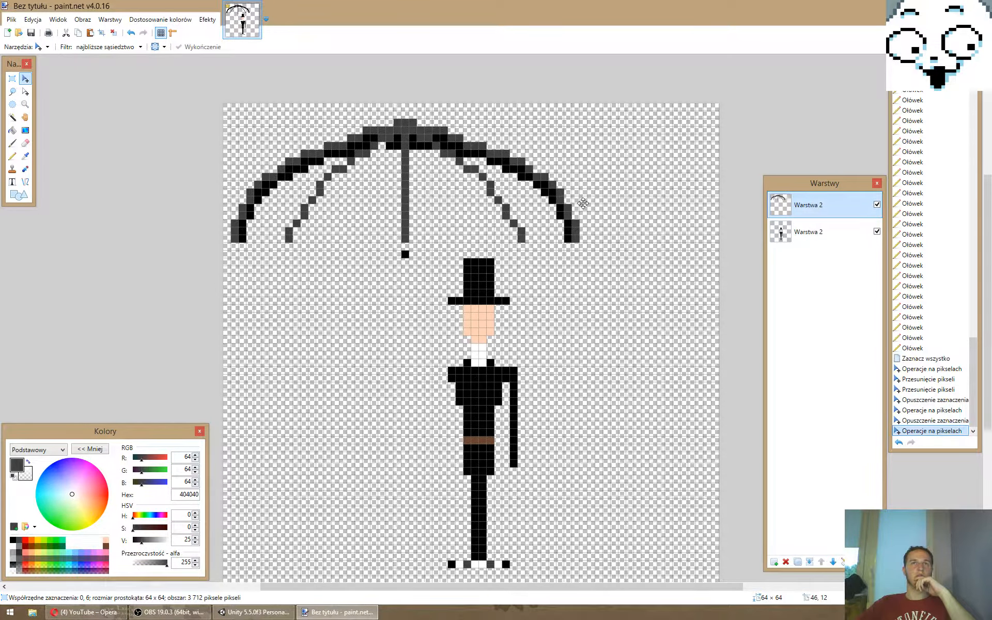
pyautogui.moveTo(583, 203); pyautogui.dragTo(581, 236)
pyautogui.hotkey('ctrl', 'z')
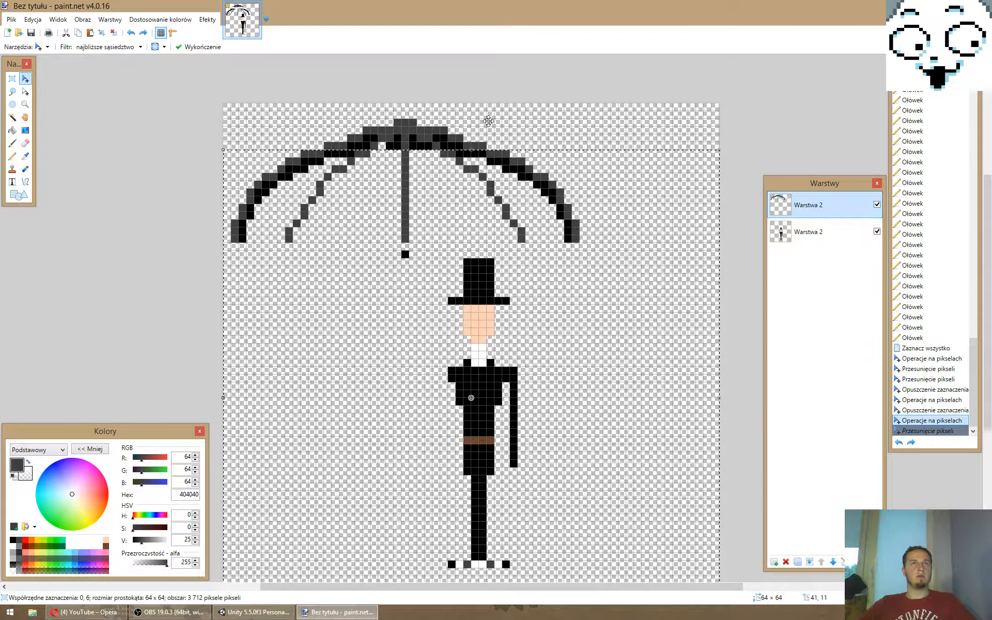
pyautogui.hotkey('ctrl', 'd')
pyautogui.hotkey('ctrl', 'a')
pyautogui.moveTo(512, 143); pyautogui.dragTo(511, 156)
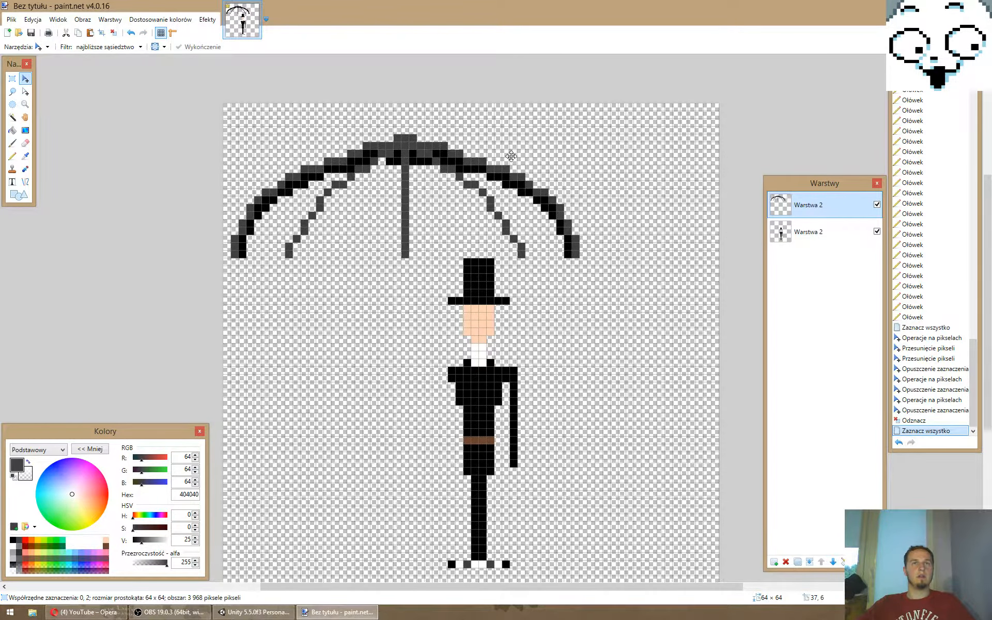
# - Deselect and draw a scalloped black hem with the Pencil from the umbrella's left tip to just past the left rib
pyautogui.click(14, 541)
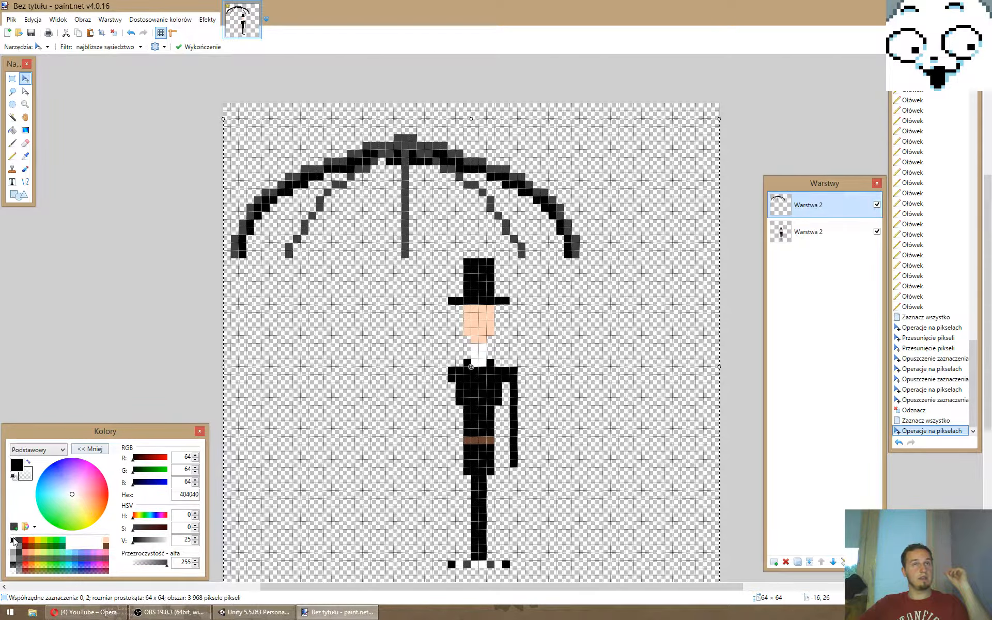
pyautogui.press('p')
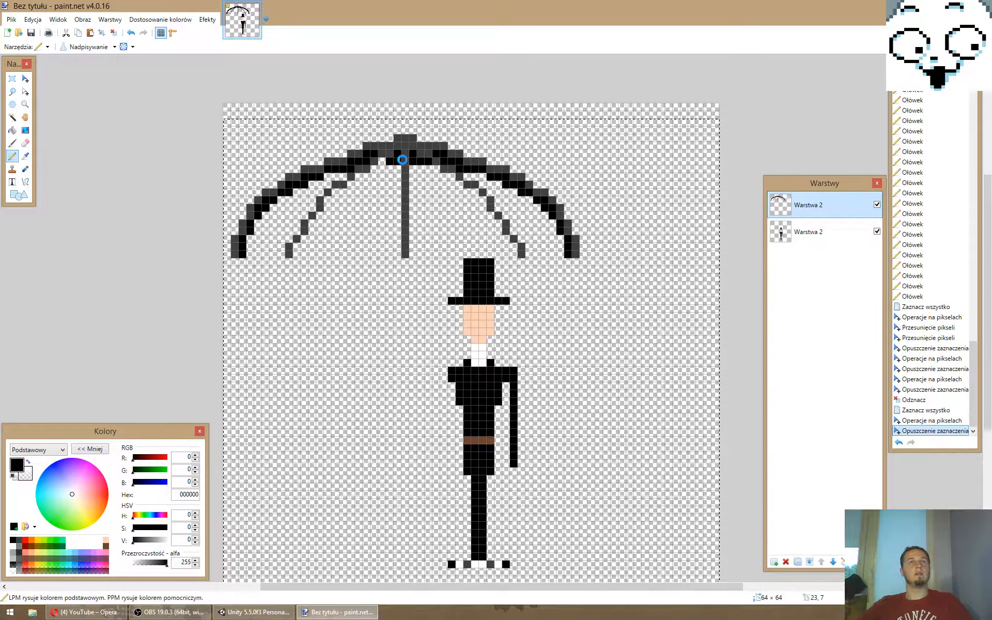
pyautogui.hotkey('ctrl', 'd')
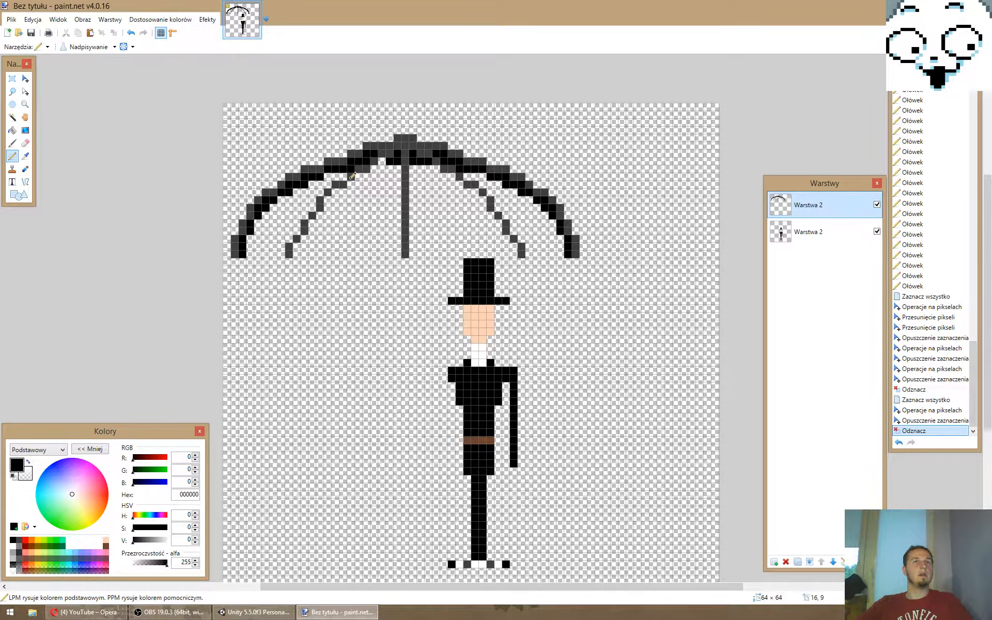
pyautogui.click(246, 253)
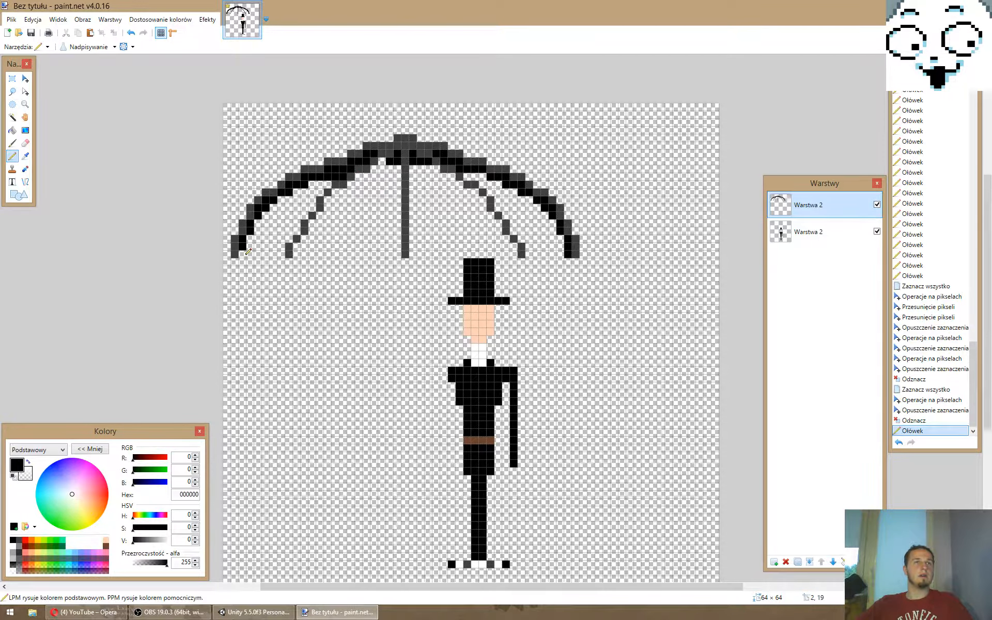
pyautogui.click(250, 247)
pyautogui.click(256, 242)
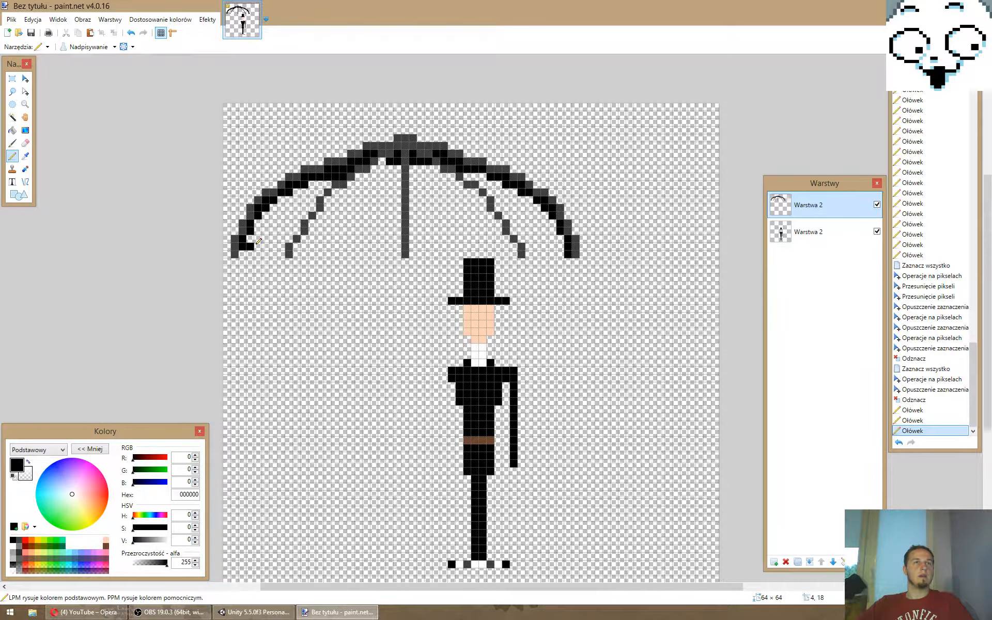
pyautogui.moveTo(250, 240); pyautogui.dragTo(282, 247)
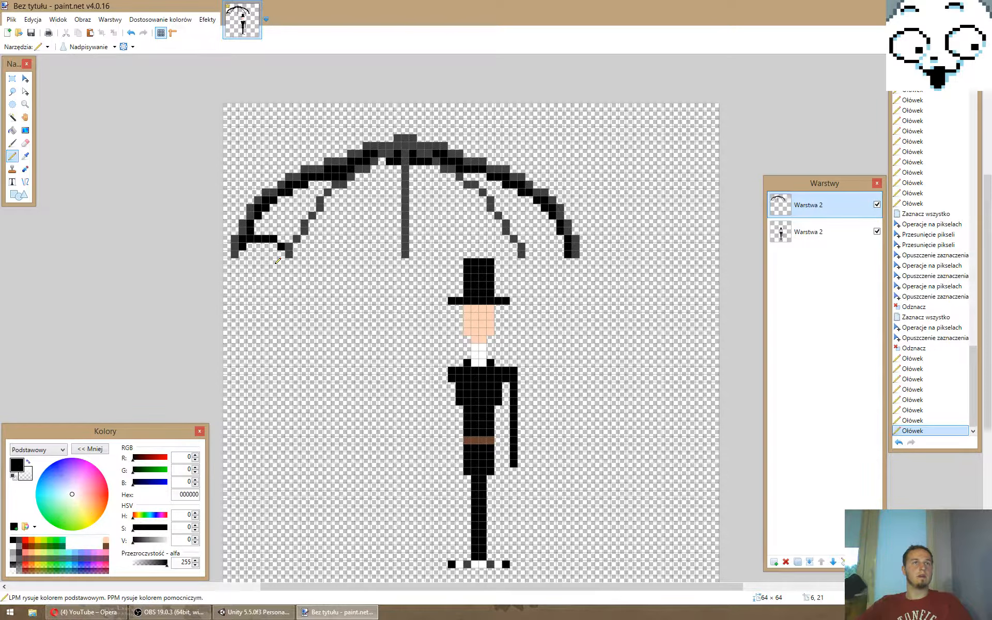
pyautogui.click(297, 247)
pyautogui.click(304, 239)
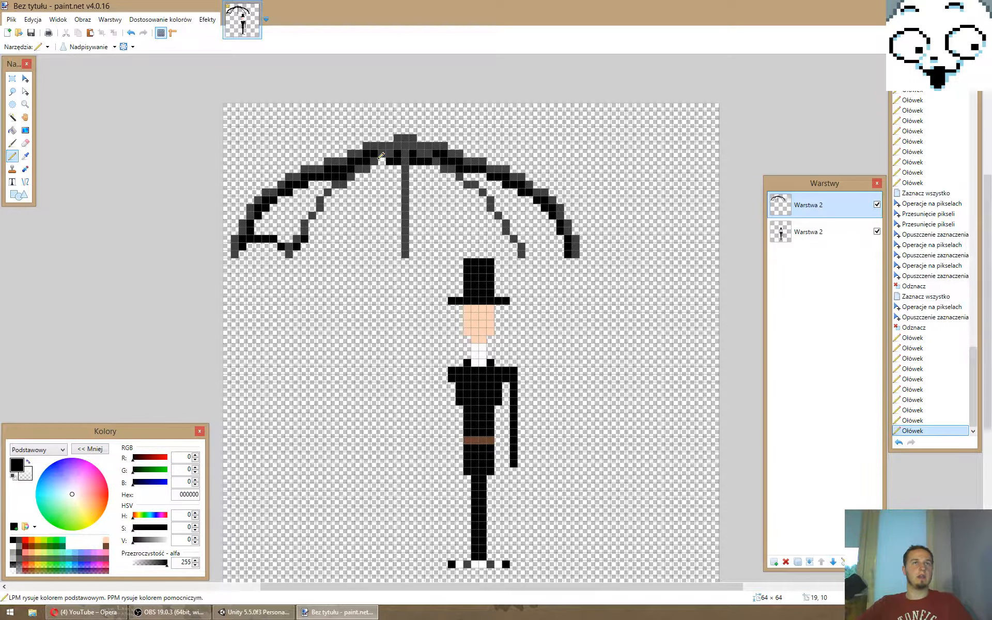
pyautogui.click(281, 254)
pyautogui.click(273, 247)
pyautogui.click(242, 254)
pyautogui.click(250, 246)
# - Continue the black scalloped hem past the shaft and right rib to the umbrella's right tip
pyautogui.moveTo(278, 230); pyautogui.dragTo(401, 236)
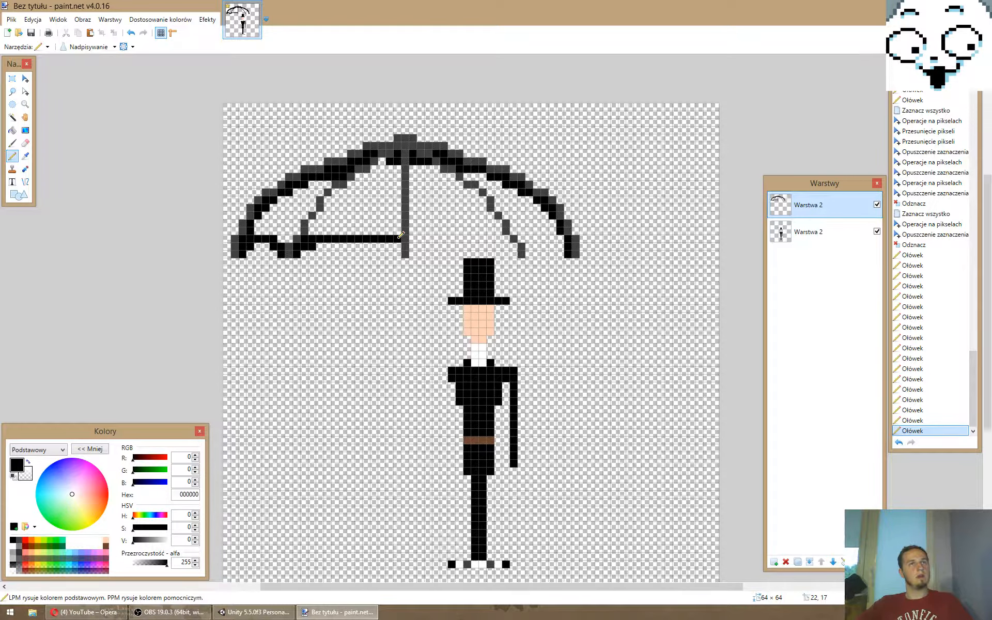
pyautogui.click(398, 247)
pyautogui.click(397, 254)
pyautogui.click(413, 255)
pyautogui.click(415, 249)
pyautogui.moveTo(390, 247)
pyautogui.mouseDown()
pyautogui.moveTo(444, 239)
pyautogui.moveTo(514, 253)
pyautogui.mouseUp()
pyautogui.click(529, 252)
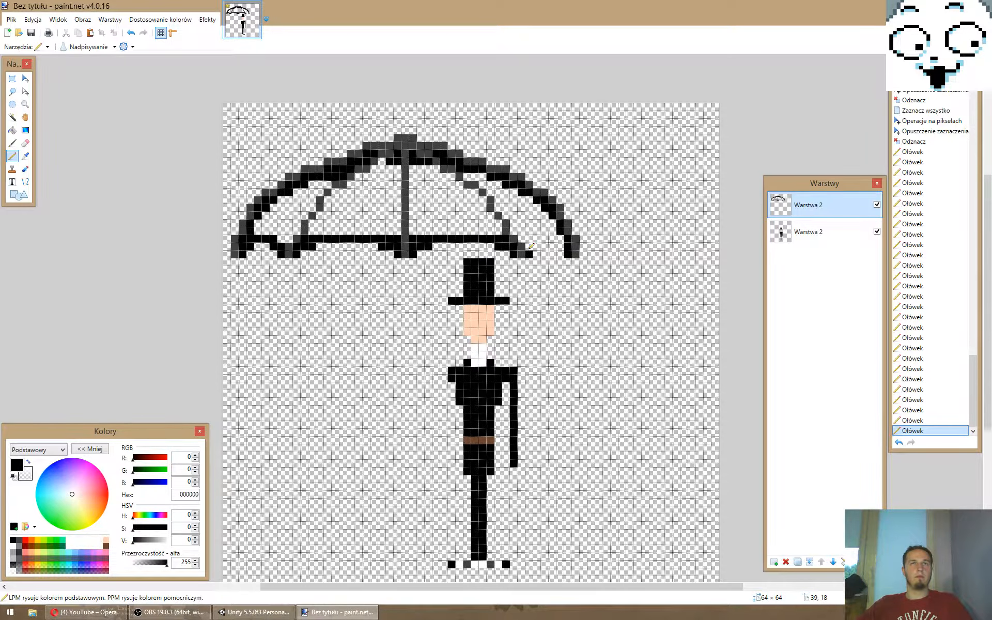
pyautogui.moveTo(532, 239); pyautogui.dragTo(554, 236)
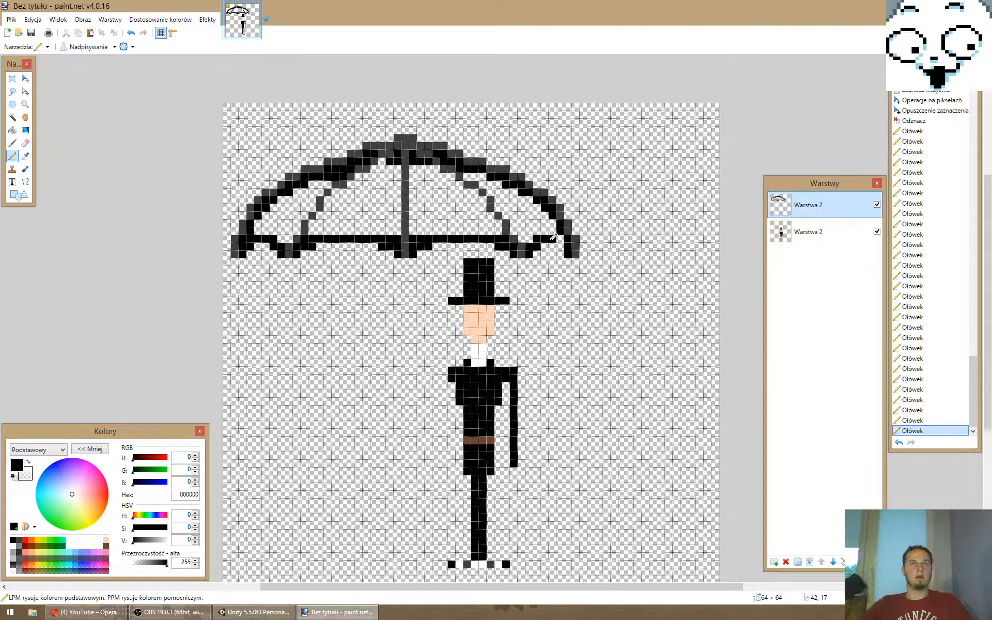
pyautogui.click(530, 238)
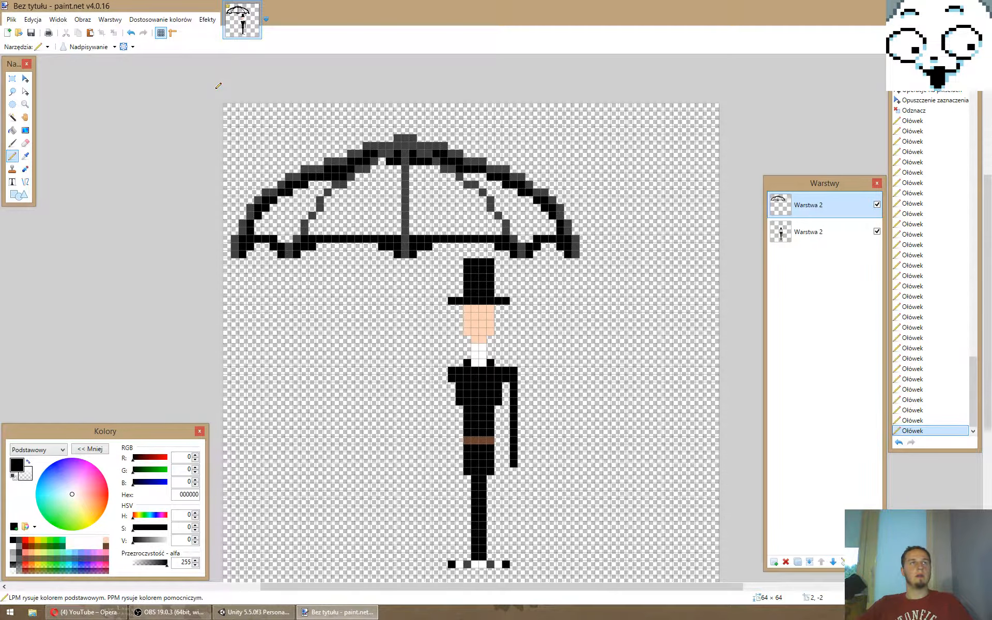
# - Fill the four transparent panels between the umbrella's ribs with black
pyautogui.press('f')
pyautogui.click(293, 208)
pyautogui.keyDown('ctrl'); pyautogui.scroll(-1, 305, 289); pyautogui.keyUp('ctrl')
pyautogui.click(357, 215)
pyautogui.click(437, 217)
pyautogui.click(492, 219)
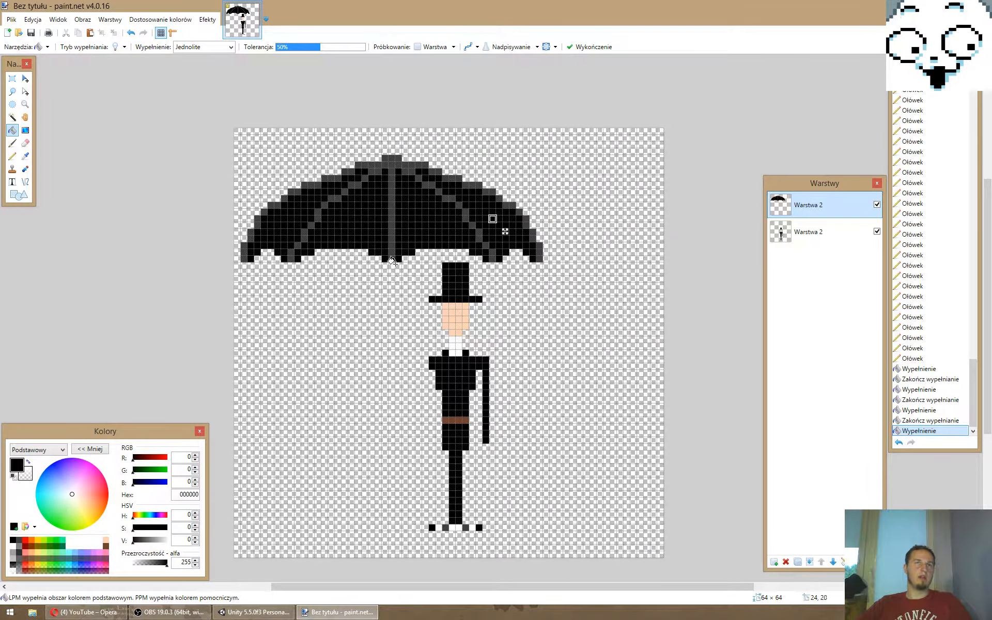
# - Extend the shaft below the canopy with a vertical grey 808080 pencil line 11 pixels long
pyautogui.click(19, 547)
pyautogui.click(12, 156)
pyautogui.moveTo(392, 265); pyautogui.dragTo(392, 333)
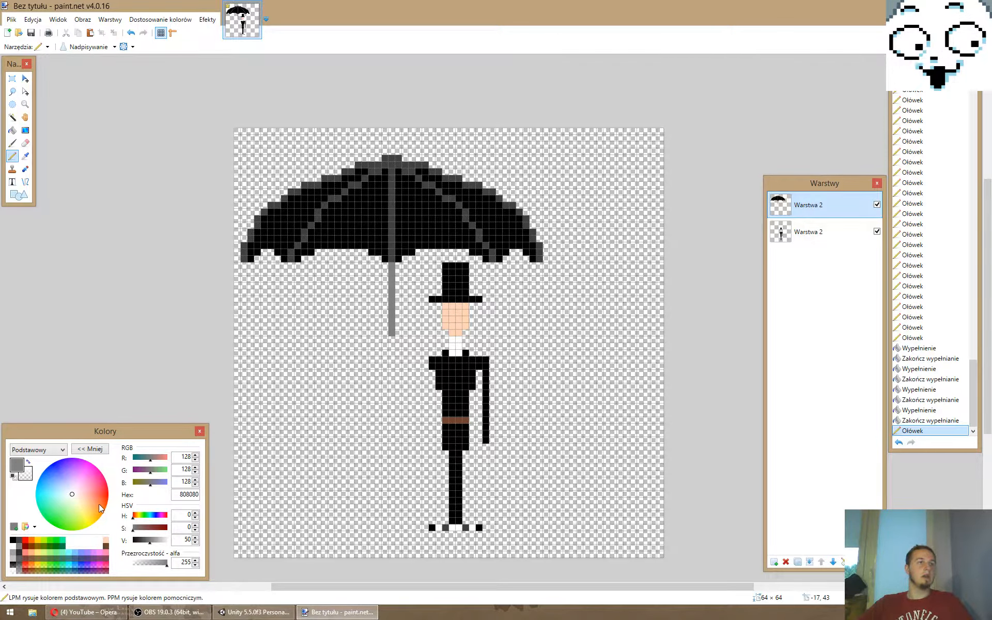
# - Mix a dark red primary colour, hex 60171D, starting from the palette's brown swatch
pyautogui.click(106, 546)
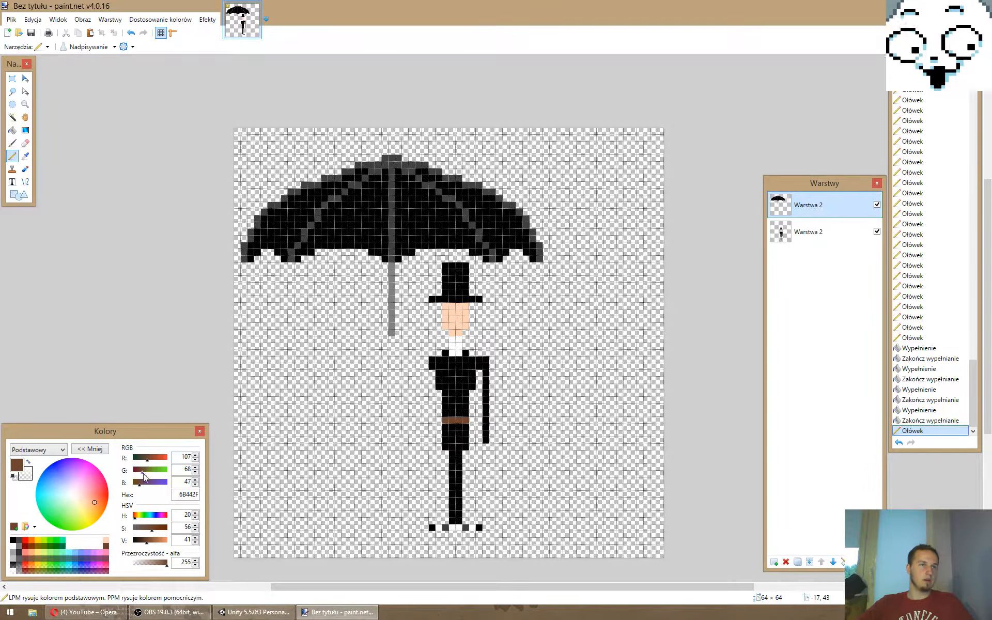
pyautogui.moveTo(143, 473); pyautogui.dragTo(135, 486)
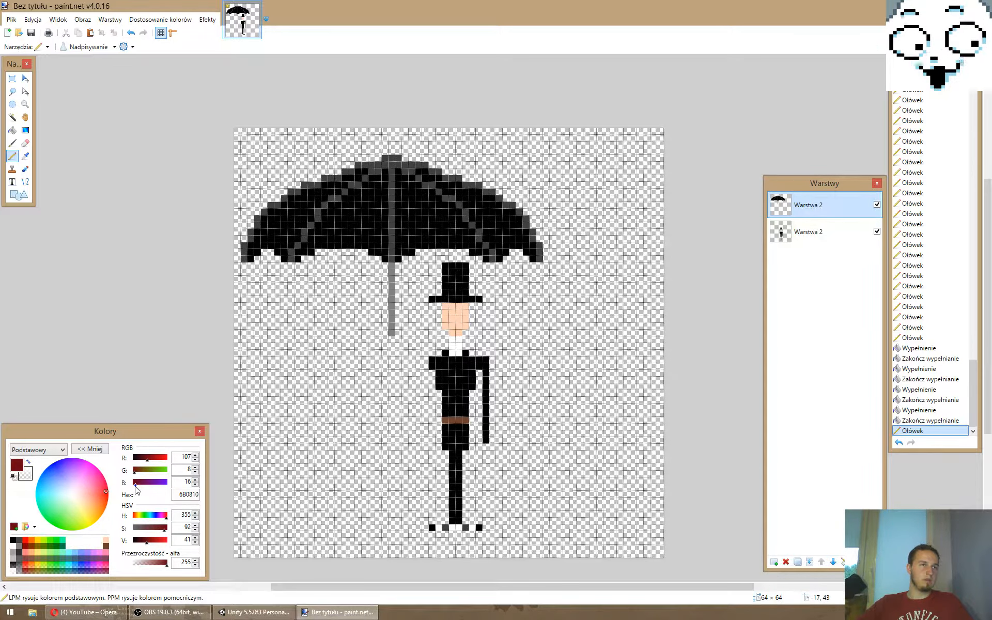
pyautogui.click(150, 461)
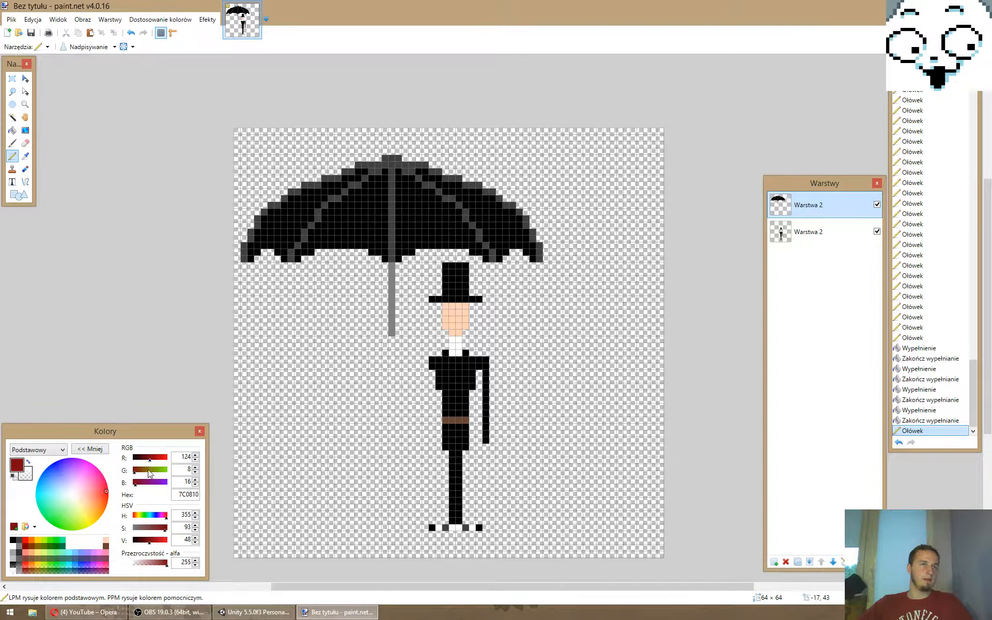
pyautogui.click(159, 528)
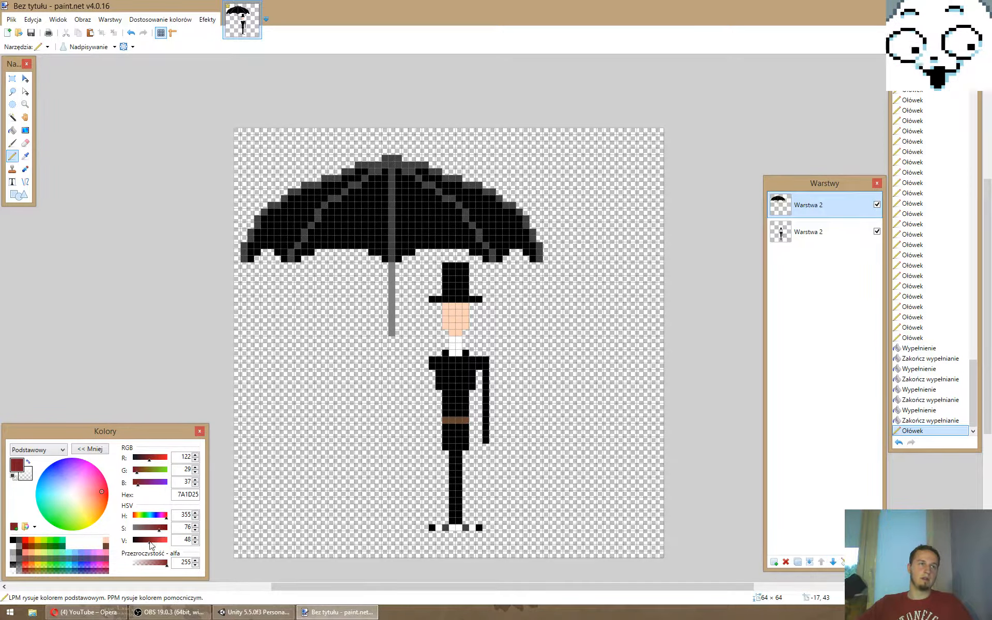
pyautogui.moveTo(150, 544); pyautogui.dragTo(146, 544)
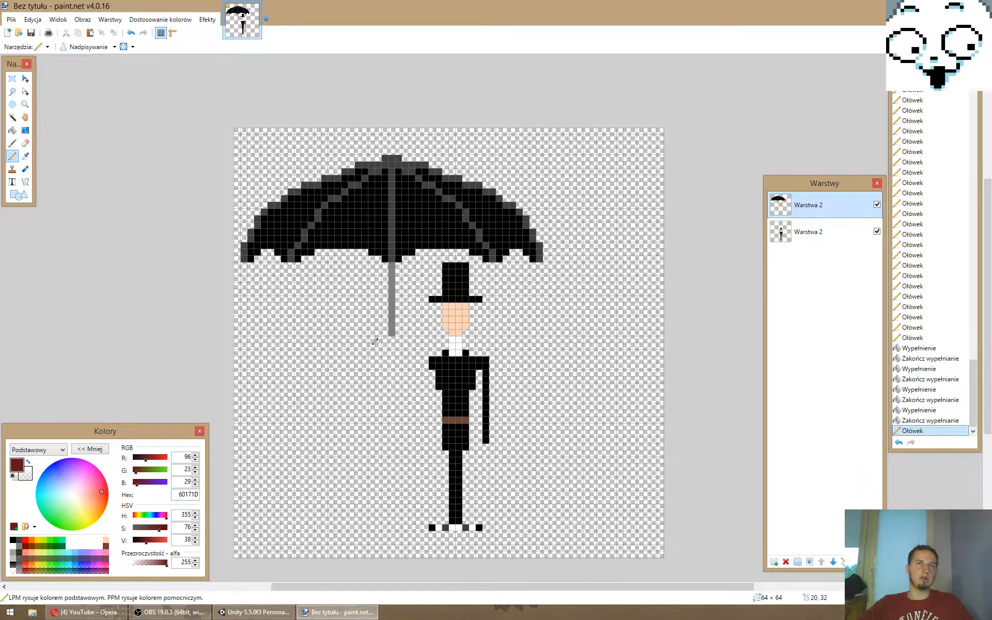
# - Try a dark red hook-shaped handle directly at the lower end of the umbrella's shaft, and erase it again
pyautogui.moveTo(391, 339); pyautogui.dragTo(393, 345)
pyautogui.click(391, 352)
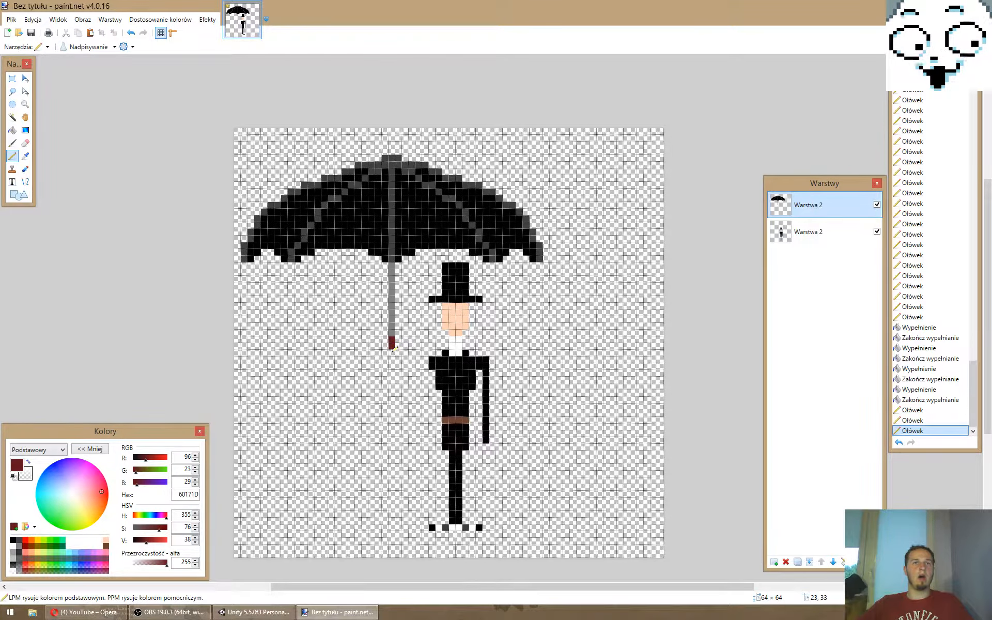
pyautogui.click(385, 353)
pyautogui.click(379, 352)
pyautogui.click(381, 350)
pyautogui.click(378, 346)
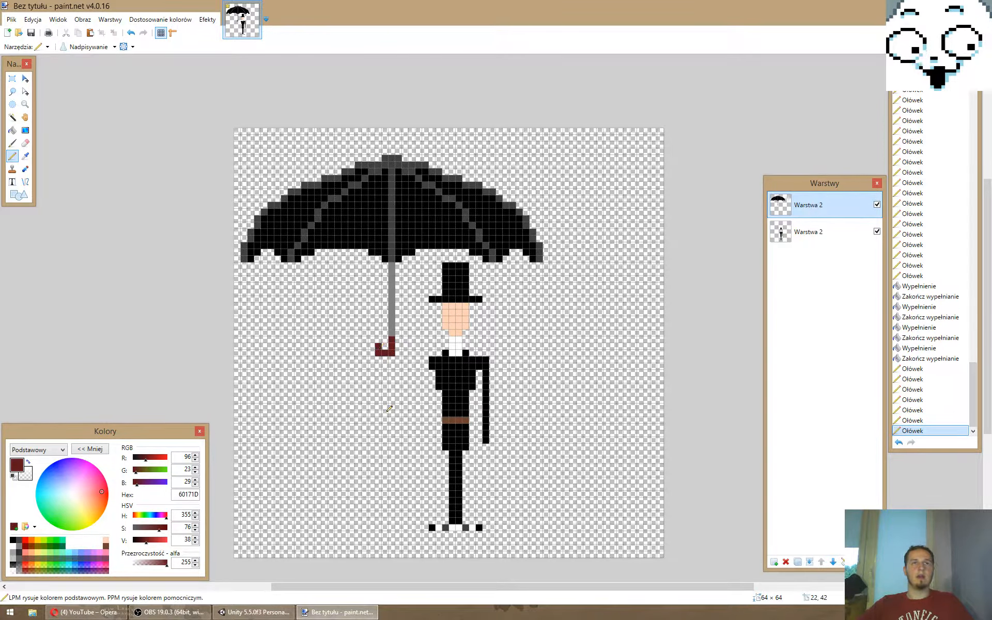
pyautogui.click(391, 333)
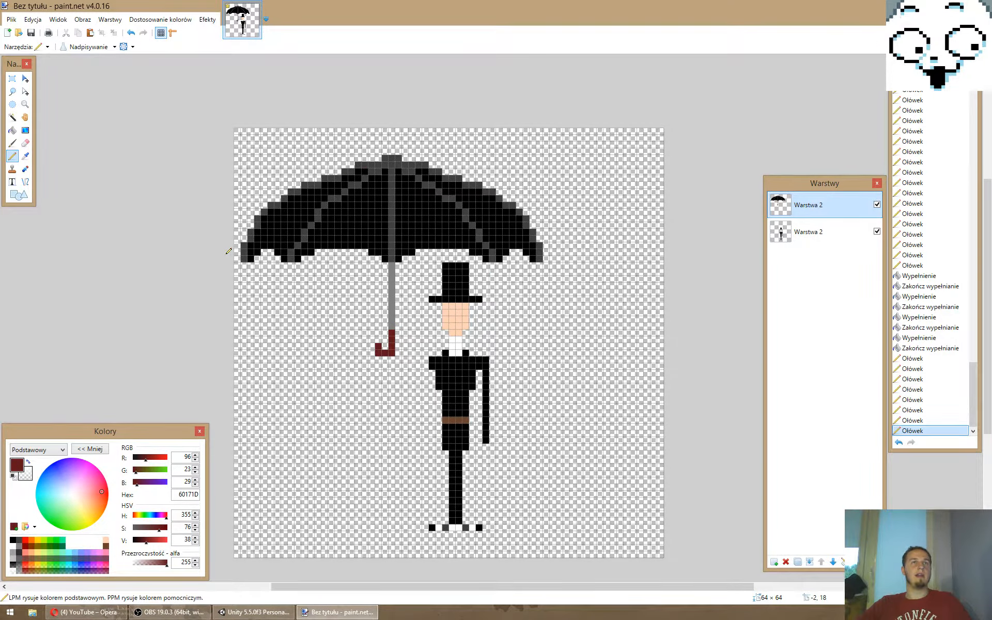
pyautogui.moveTo(392, 333); pyautogui.dragTo(379, 347, button='right')
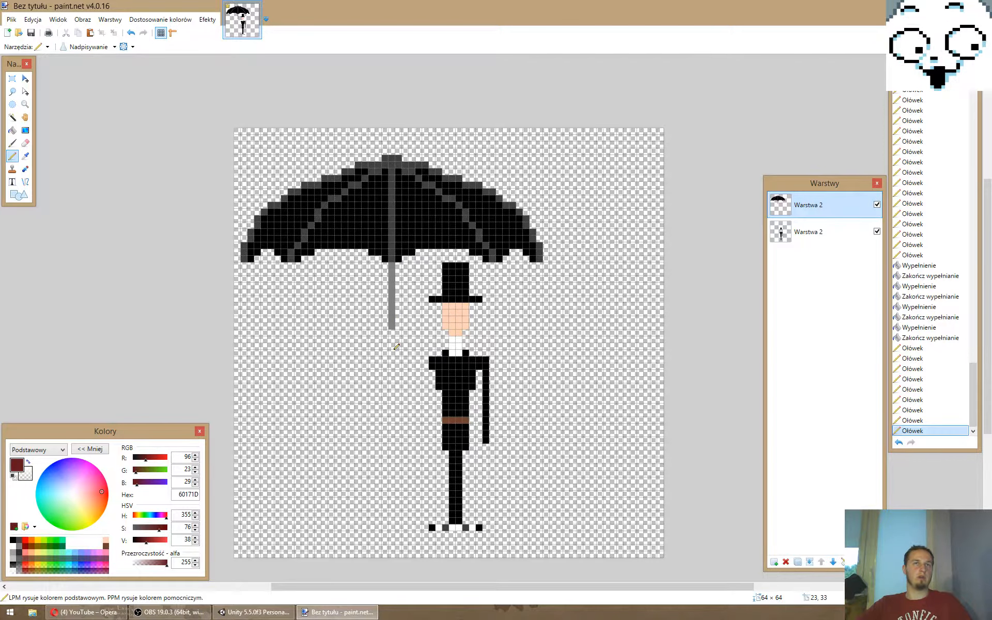
# - Redraw the dark red hook handle three pixels lower and extend the grey 808080 shaft down to meet it
pyautogui.click(391, 352)
pyautogui.moveTo(392, 353)
pyautogui.mouseDown()
pyautogui.moveTo(386, 373)
pyautogui.moveTo(379, 366)
pyautogui.mouseUp()
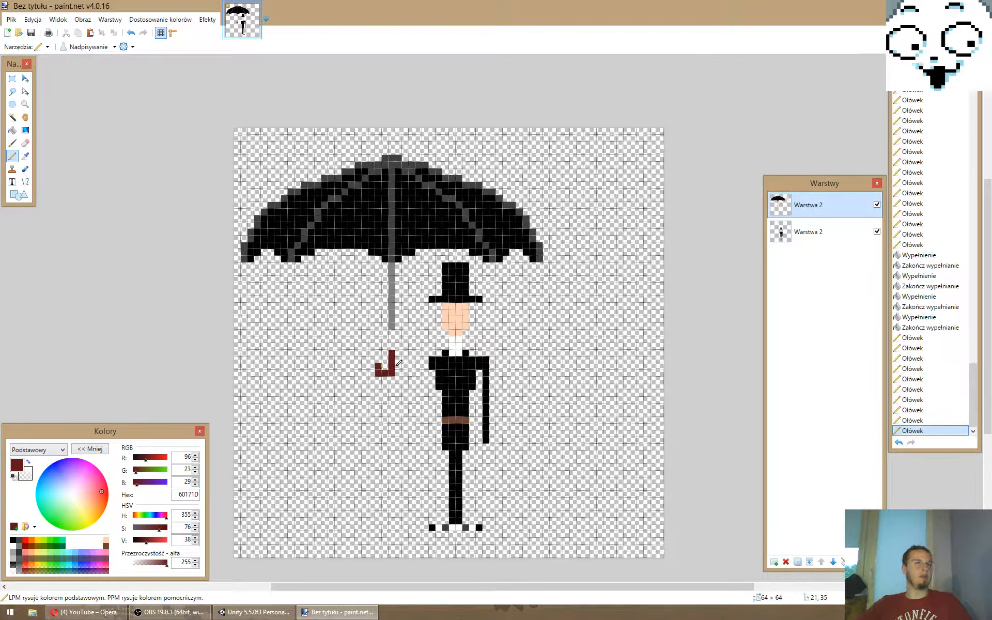
pyautogui.click(19, 548)
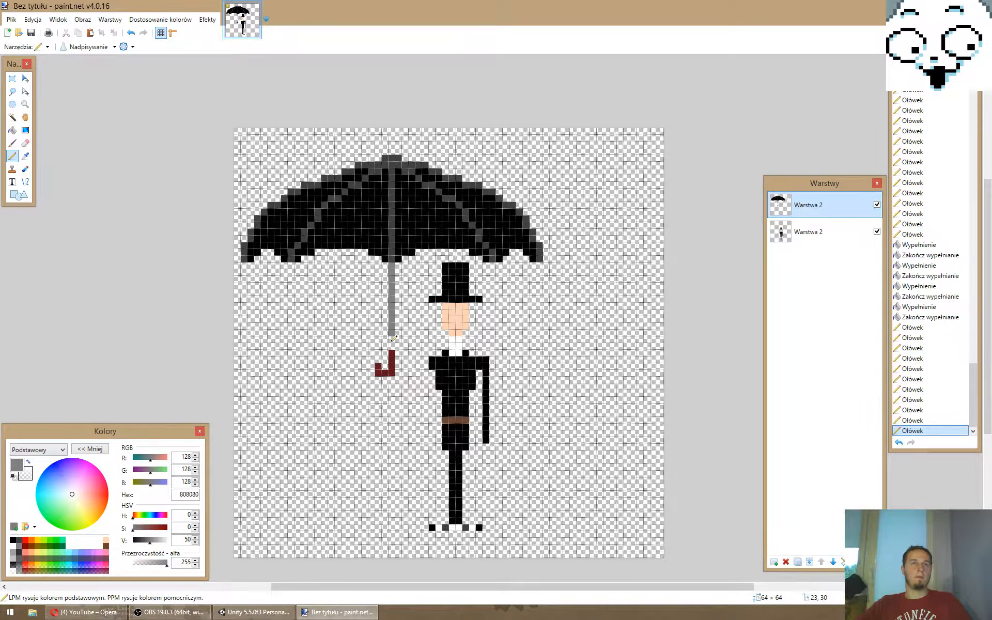
pyautogui.moveTo(392, 332); pyautogui.dragTo(391, 339)
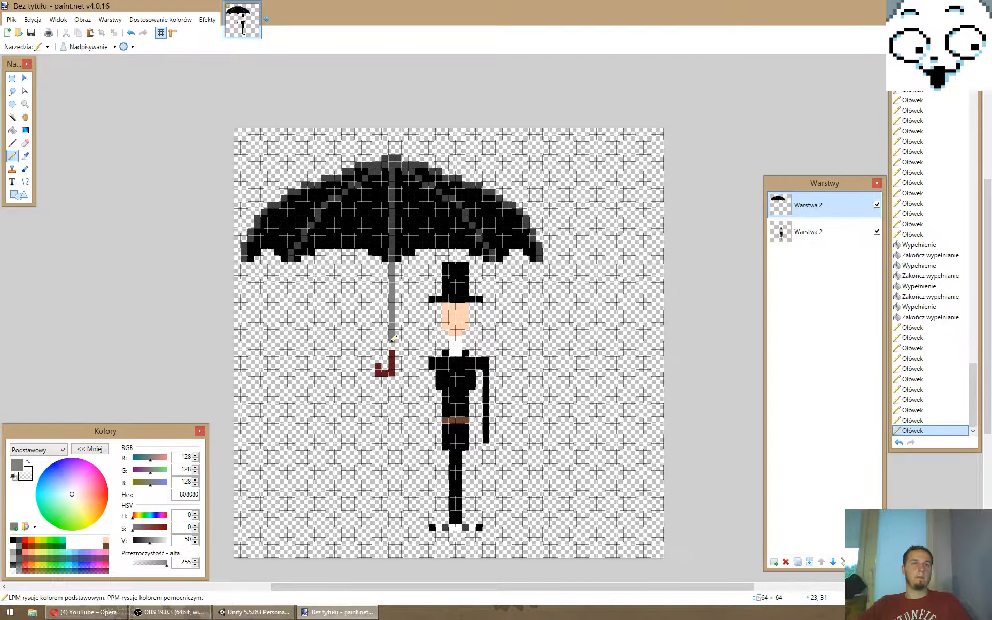
pyautogui.click(392, 346)
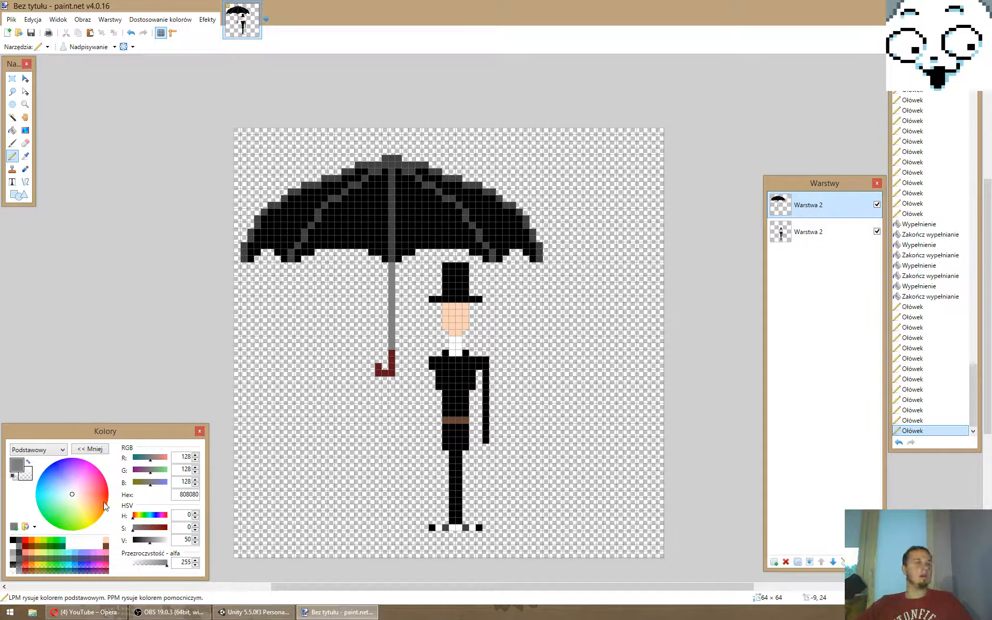
# - On the gentleman's layer, draw a bent black arm from his left-side shoulder down and up to the umbrella handle
pyautogui.click(822, 231)
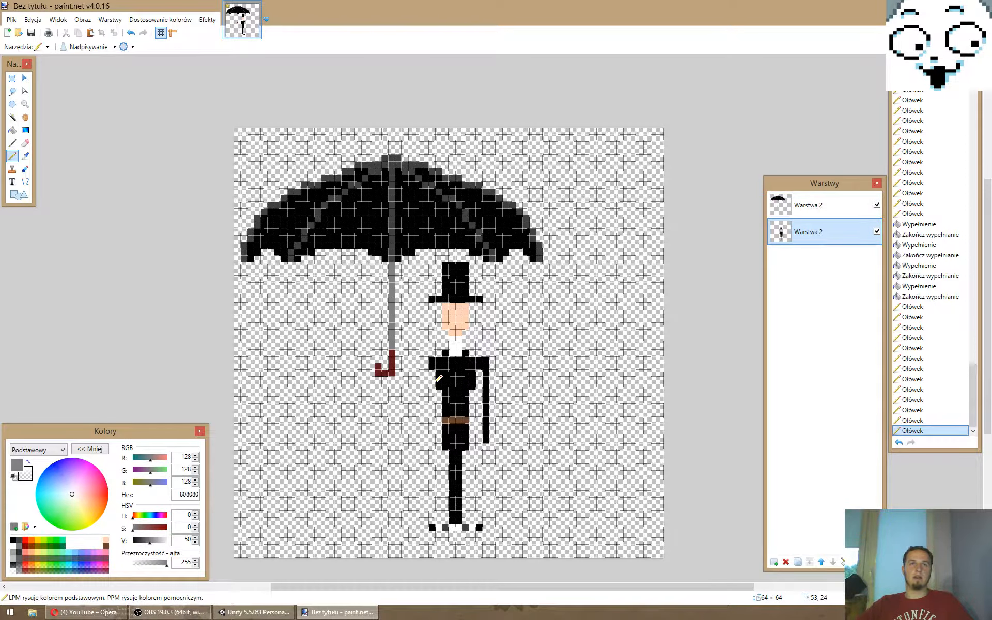
pyautogui.press('k')
pyautogui.click(438, 381)
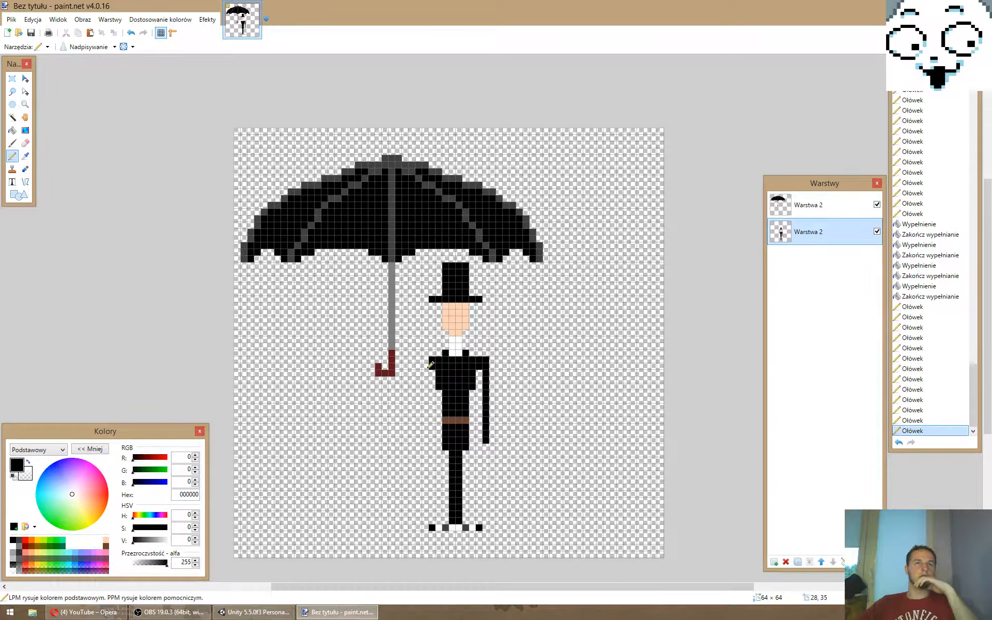
pyautogui.moveTo(430, 365); pyautogui.dragTo(422, 385)
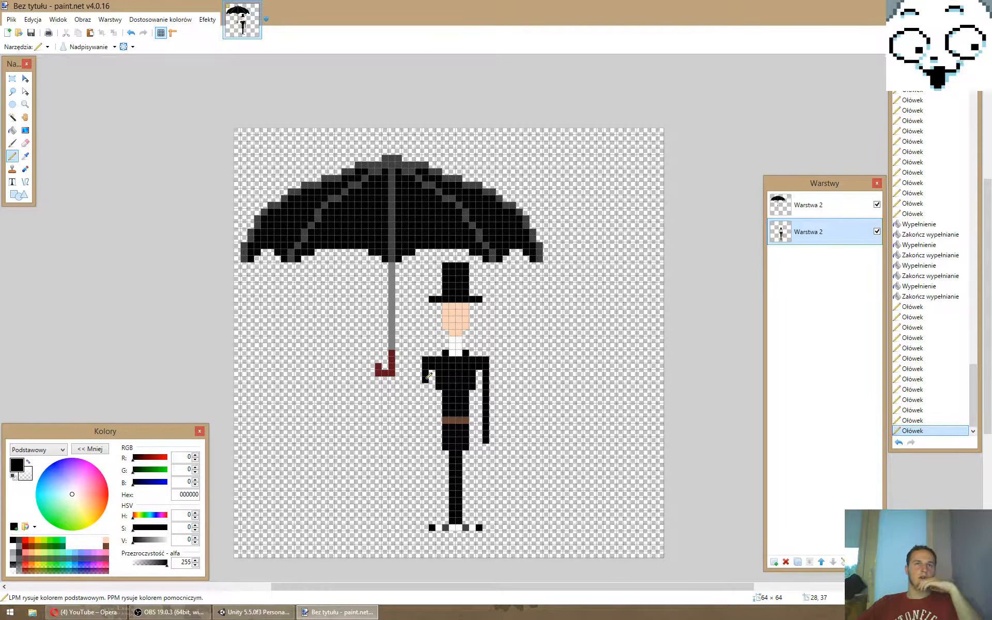
pyautogui.moveTo(422, 385); pyautogui.dragTo(404, 400)
pyautogui.click(399, 400)
pyautogui.click(399, 393)
pyautogui.click(392, 387)
pyautogui.click(392, 380)
# - Merge the umbrella layer down onto the gentleman's layer and paint the hand gripping the handle in skin colour FFD1B6
pyautogui.click(106, 540)
pyautogui.click(825, 205)
pyautogui.click(810, 562)
pyautogui.moveTo(385, 366); pyautogui.dragTo(391, 373)
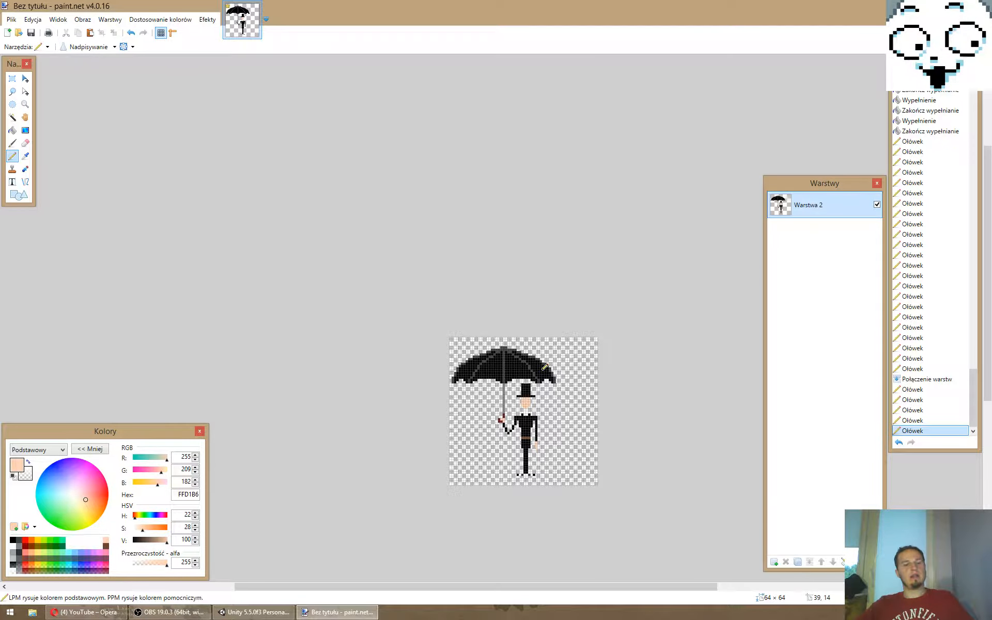
# - Start saving the image and create and open a new folder named Dodger inside the Streaming folder
pyautogui.hotkey('ctrl', 's')
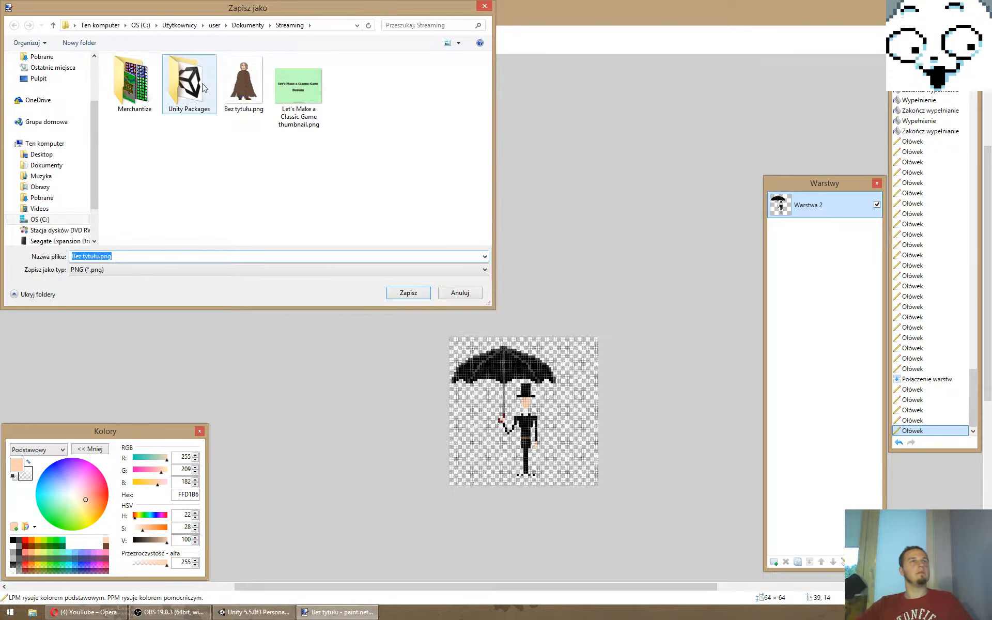
pyautogui.click(249, 179)
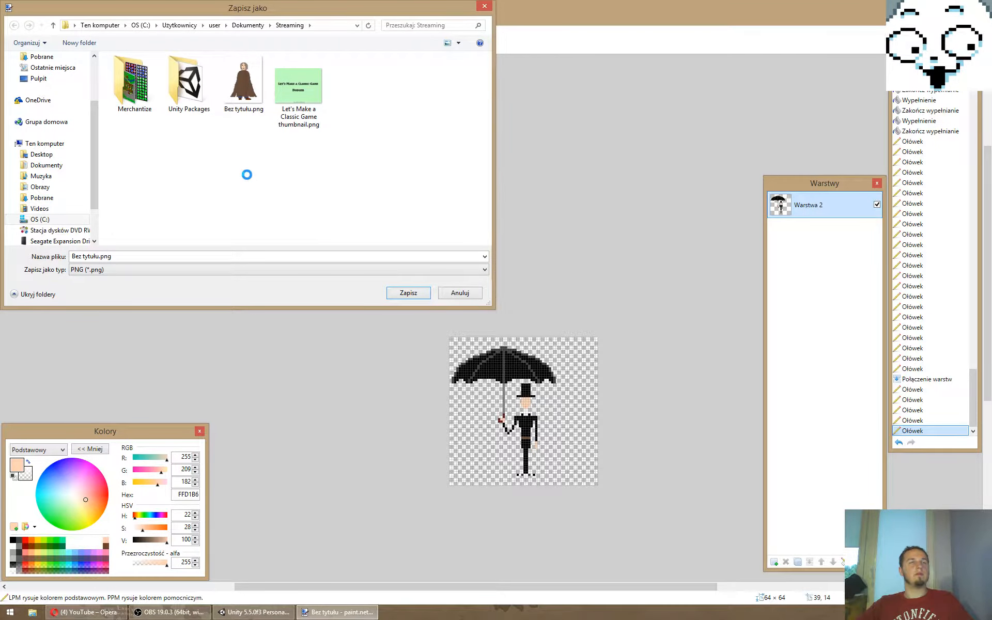
pyautogui.hotkey('ctrl', 'shift', 'n')
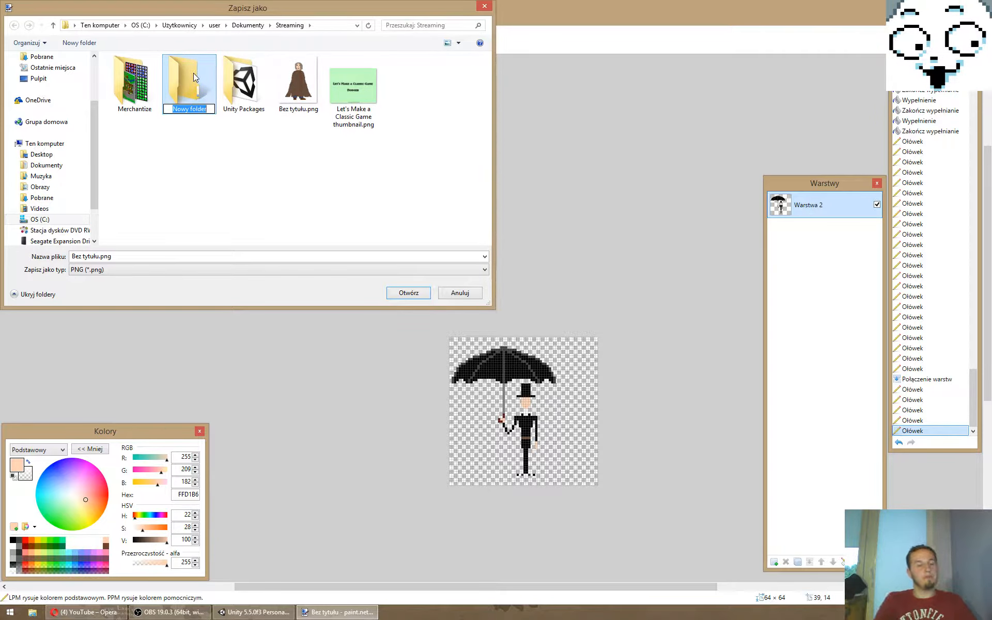
pyautogui.write('Dodger')
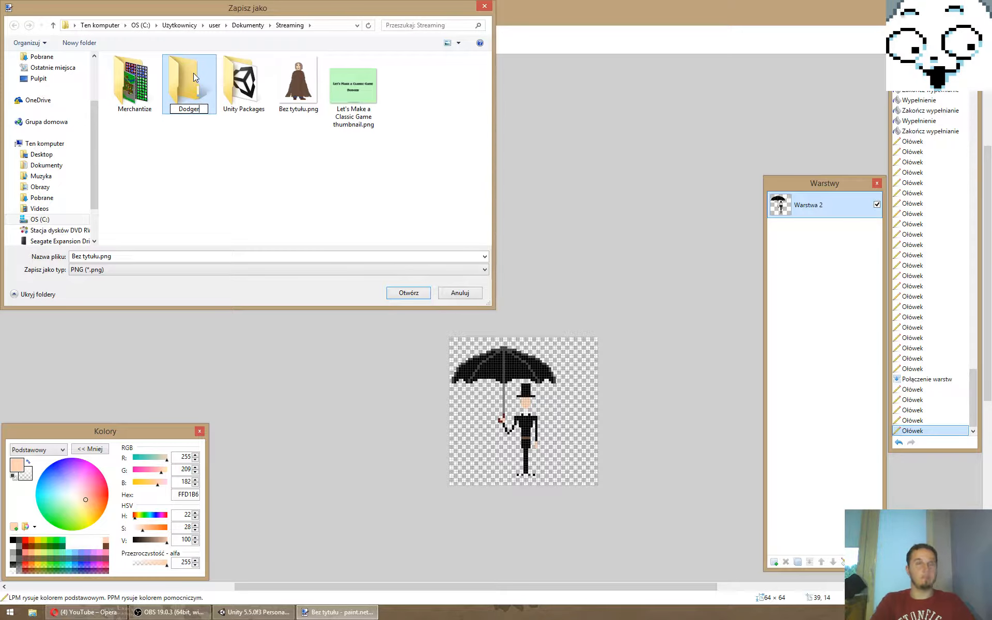
pyautogui.press('Return')
pyautogui.press('Return')
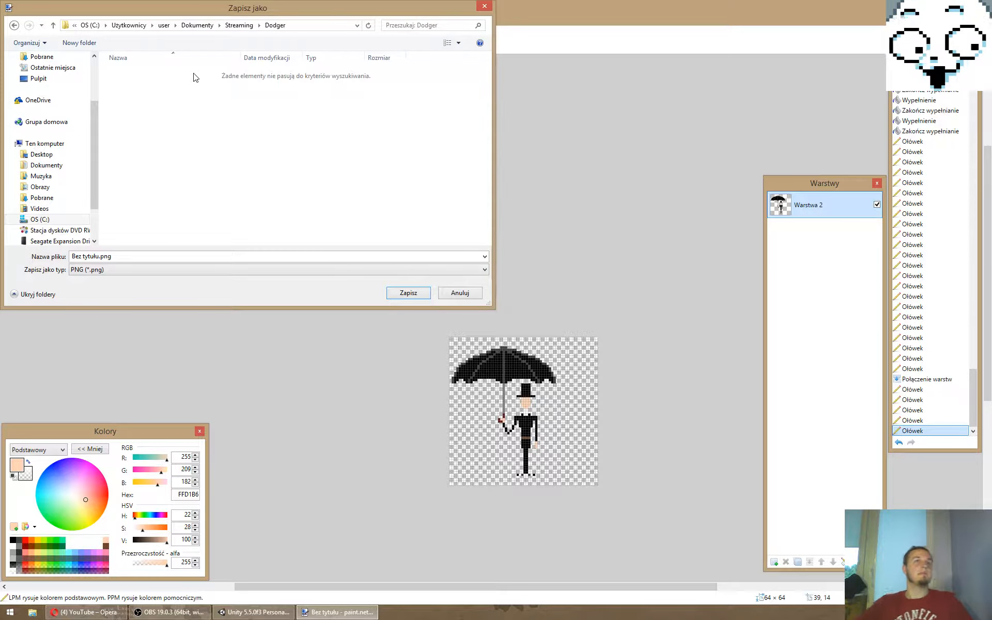
# - Save the image as a PNG named Gentleman with the default save settings
pyautogui.click(126, 259)
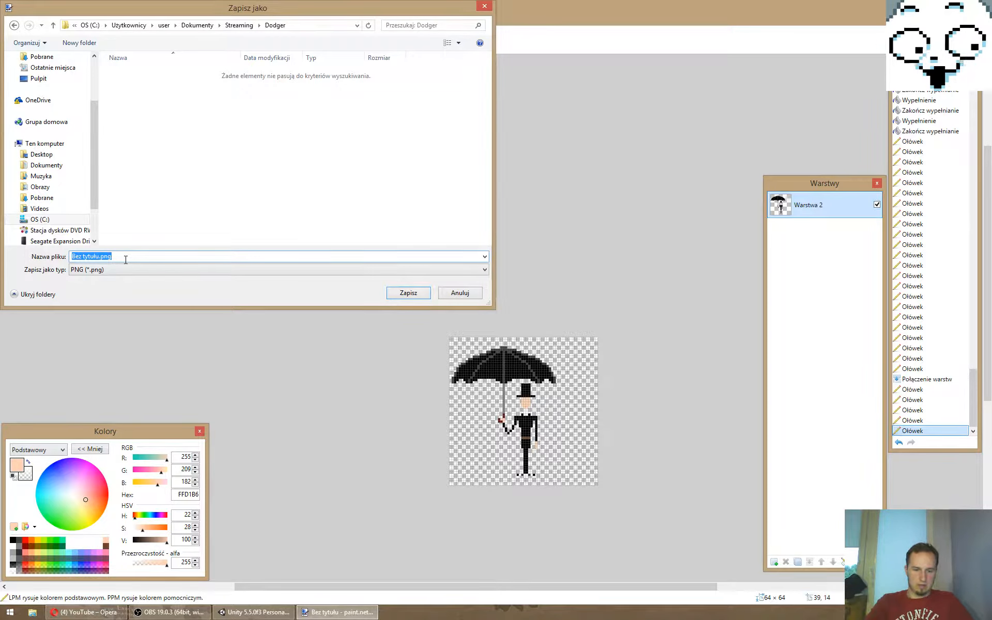
pyautogui.write('Gentleman')
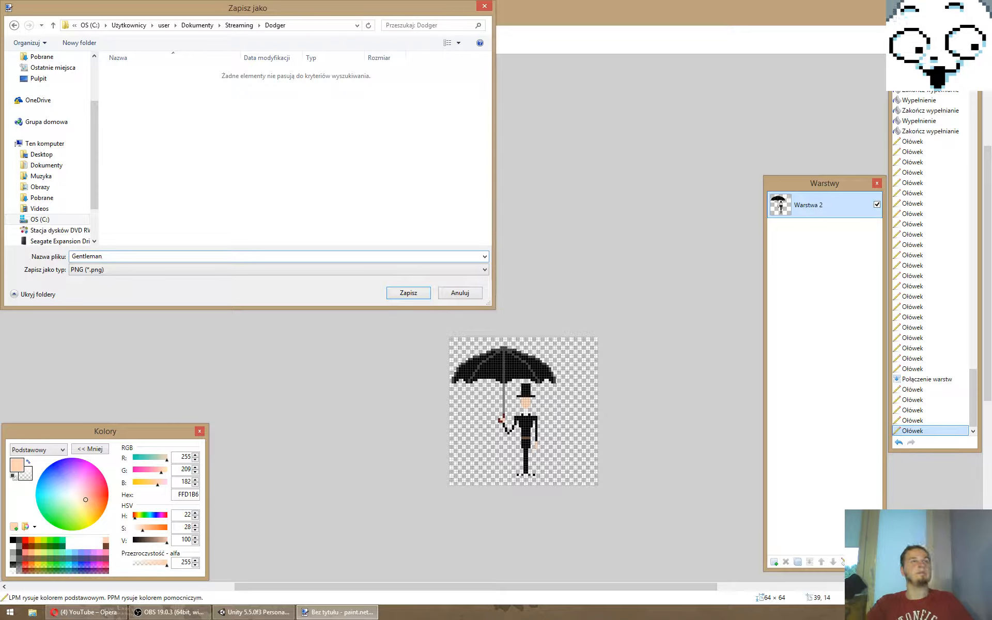
pyautogui.press('Return')
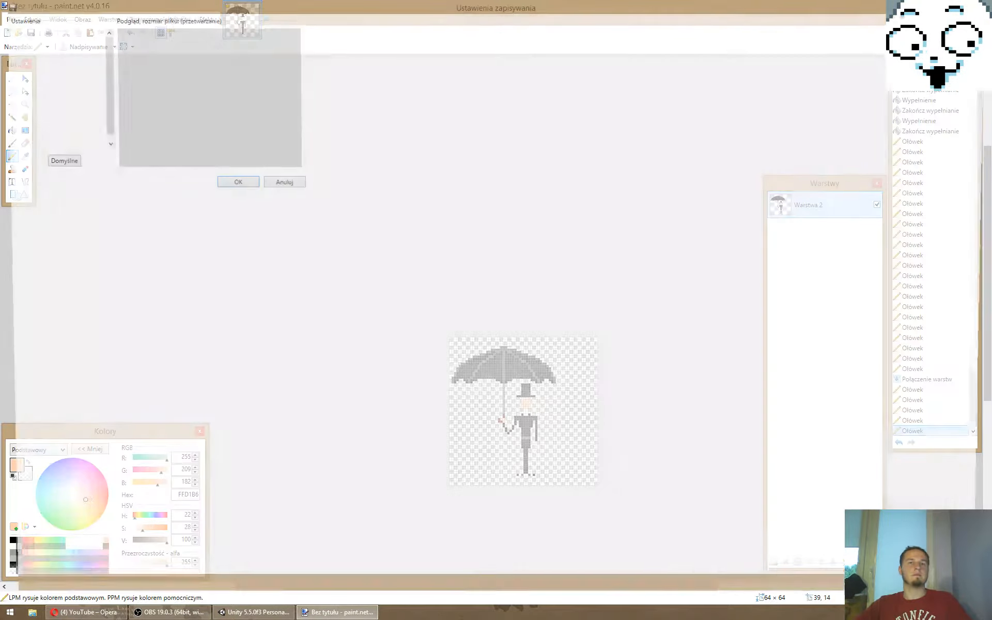
pyautogui.press('Return')
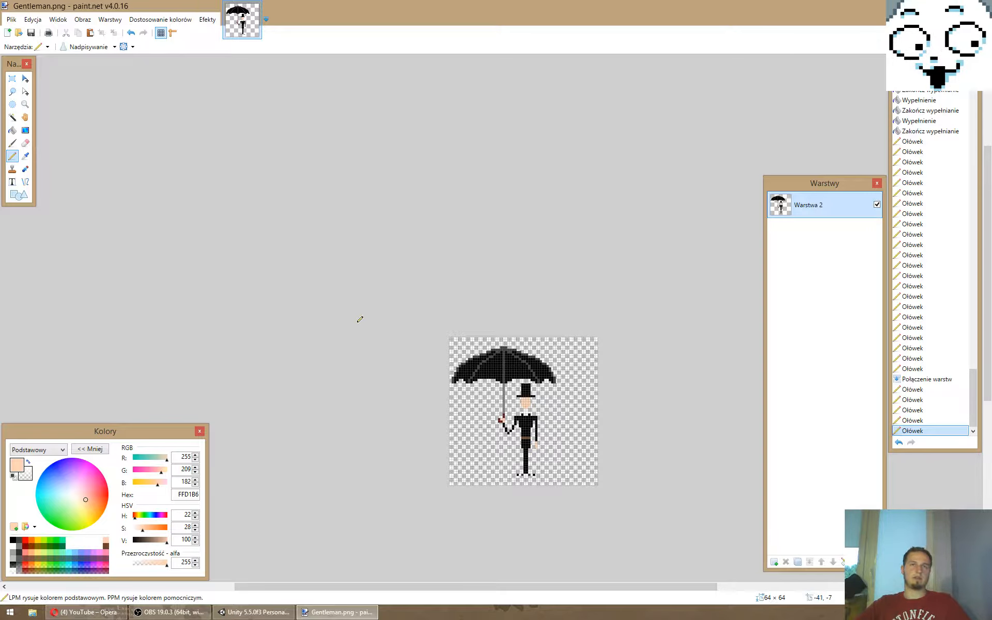
# - Undo the mistakenly added layer and create a new image 32 pixels wide and 32 pixels high
pyautogui.hotkey('ctrl', 'shift', 'n')
pyautogui.hotkey('ctrl', 'z')
pyautogui.hotkey('ctrl', 'n')
pyautogui.write('32')
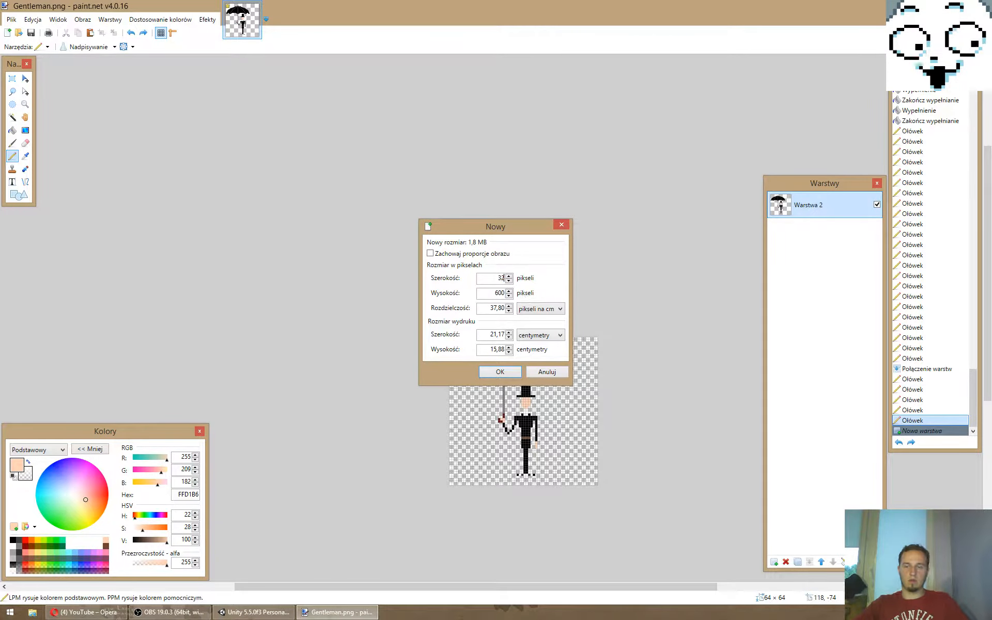
pyautogui.press('Tab')
pyautogui.write('32')
pyautogui.press('Return')
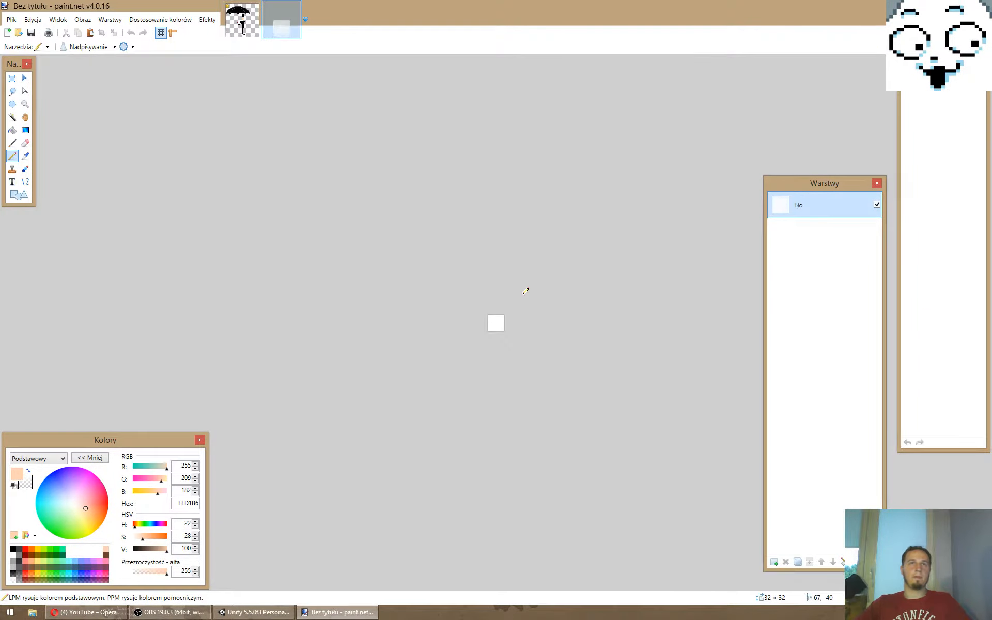
# - Add a transparent layer to the new image and delete the white background layer
pyautogui.keyDown('ctrl'); pyautogui.scroll(8, 503, 351); pyautogui.keyUp('ctrl')
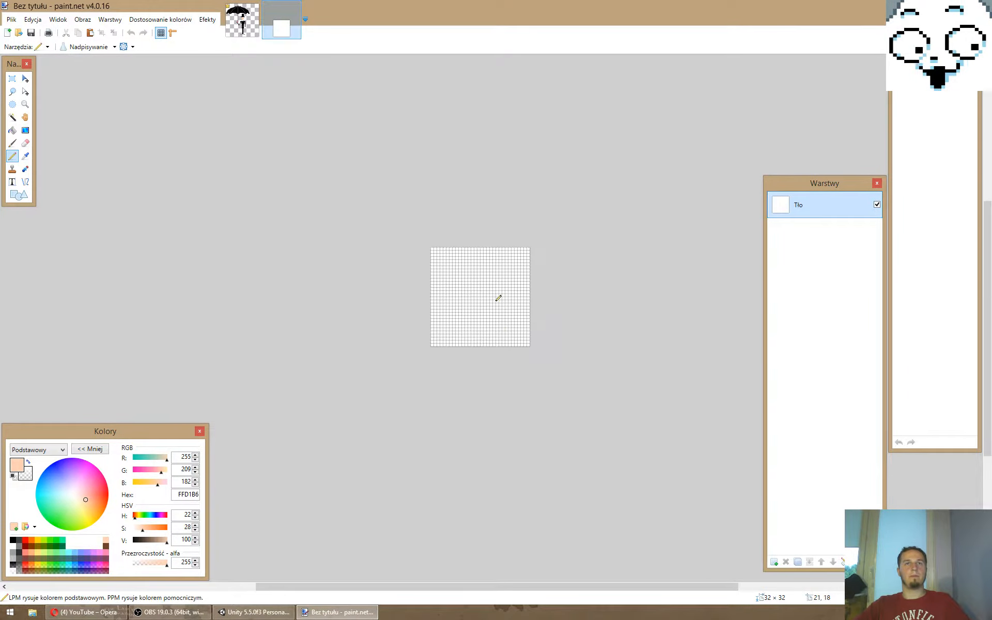
pyautogui.click(774, 562)
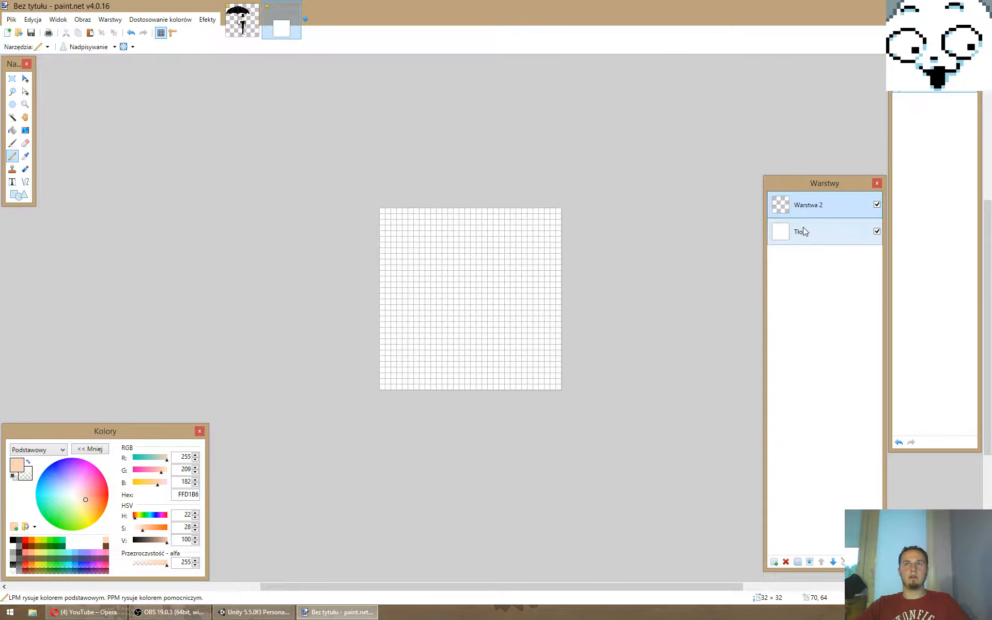
pyautogui.click(803, 229)
pyautogui.click(790, 561)
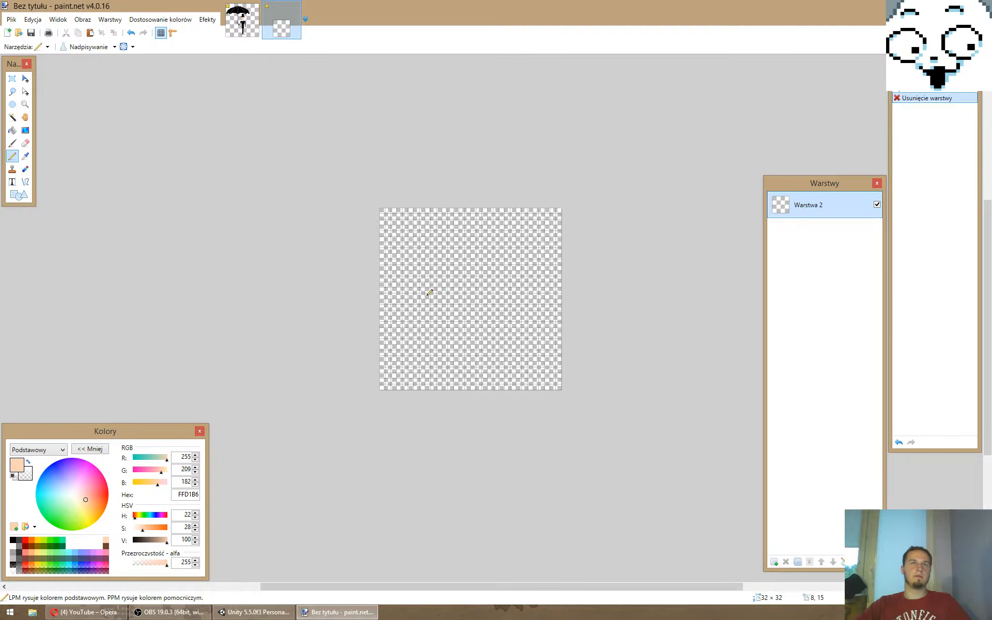
# - Draw a filled black rectangle about 21 × 4 pixels across the upper half of the canvas
pyautogui.keyDown('ctrl'); pyautogui.scroll(1, 427, 288); pyautogui.keyUp('ctrl')
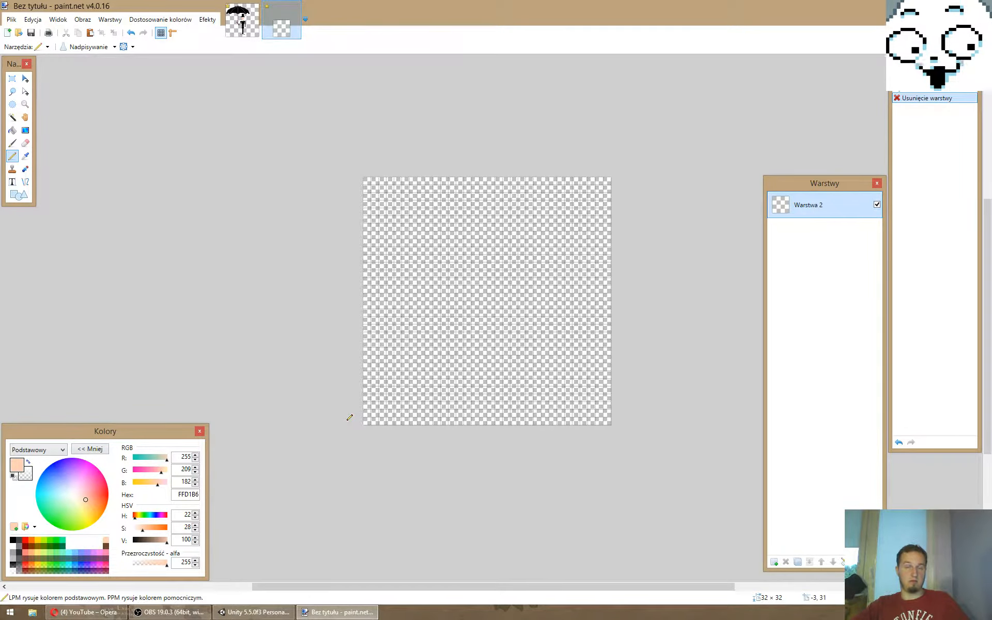
pyautogui.click(12, 540)
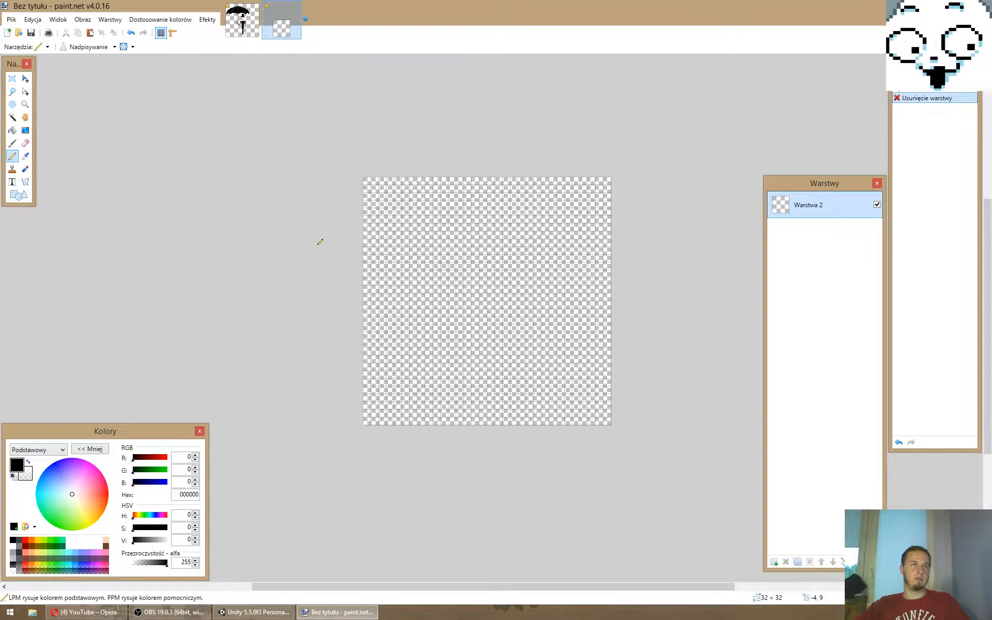
pyautogui.click(19, 195)
pyautogui.click(83, 47)
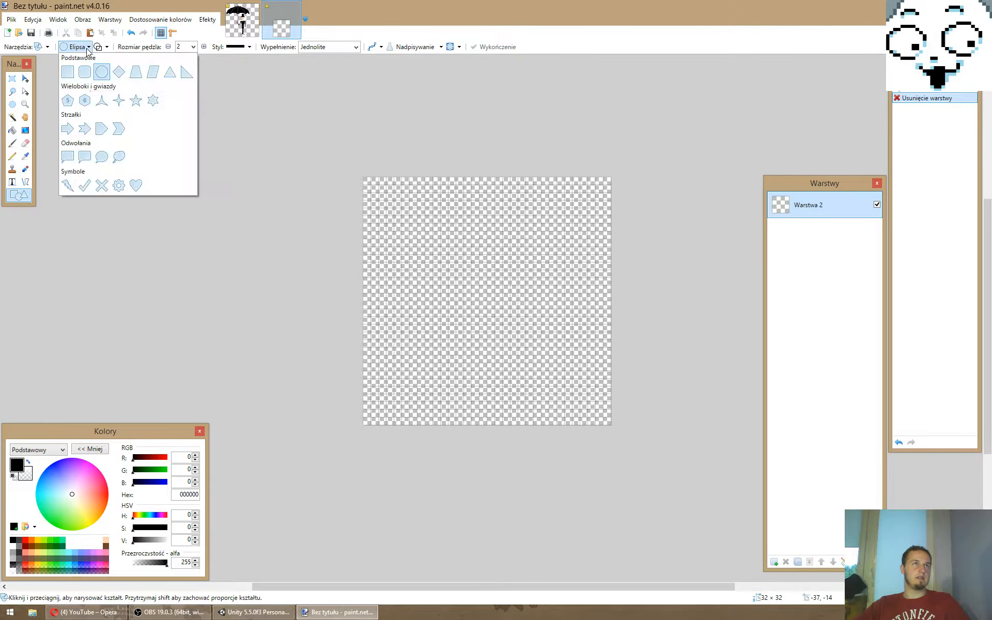
pyautogui.click(73, 71)
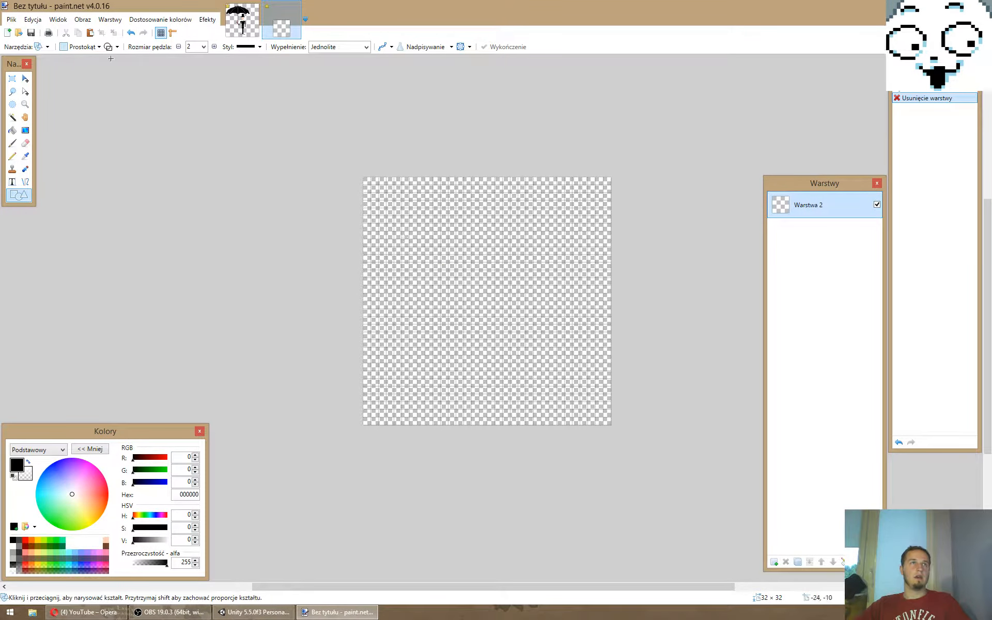
pyautogui.click(73, 47)
pyautogui.click(68, 72)
pyautogui.moveTo(403, 224)
pyautogui.mouseDown()
pyautogui.moveTo(564, 254)
pyautogui.moveTo(545, 253)
pyautogui.moveTo(541, 278)
pyautogui.mouseUp()
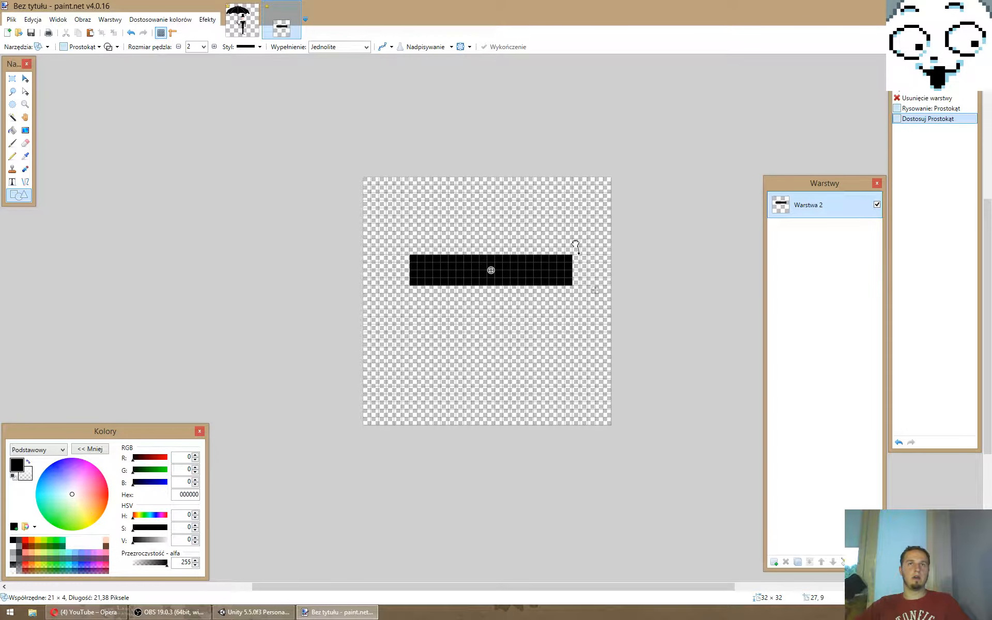
# - Rotate the black rectangle so its right end slants upward, nudge it up slightly, and finish the shape
pyautogui.moveTo(576, 244); pyautogui.dragTo(566, 223)
pyautogui.moveTo(528, 271); pyautogui.dragTo(527, 264)
pyautogui.press('p')
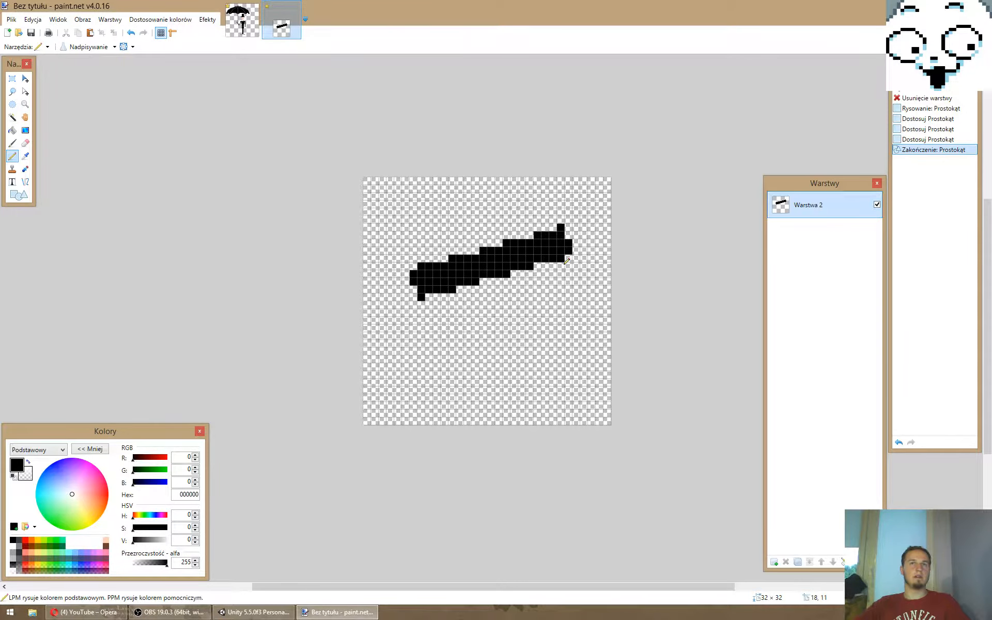
# - Draw a 2-pixel-wide black stem down from each end of the slanted beam with the Pencil
pyautogui.moveTo(567, 261); pyautogui.dragTo(568, 361)
pyautogui.moveTo(561, 279); pyautogui.dragTo(561, 359)
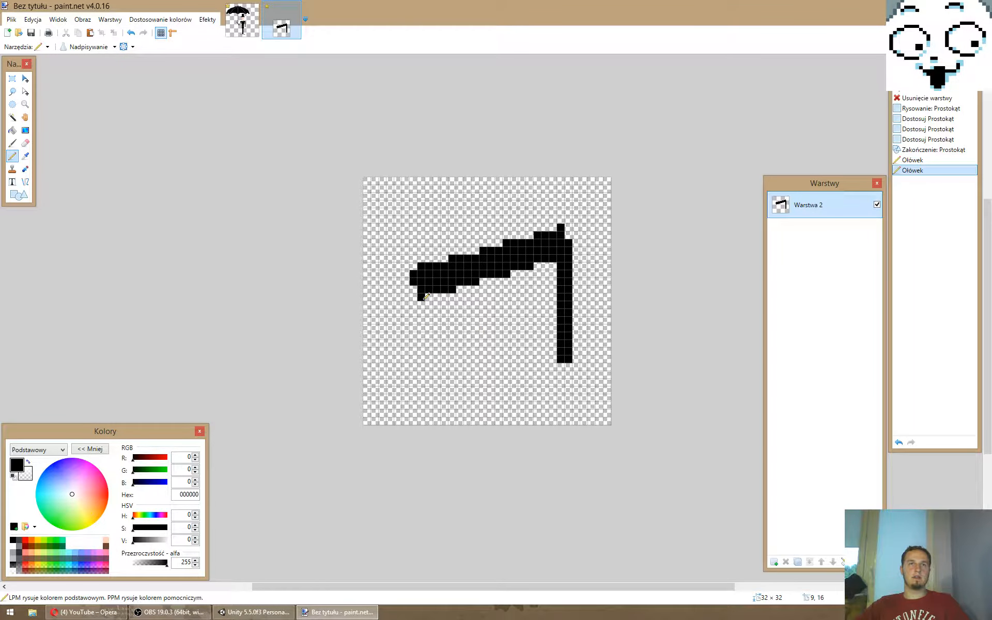
pyautogui.moveTo(414, 289); pyautogui.dragTo(414, 345)
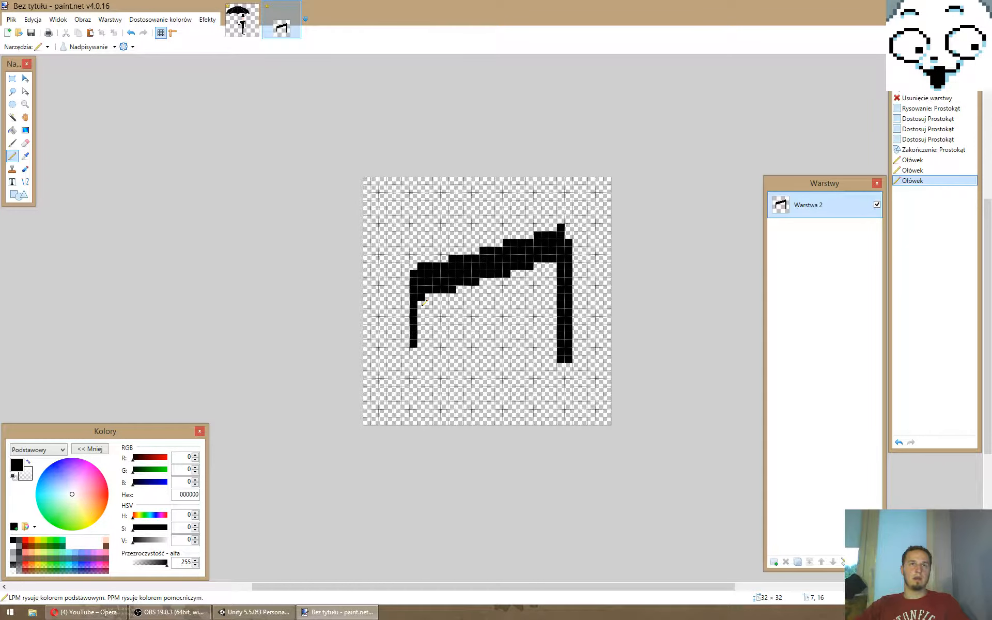
pyautogui.moveTo(424, 302); pyautogui.dragTo(421, 344)
# - Copy the 2 × 13 pixel right stem over the left stem, then move the whole drawing up 3 pixels
pyautogui.press('s')
pyautogui.moveTo(559, 266); pyautogui.dragTo(570, 358)
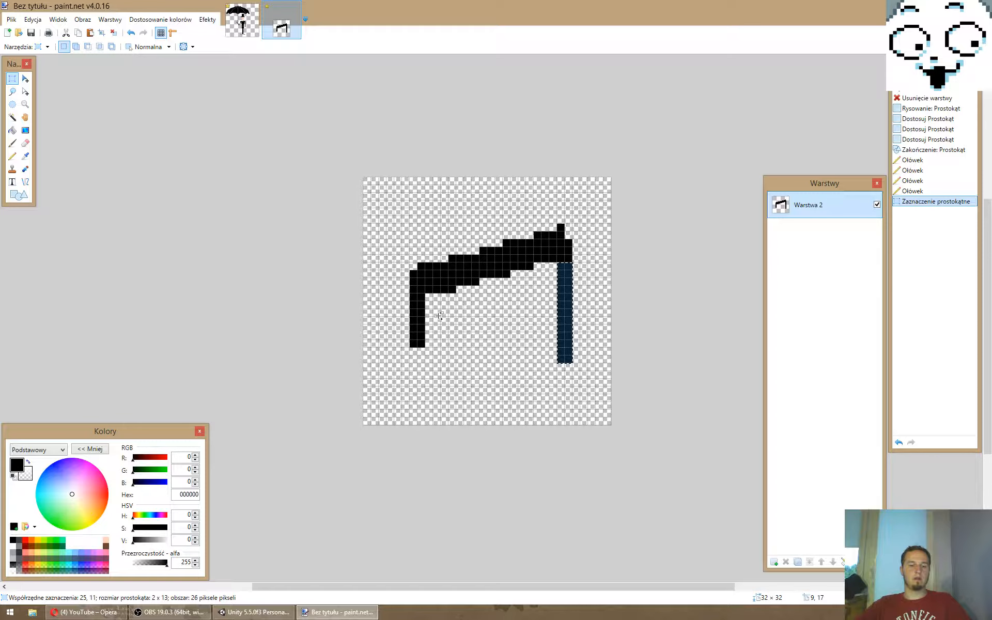
pyautogui.hotkey('ctrl', 'v')
pyautogui.moveTo(561, 305); pyautogui.dragTo(417, 335)
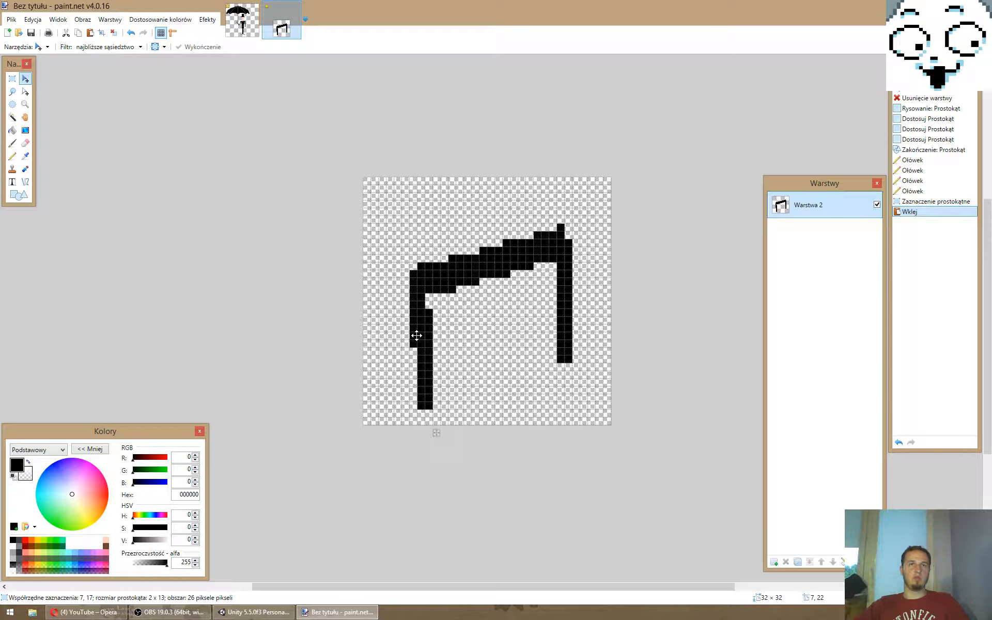
pyautogui.moveTo(416, 336); pyautogui.dragTo(409, 320)
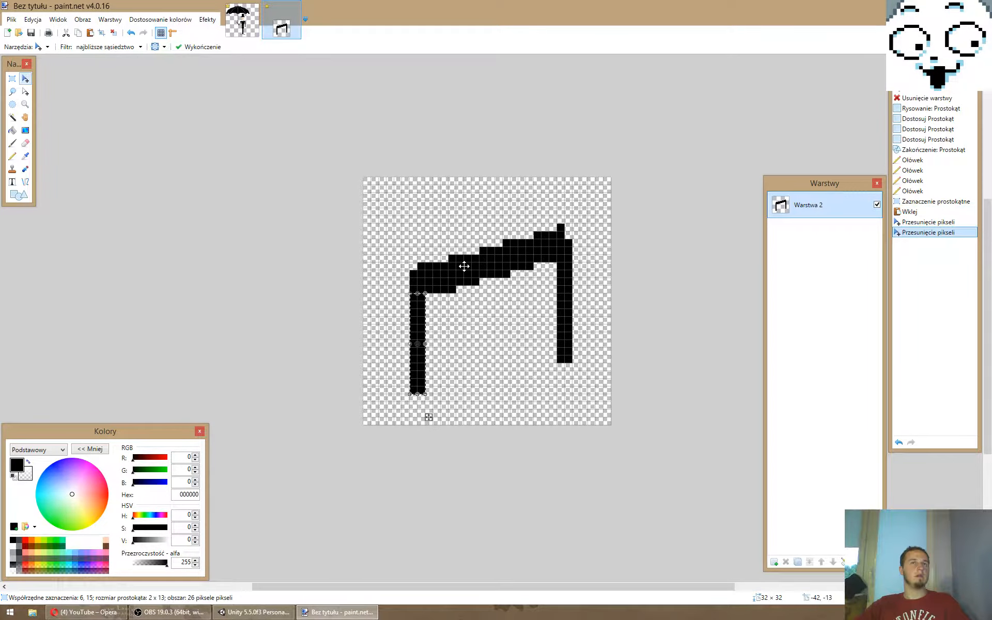
pyautogui.hotkey('ctrl', 'd')
pyautogui.moveTo(468, 249); pyautogui.dragTo(470, 221)
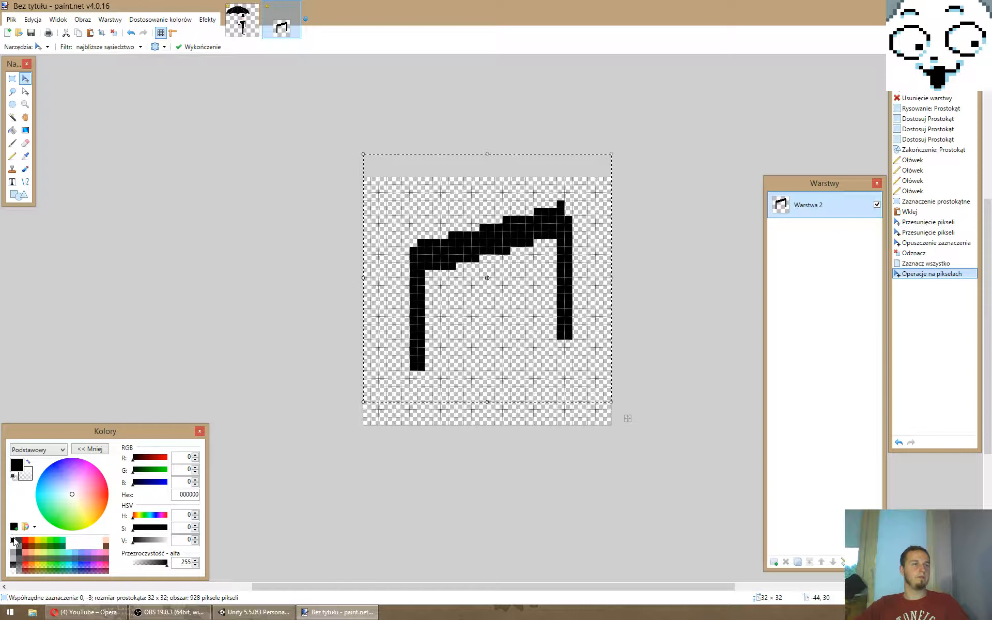
pyautogui.hotkey('ctrl', 'd')
# - Draw a 4 × 4 pixel black note head at the lower left of each stem with the Pencil
pyautogui.press('p')
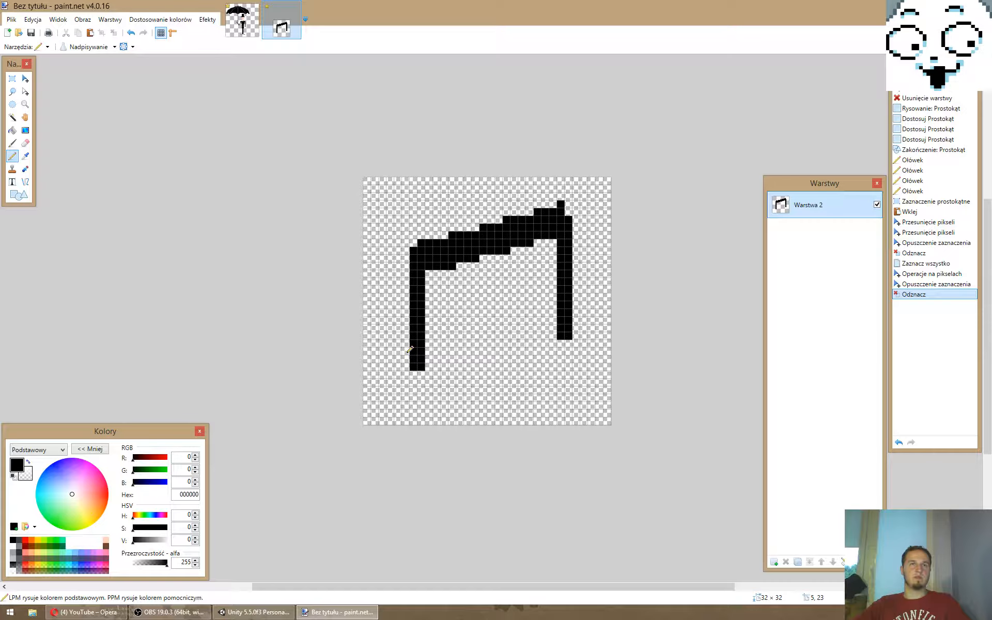
pyautogui.moveTo(406, 352); pyautogui.dragTo(407, 375)
pyautogui.moveTo(406, 375); pyautogui.dragTo(421, 374)
pyautogui.moveTo(398, 352); pyautogui.dragTo(399, 375)
pyautogui.moveTo(568, 344); pyautogui.dragTo(553, 343)
pyautogui.moveTo(553, 343); pyautogui.dragTo(553, 320)
pyautogui.moveTo(546, 321); pyautogui.dragTo(546, 336)
pyautogui.click(546, 344)
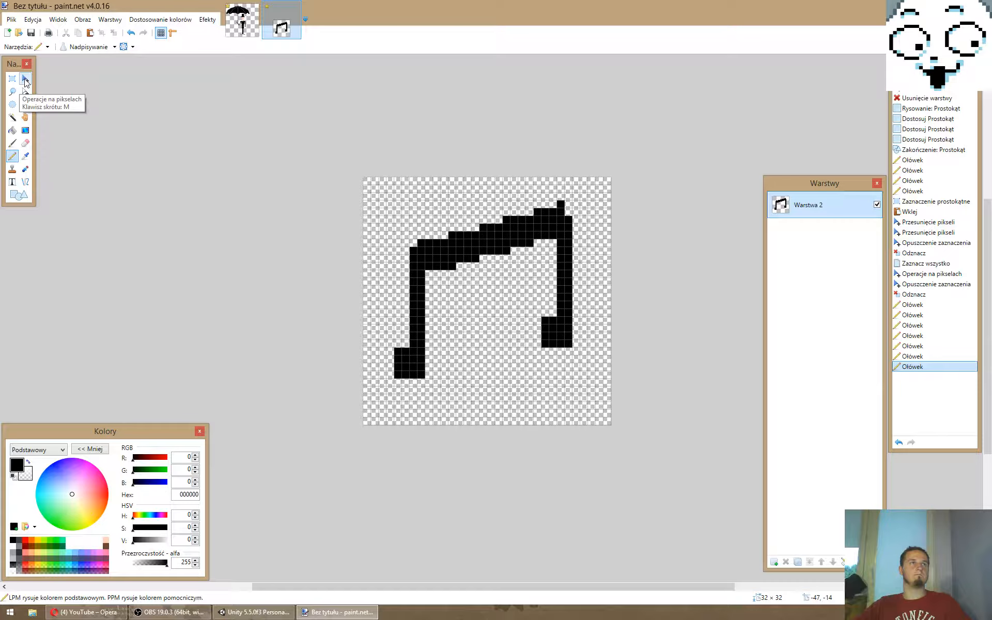
# - Scale the whole note narrower horizontally and widen both note heads back to 4 pixels
pyautogui.click(25, 79)
pyautogui.hotkey('ctrl', 'a')
pyautogui.moveTo(611, 301); pyautogui.dragTo(527, 303)
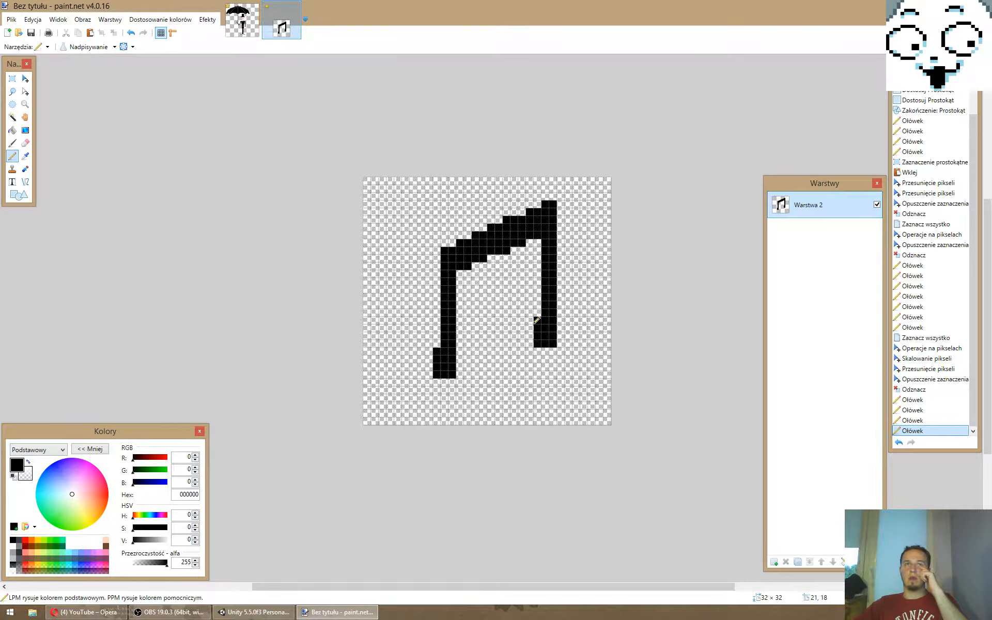
pyautogui.moveTo(533, 323); pyautogui.dragTo(532, 344)
pyautogui.moveTo(429, 352); pyautogui.dragTo(430, 375)
# - Save the image as a PNG named Note with the default save settings
pyautogui.hotkey('ctrl', 's')
pyautogui.write('Note')
pyautogui.press('Return')
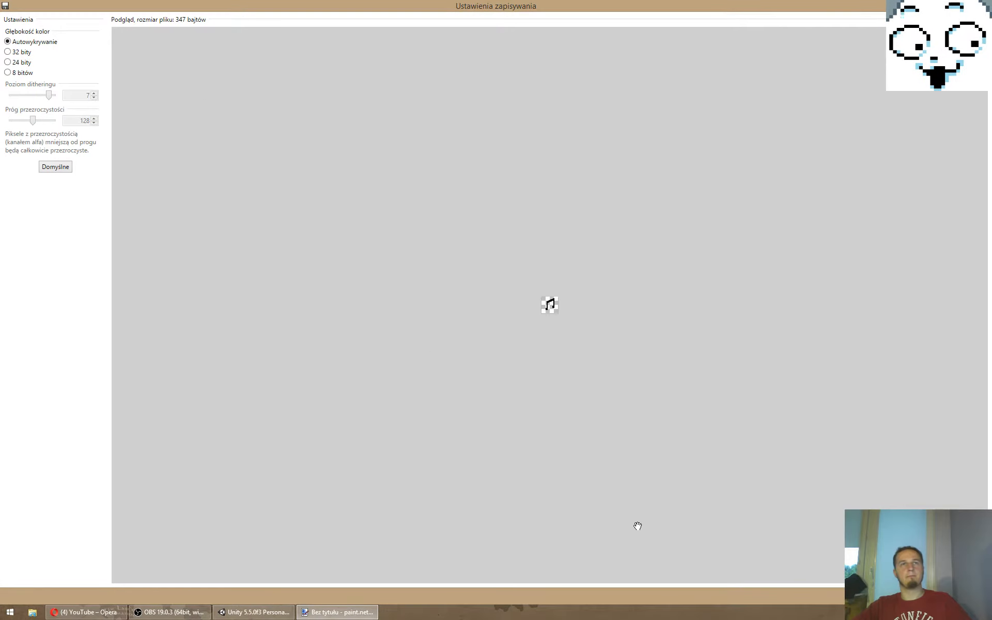
pyautogui.press('Return')
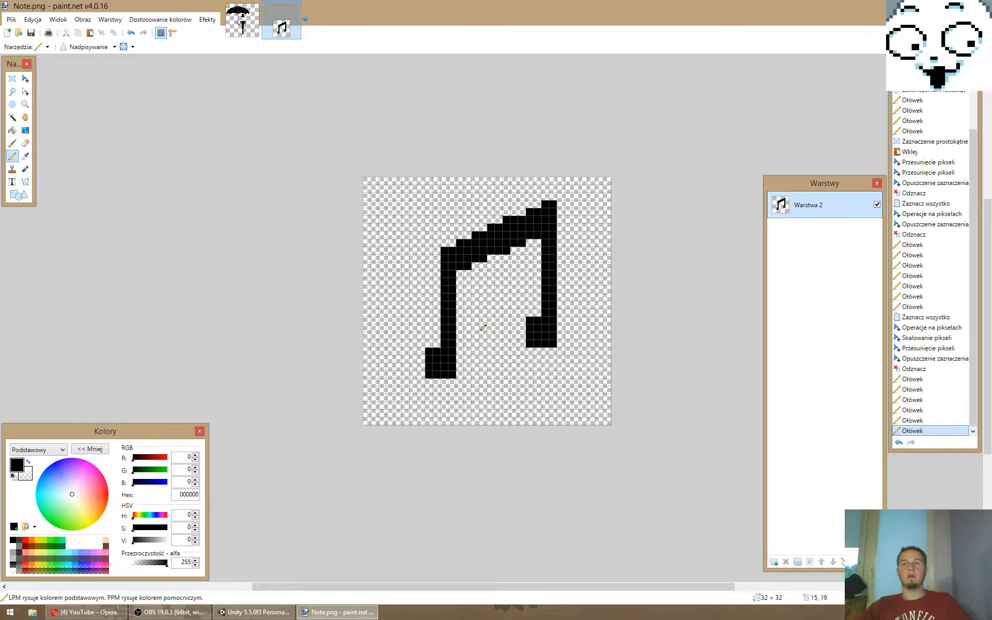
# - Make the left stem wavy by adding black pixels on alternating sides and erasing the pixels opposite them
pyautogui.click(461, 335)
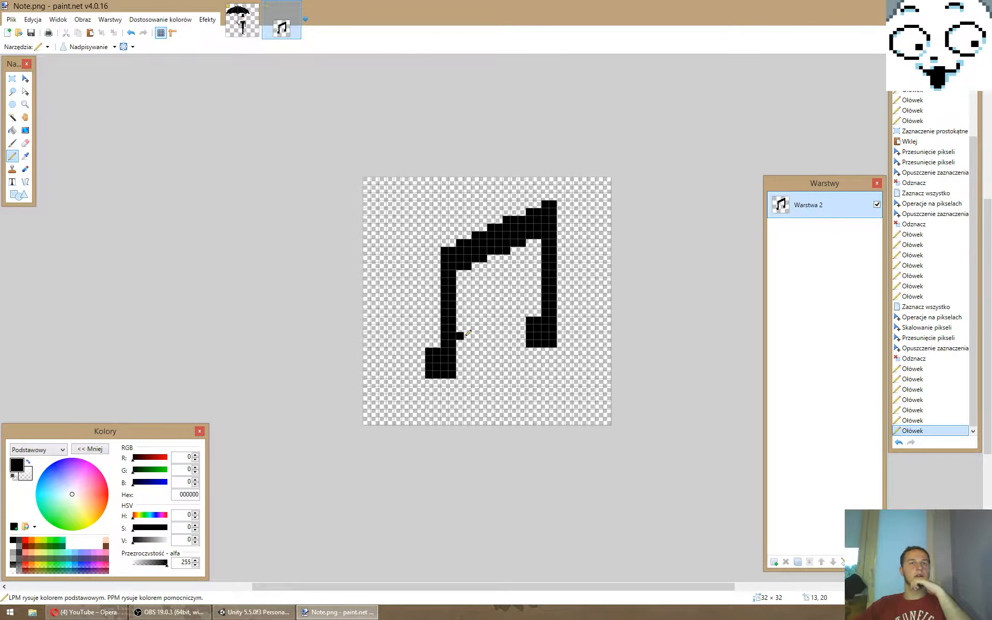
pyautogui.rightClick(446, 336)
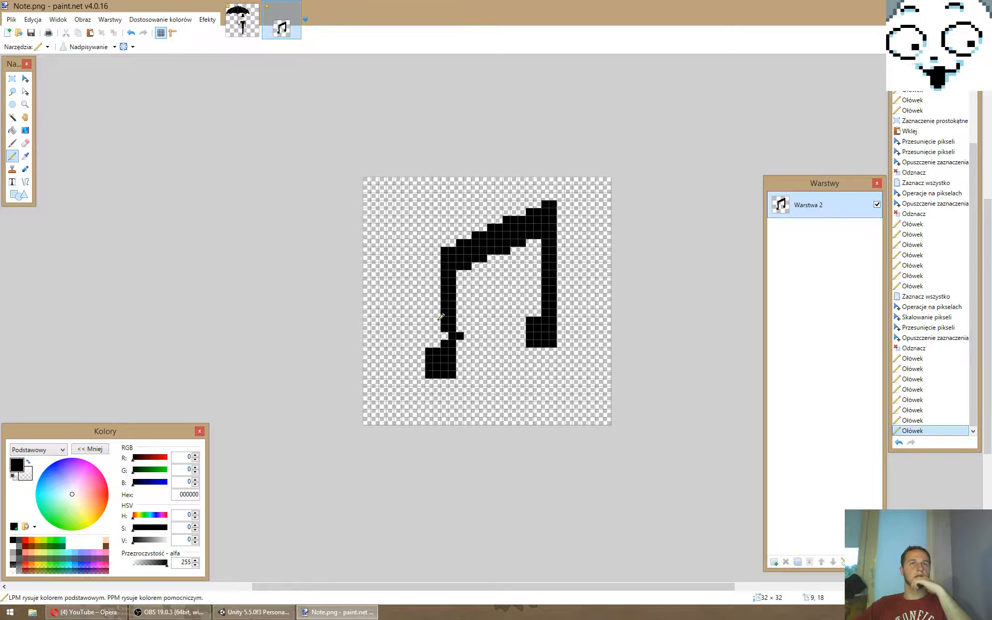
pyautogui.click(438, 320)
pyautogui.rightClick(453, 319)
pyautogui.click(456, 305)
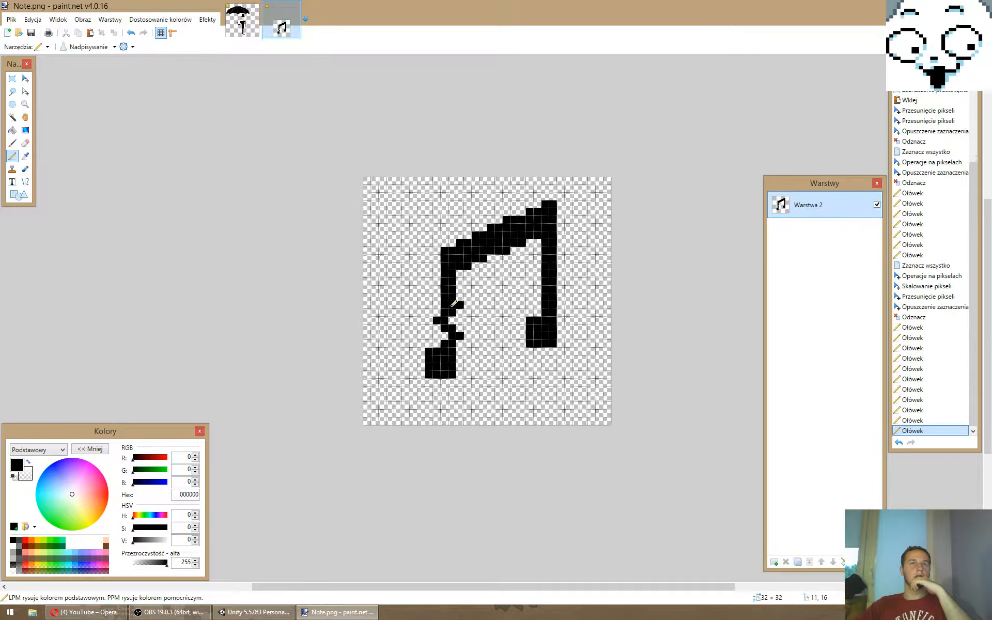
pyautogui.rightClick(444, 305)
pyautogui.click(436, 289)
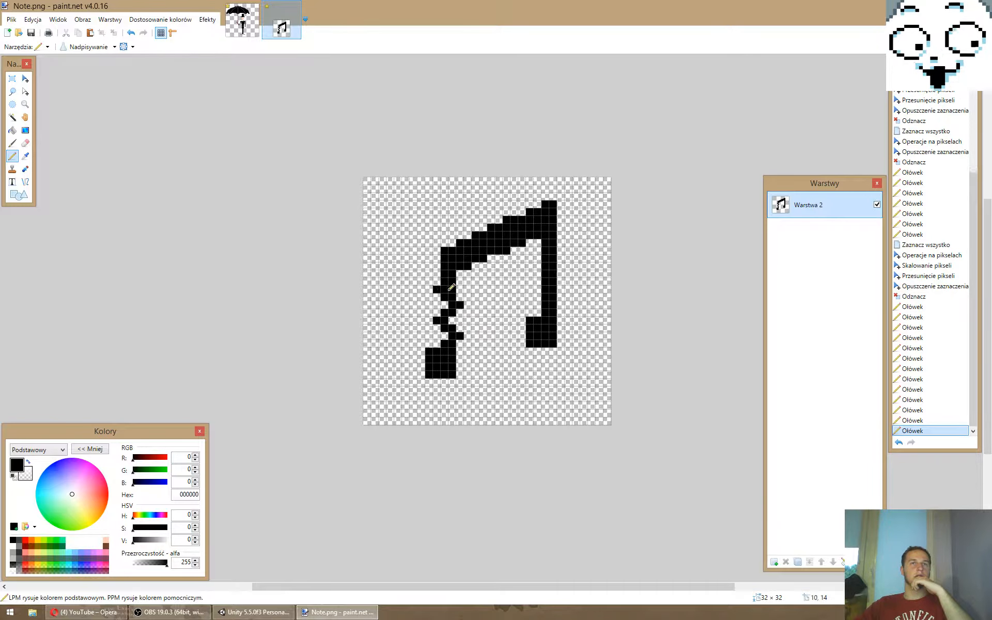
pyautogui.rightClick(452, 290)
pyautogui.click(460, 274)
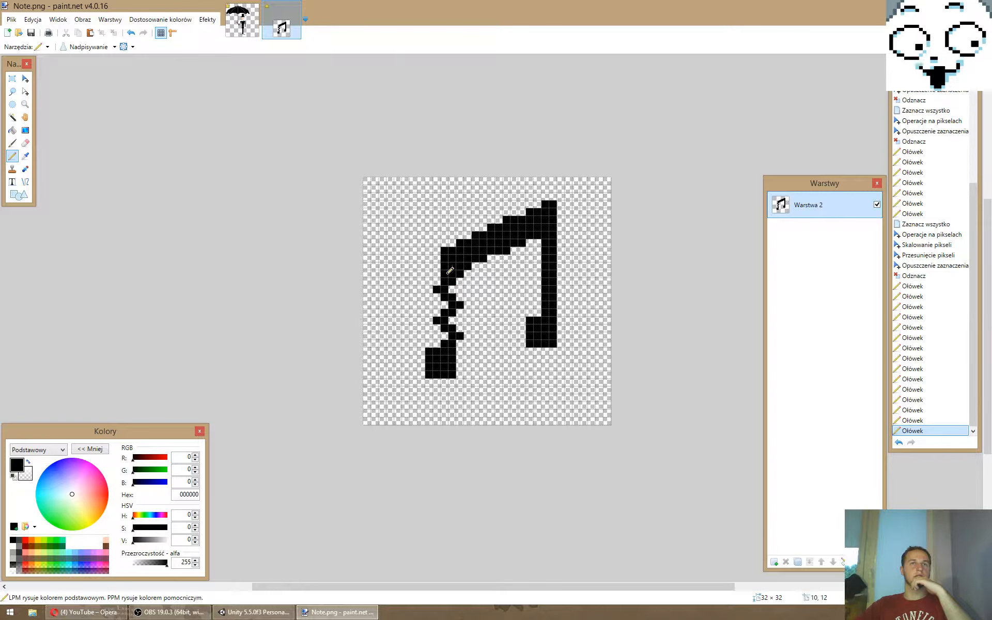
pyautogui.rightClick(448, 273)
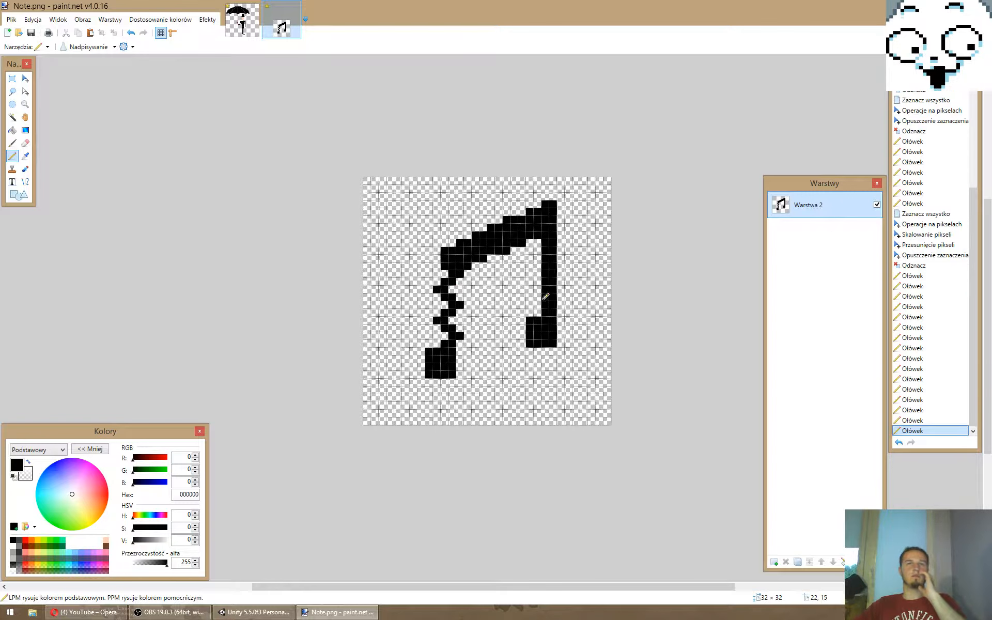
# - Make the right stem wavy with alternating black pixels on both sides, erasing the pixel opposite each one
pyautogui.click(538, 304)
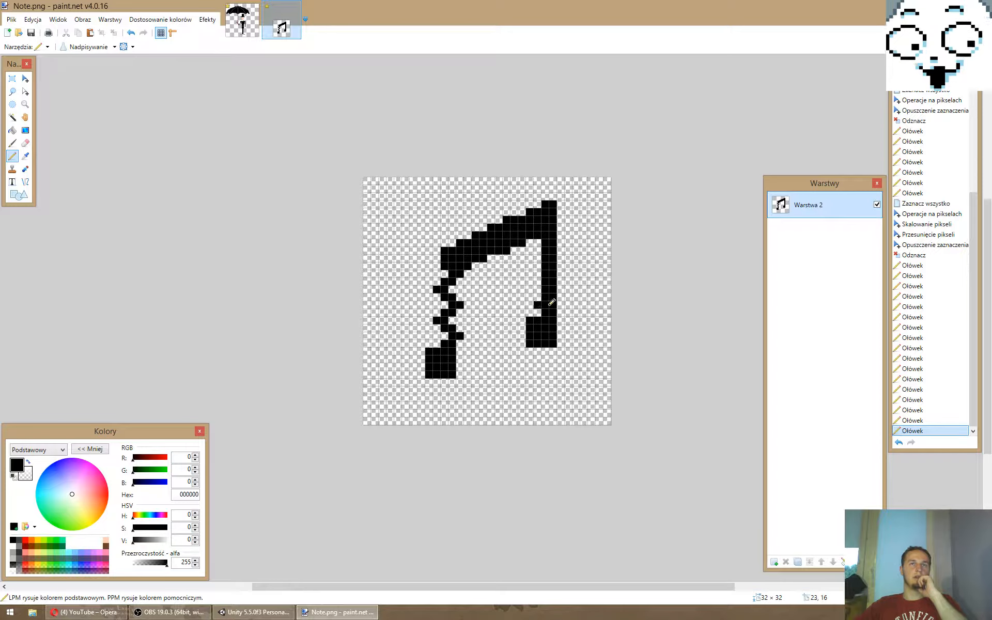
pyautogui.click(551, 302)
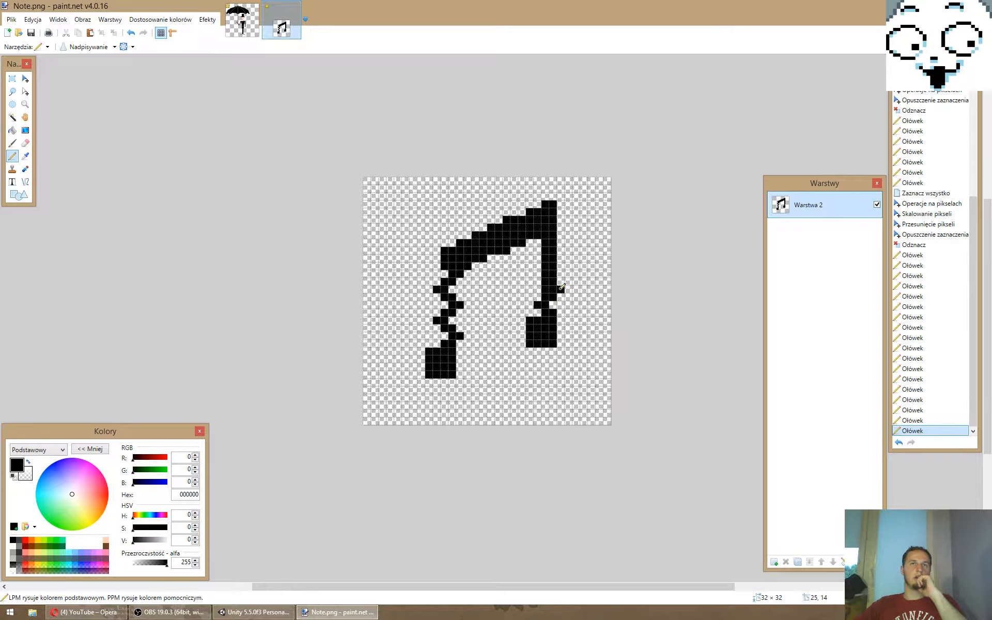
pyautogui.click(539, 275)
pyautogui.click(560, 260)
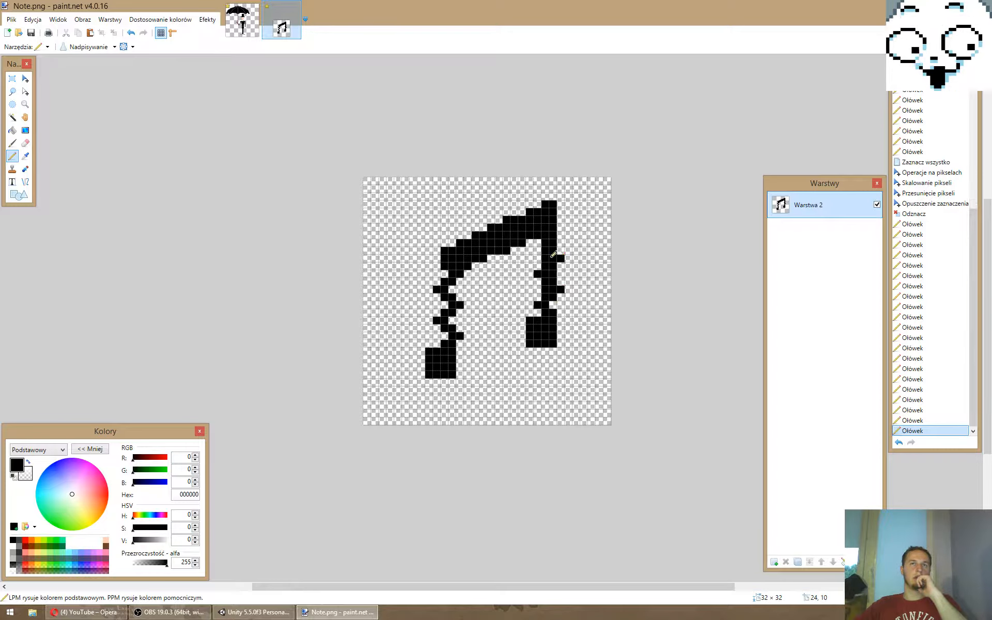
pyautogui.click(538, 244)
pyautogui.rightClick(553, 243)
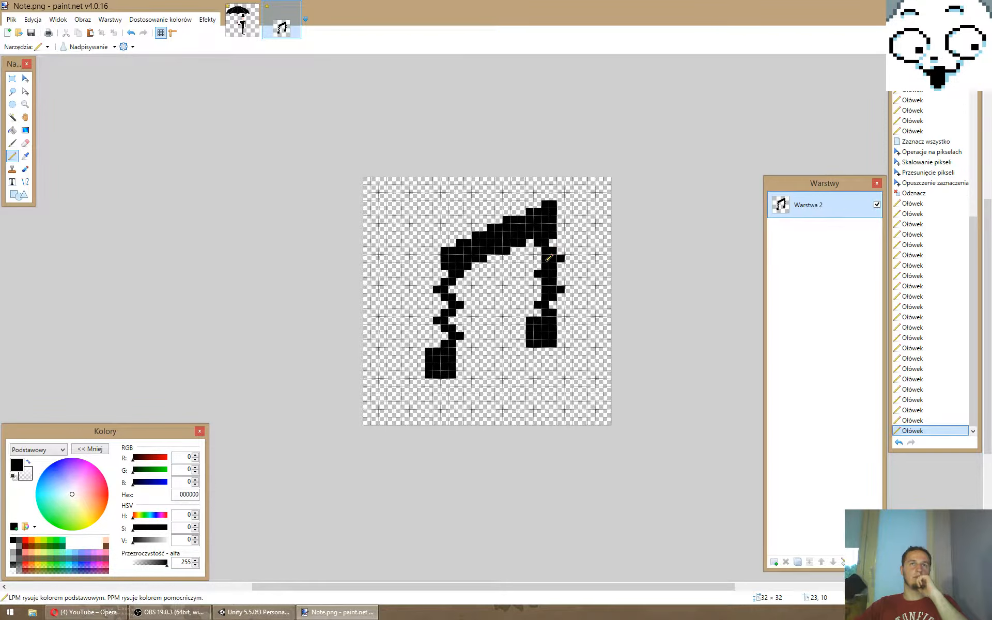
pyautogui.rightClick(547, 260)
pyautogui.rightClick(552, 276)
pyautogui.rightClick(546, 291)
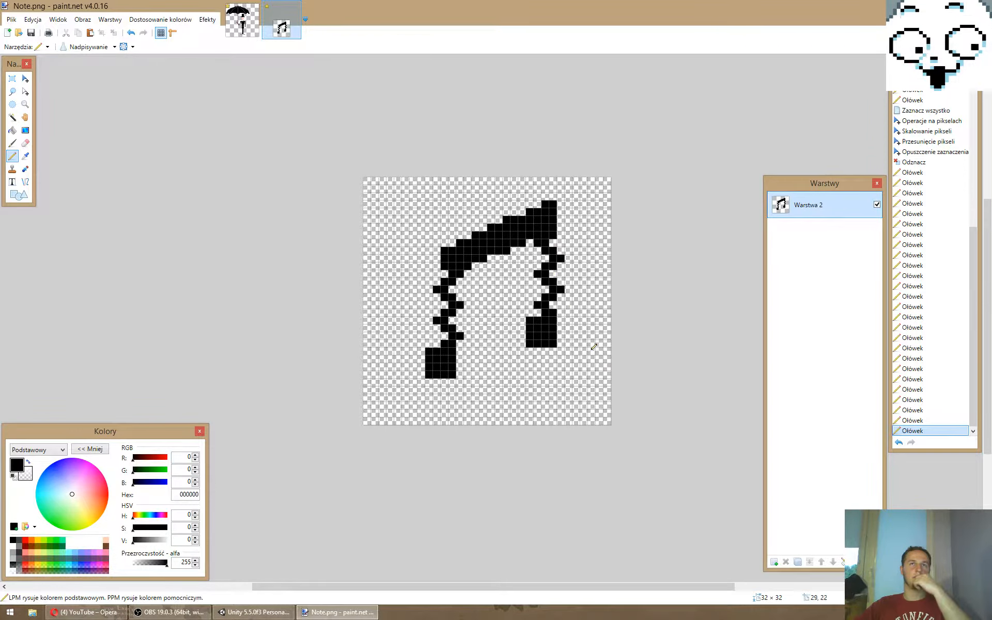
# - Reshape the slanted beam into a wave by adding and erasing pixels along its upper and lower edges
pyautogui.click(478, 237)
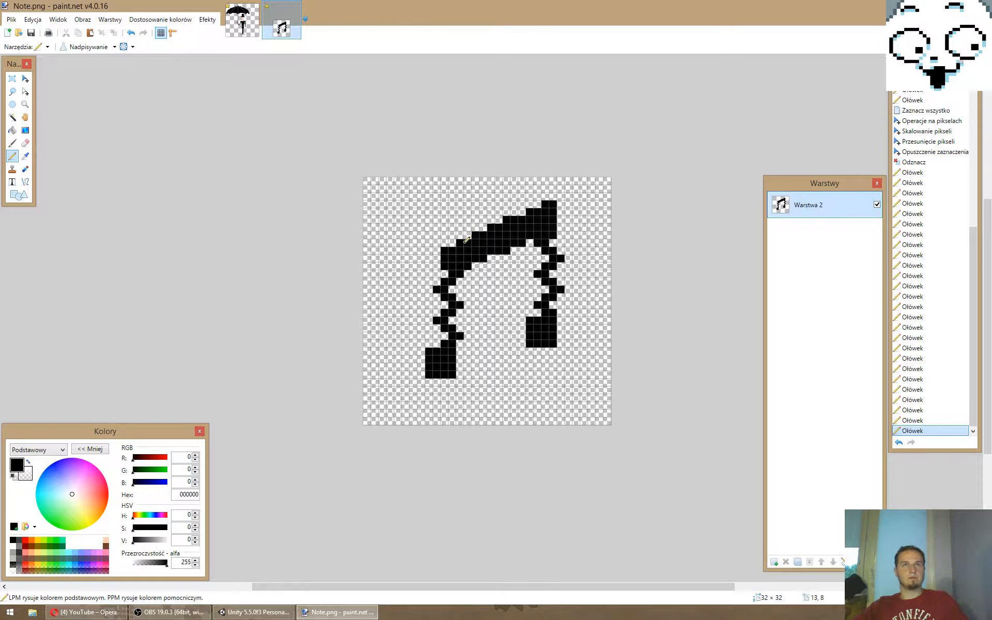
pyautogui.click(482, 263)
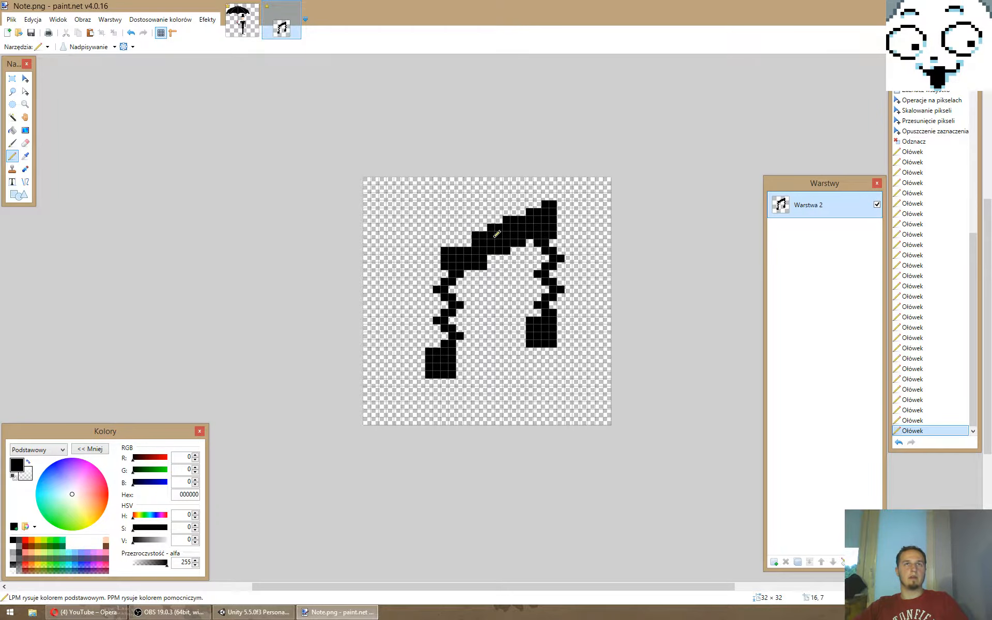
pyautogui.moveTo(493, 251); pyautogui.dragTo(505, 251, button='right')
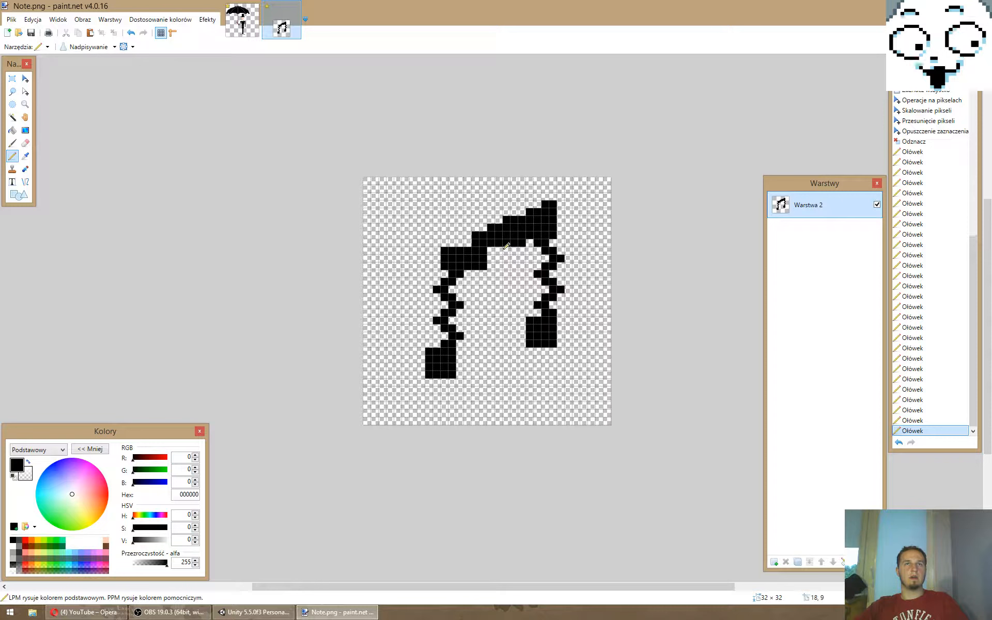
pyautogui.click(483, 228)
pyautogui.moveTo(490, 220); pyautogui.dragTo(499, 220)
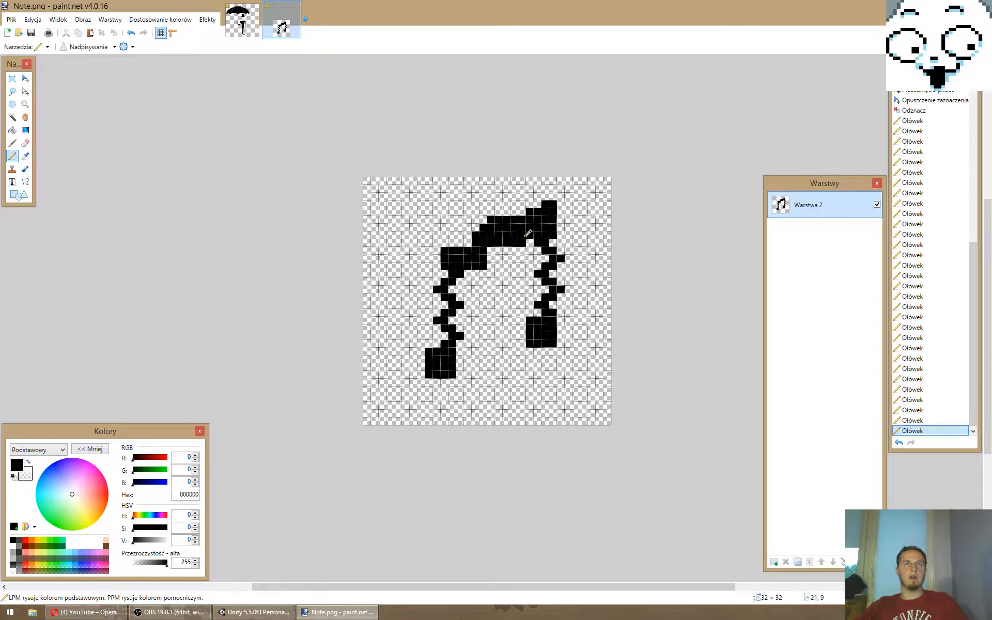
pyautogui.moveTo(514, 219); pyautogui.dragTo(522, 219, button='right')
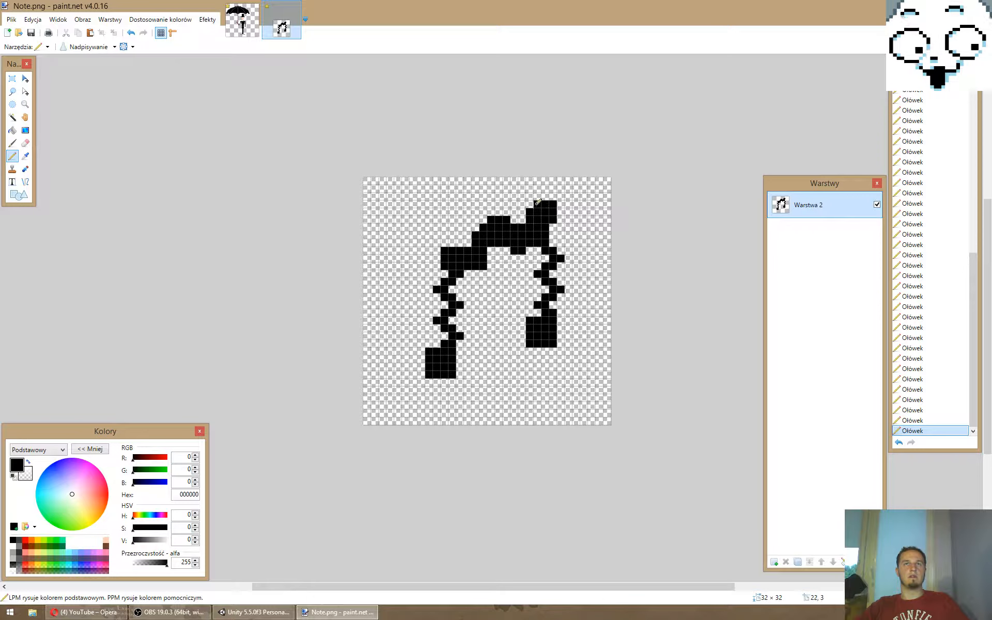
pyautogui.keyDown('ctrl'); pyautogui.scroll(-6, 600, 320); pyautogui.keyUp('ctrl')
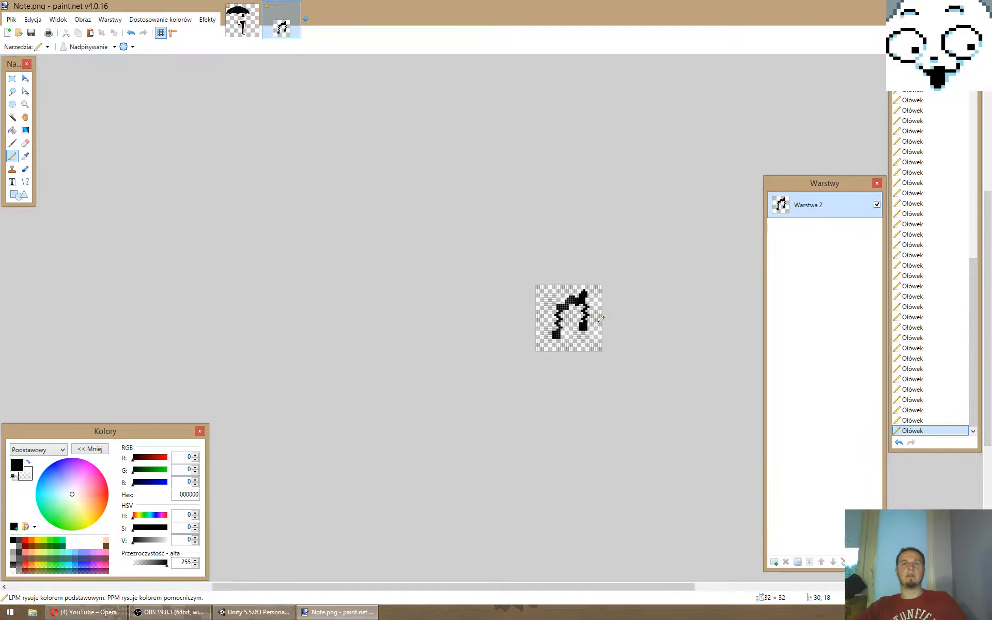
pyautogui.keyDown('ctrl'); pyautogui.scroll(-2, 608, 320); pyautogui.keyUp('ctrl')
pyautogui.keyDown('ctrl'); pyautogui.scroll(2, 613, 321); pyautogui.keyUp('ctrl')
pyautogui.keyDown('ctrl'); pyautogui.scroll(-2, 617, 323); pyautogui.keyUp('ctrl')
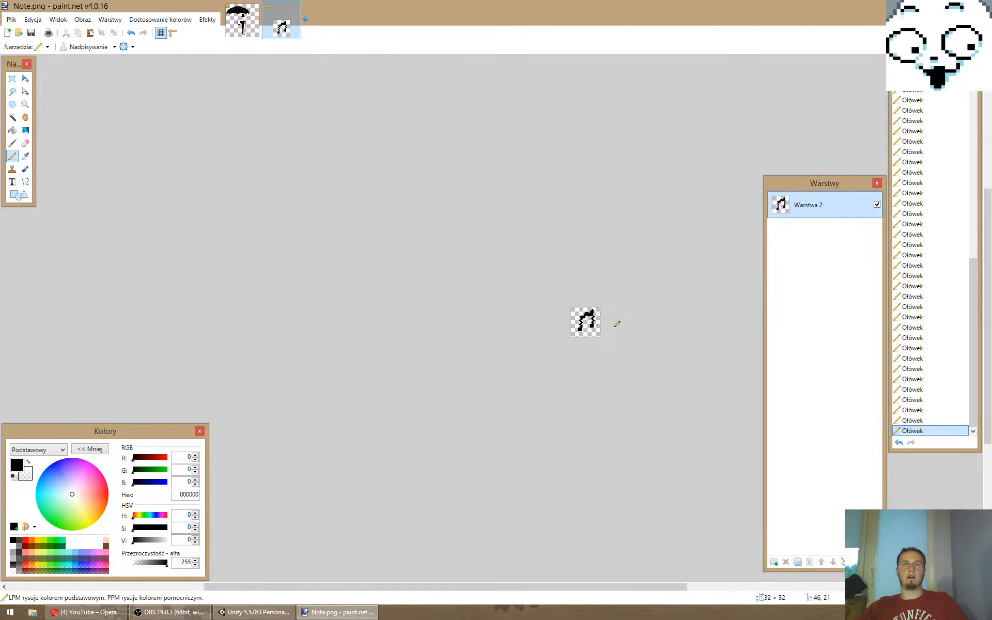
# - Save the wavy note as a separate PNG named Bad Note in the Dodger folder with the default save settings
pyautogui.keyDown('ctrl'); pyautogui.scroll(-1, 615, 325); pyautogui.keyUp('ctrl')
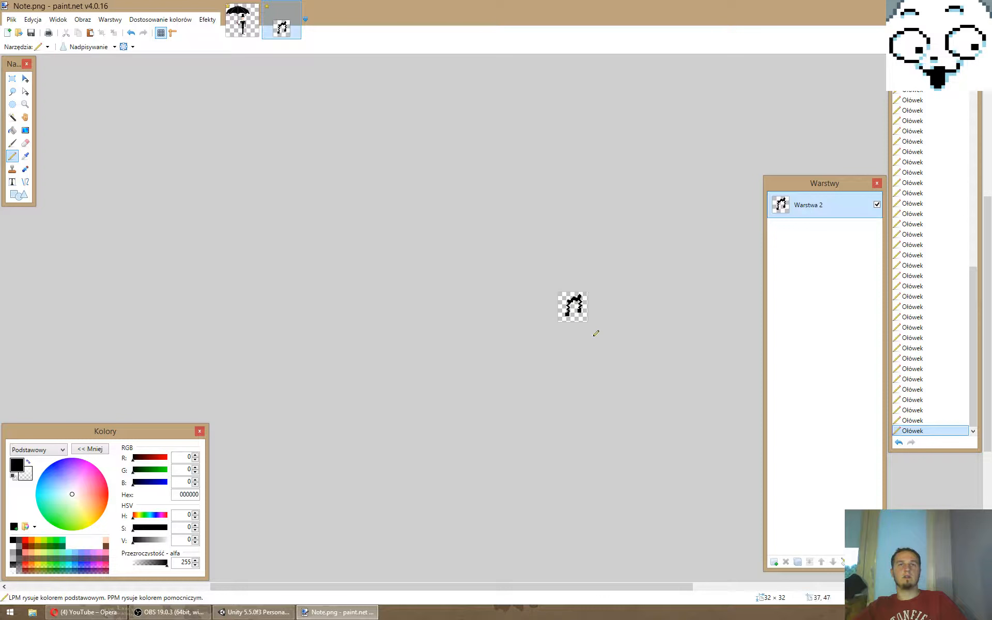
pyautogui.keyDown('ctrl'); pyautogui.scroll(7, 592, 328); pyautogui.keyUp('ctrl')
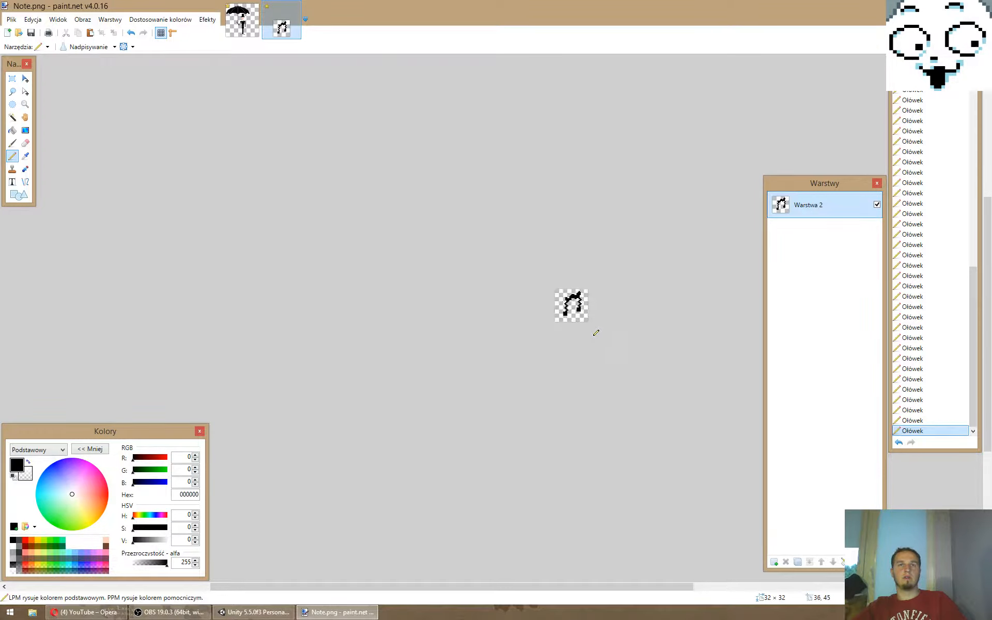
pyautogui.hotkey('ctrl', 'shift', 's')
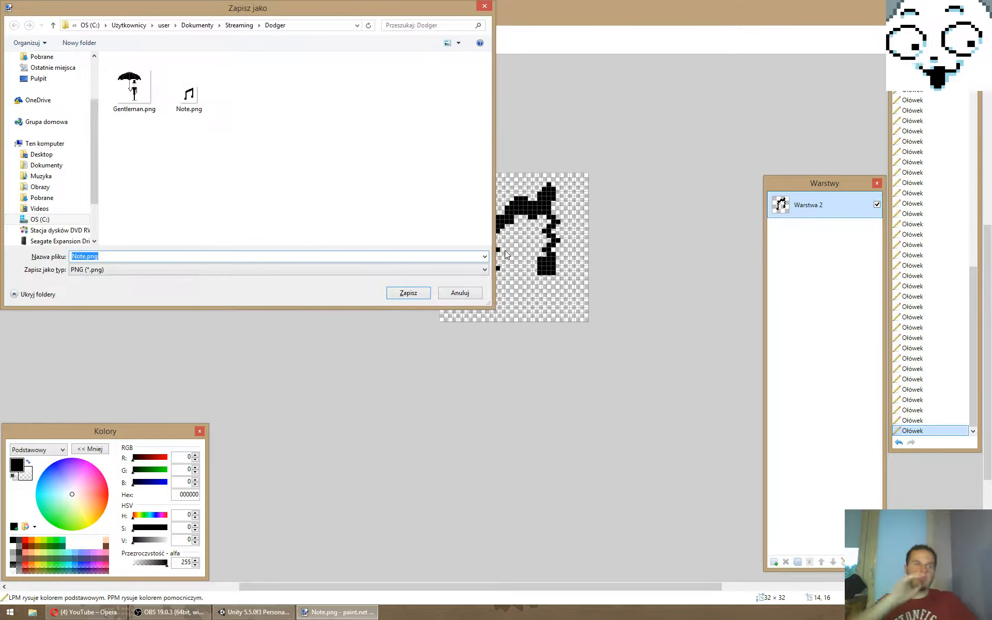
pyautogui.write('Bad Note')
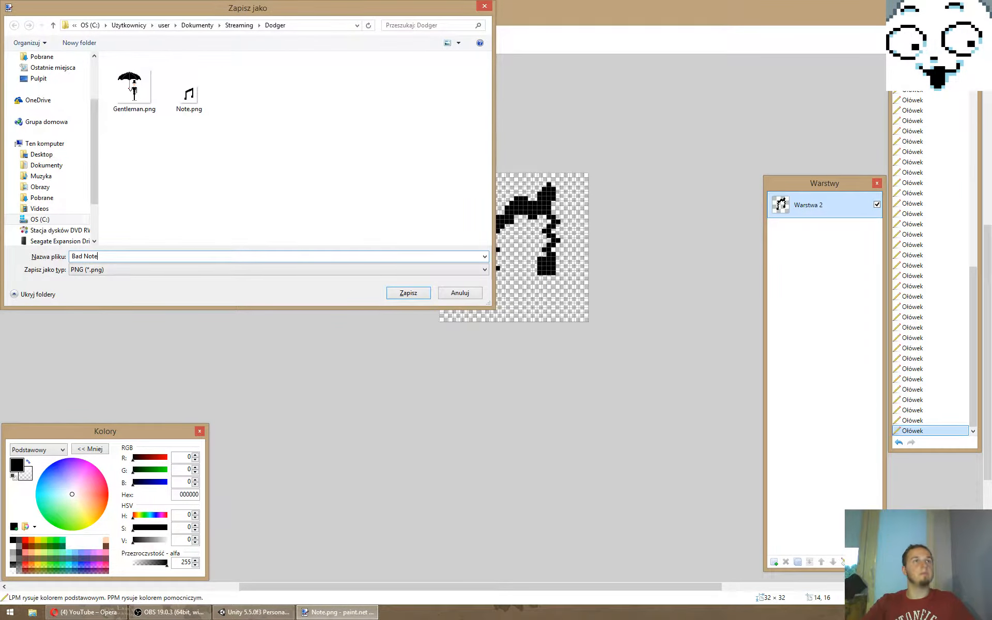
pyautogui.press('Return')
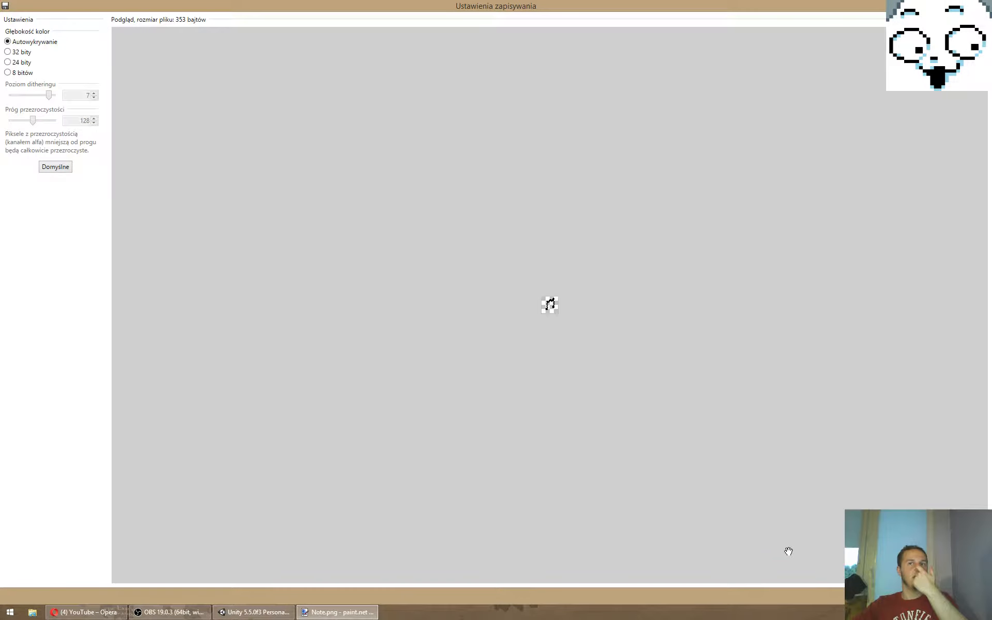
pyautogui.press('Return')
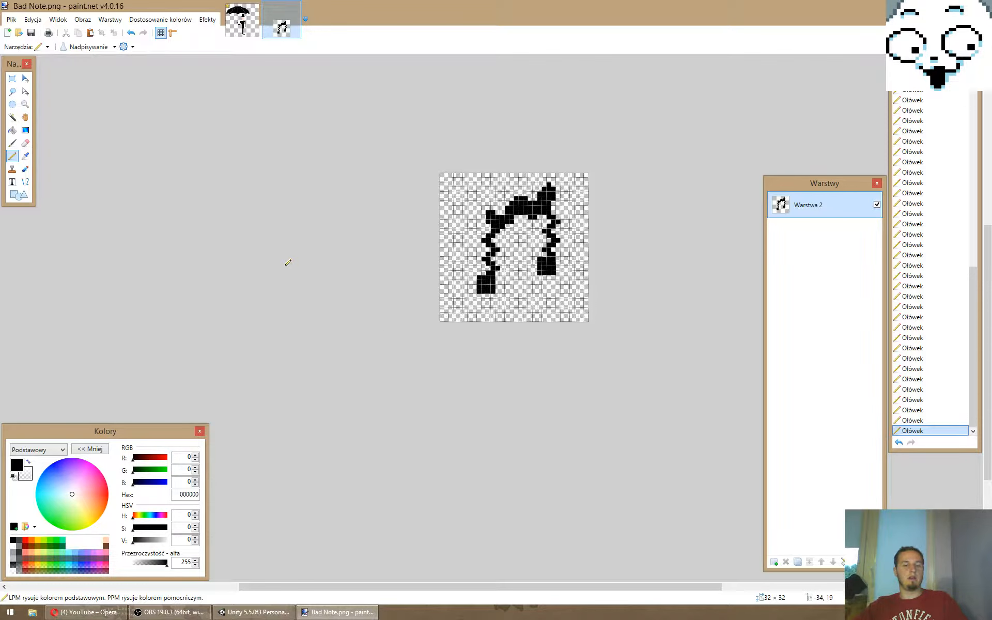
# - Create a new 64 × 64 pixel image with a transparent layer replacing the white background layer
pyautogui.hotkey('ctrl', 'n')
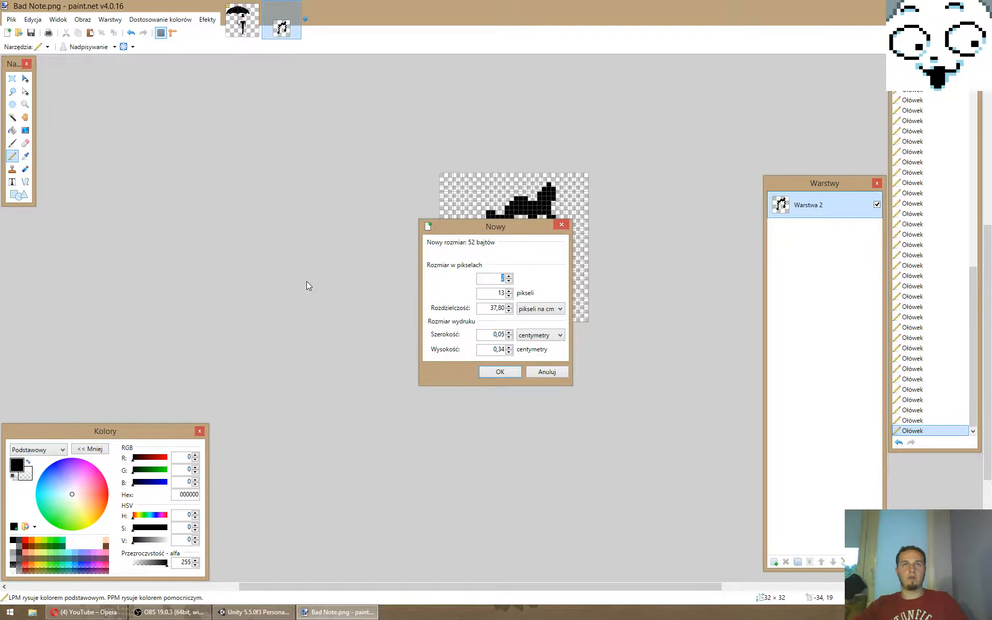
pyautogui.write('64')
pyautogui.press('Tab')
pyautogui.write('64')
pyautogui.press('Return')
pyautogui.keyDown('ctrl'); pyautogui.scroll(5, 557, 397); pyautogui.keyUp('ctrl')
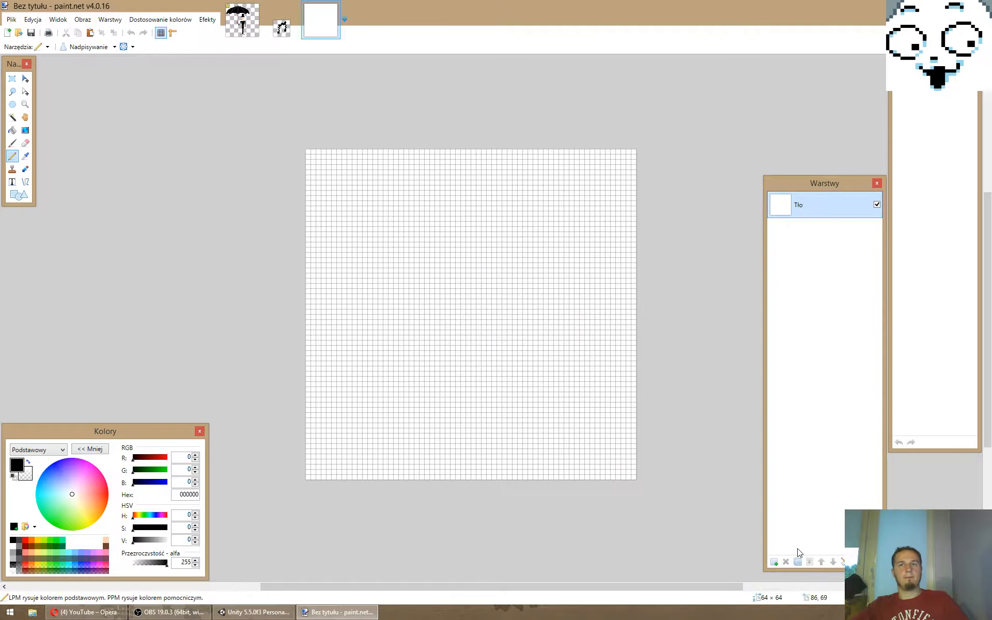
pyautogui.click(774, 562)
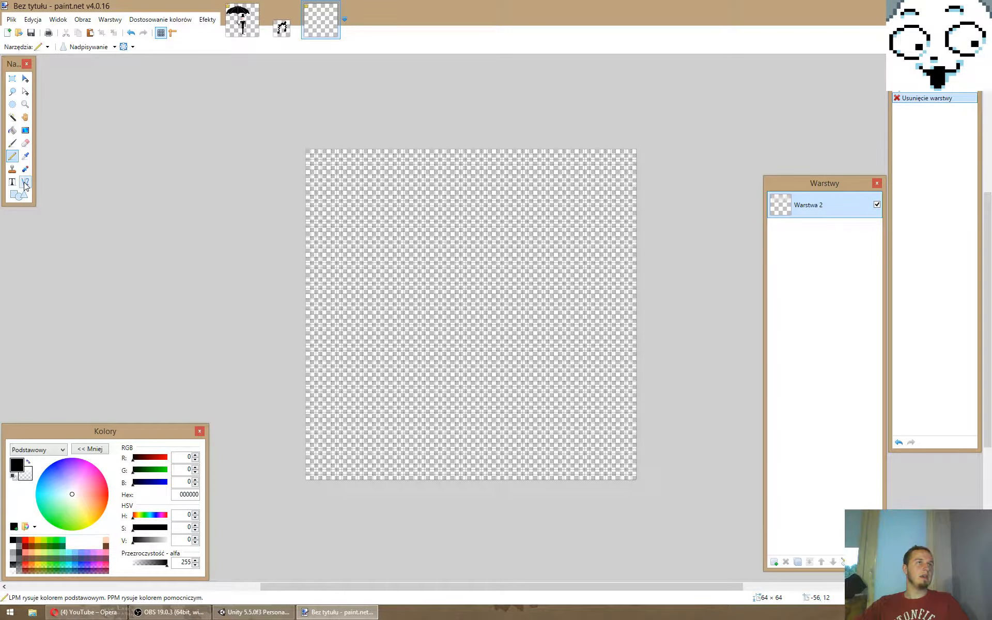
# - Paint the puffy upper bumps of a cloud across the middle of the canvas in white with a size 10 brush
pyautogui.click(12, 144)
pyautogui.click(136, 46)
pyautogui.click(122, 104)
pyautogui.doubleClick(146, 47)
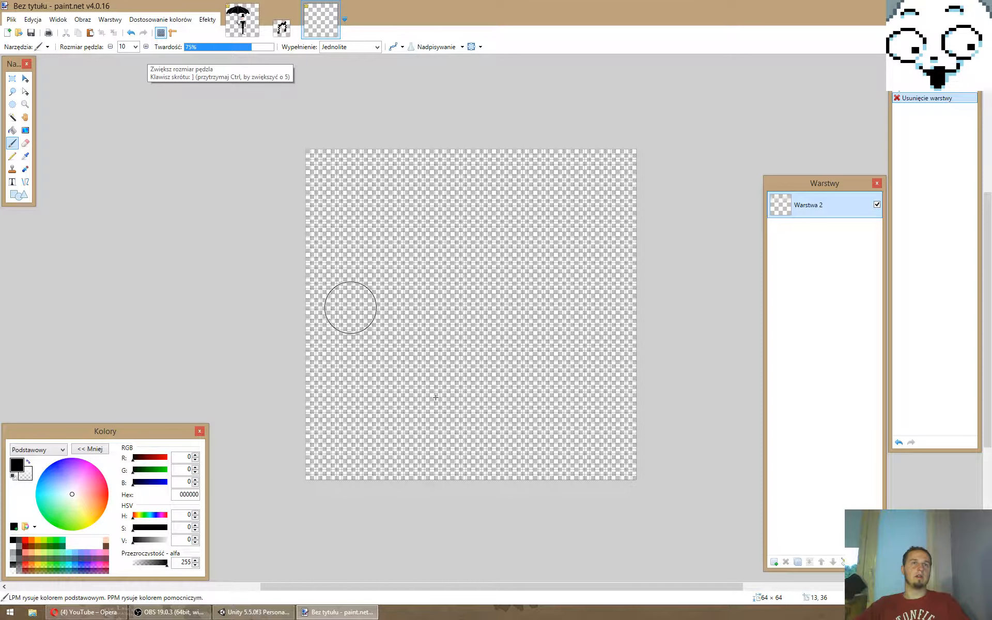
pyautogui.press('x')
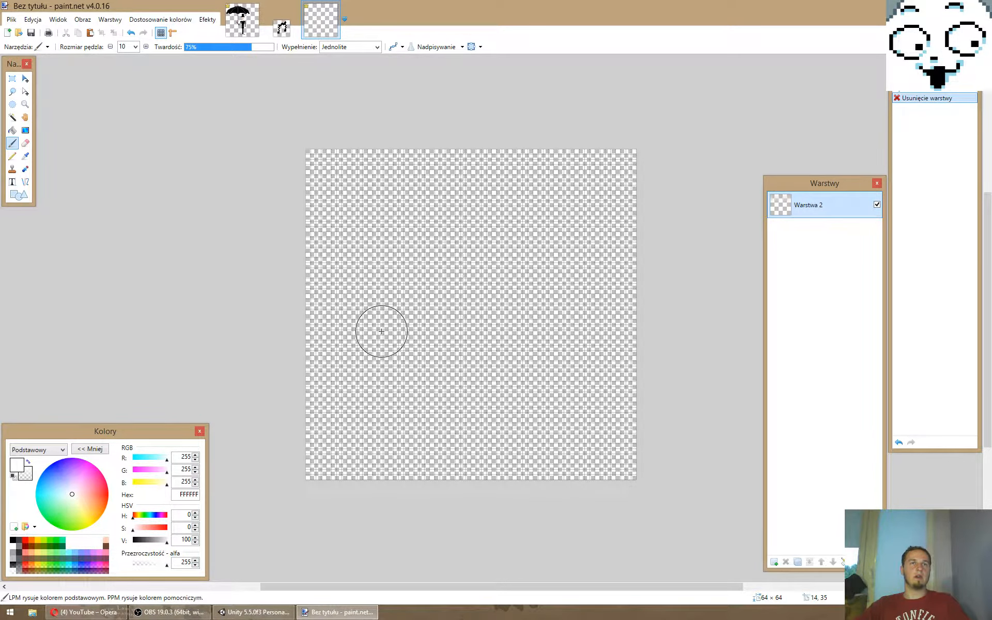
pyautogui.click(382, 332)
pyautogui.click(426, 309)
pyautogui.click(461, 304)
pyautogui.click(493, 320)
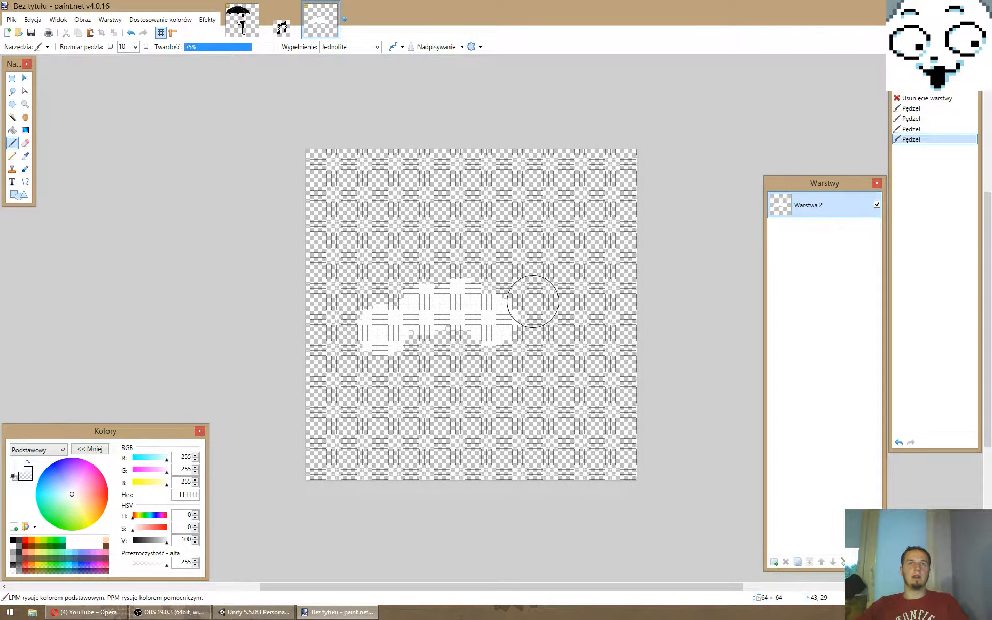
pyautogui.click(533, 299)
pyautogui.click(568, 319)
# - Fill in the cloud's lower body with white brush strokes, giving it a flat bottom edge
pyautogui.moveTo(576, 340); pyautogui.dragTo(445, 345)
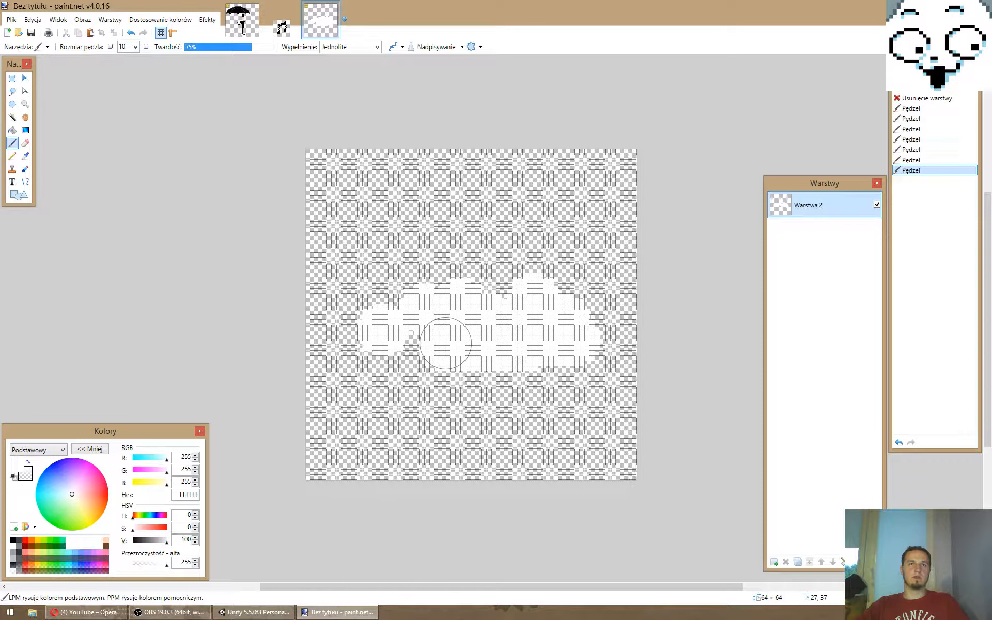
pyautogui.click(420, 344)
pyautogui.click(394, 346)
pyautogui.moveTo(395, 346); pyautogui.dragTo(549, 346)
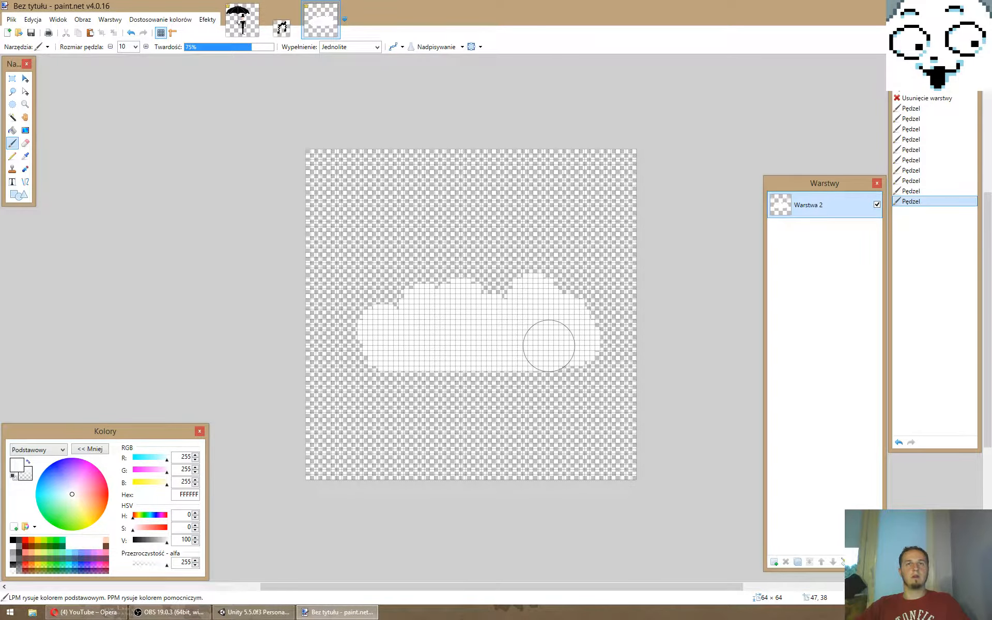
pyautogui.moveTo(549, 346); pyautogui.dragTo(560, 346)
# - Draw two light grey (F2F2F2) pencil shading lines down from the gaps between the cloud's left bumps, undoing the unwanted strokes
pyautogui.click(12, 157)
pyautogui.moveTo(167, 540); pyautogui.dragTo(164, 541)
pyautogui.moveTo(395, 307); pyautogui.dragTo(406, 333)
pyautogui.moveTo(438, 290); pyautogui.dragTo(448, 318)
pyautogui.hotkey('ctrl', 'z')
pyautogui.hotkey('ctrl', 'z')
pyautogui.hotkey('ctrl', 'z')
pyautogui.hotkey('ctrl', 'z')
pyautogui.keyDown('ctrl'); pyautogui.scroll(3, 494, 328); pyautogui.keyUp('ctrl')
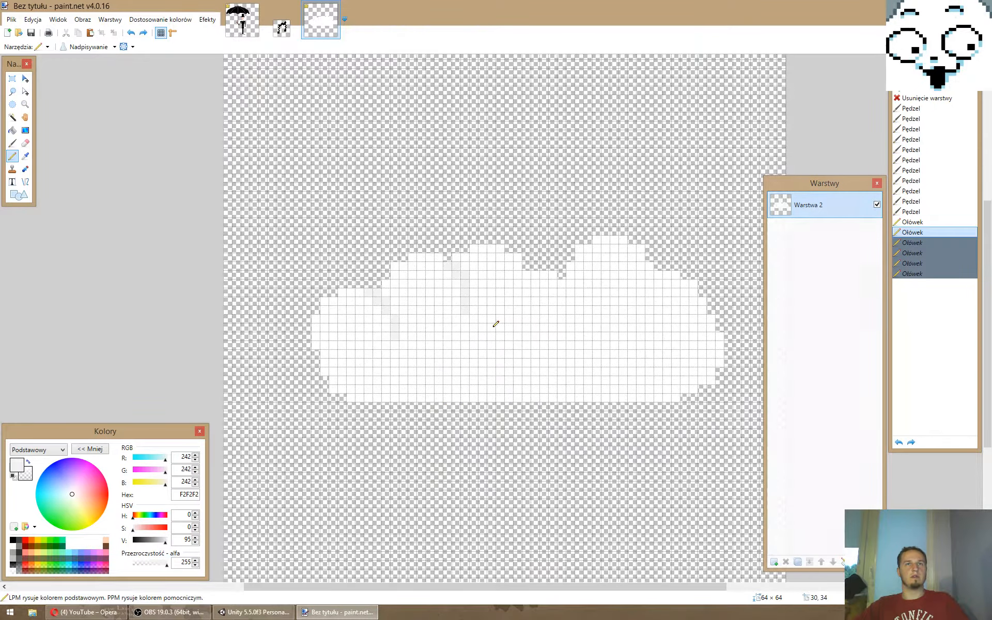
# - Try a light grey arch in the cloud's lower middle and a shading line descending from the gap beside the tallest bump
pyautogui.moveTo(465, 368)
pyautogui.mouseDown()
pyautogui.moveTo(507, 346)
pyautogui.moveTo(559, 358)
pyautogui.mouseUp()
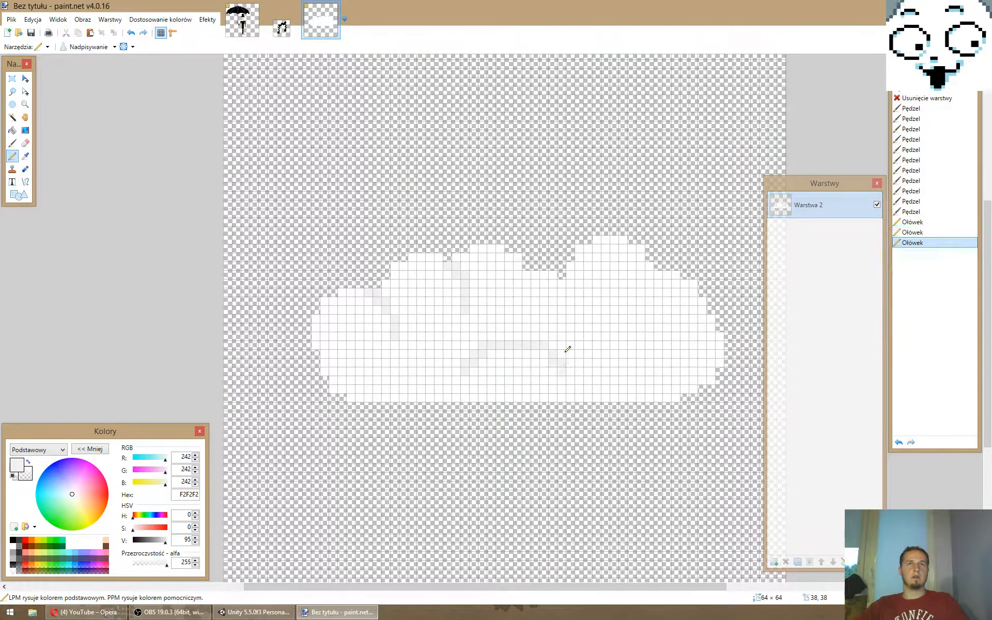
pyautogui.moveTo(531, 265)
pyautogui.mouseDown()
pyautogui.moveTo(574, 292)
pyautogui.moveTo(588, 331)
pyautogui.mouseUp()
pyautogui.hotkey('ctrl', 'z')
pyautogui.moveTo(553, 271); pyautogui.dragTo(589, 333)
pyautogui.hotkey('ctrl', 'z')
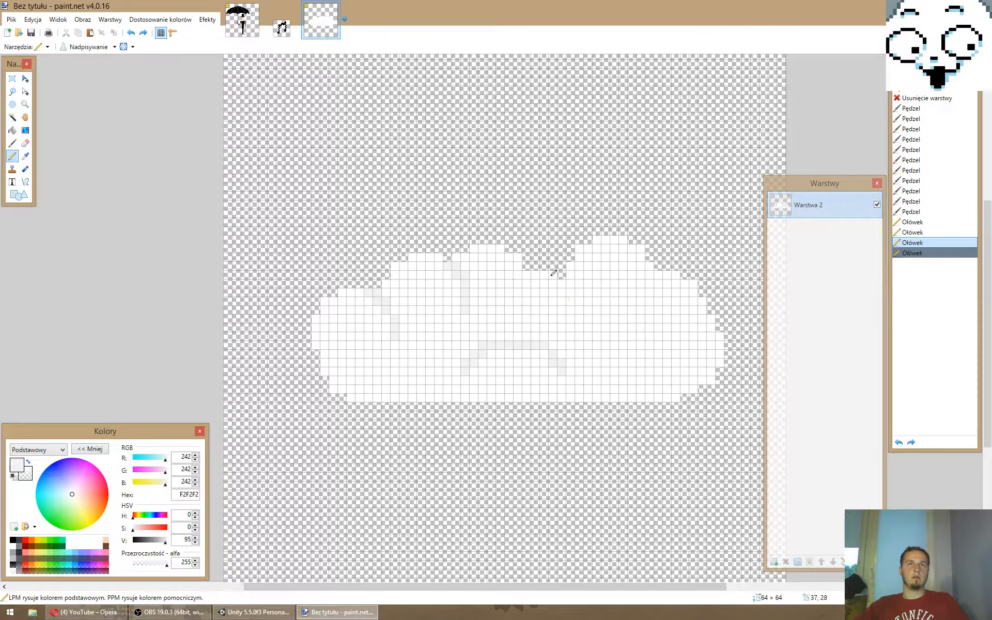
pyautogui.moveTo(553, 271)
pyautogui.mouseDown()
pyautogui.moveTo(582, 300)
pyautogui.moveTo(589, 355)
pyautogui.moveTo(560, 275)
pyautogui.moveTo(591, 341)
pyautogui.mouseUp()
pyautogui.hotkey('ctrl', 'z')
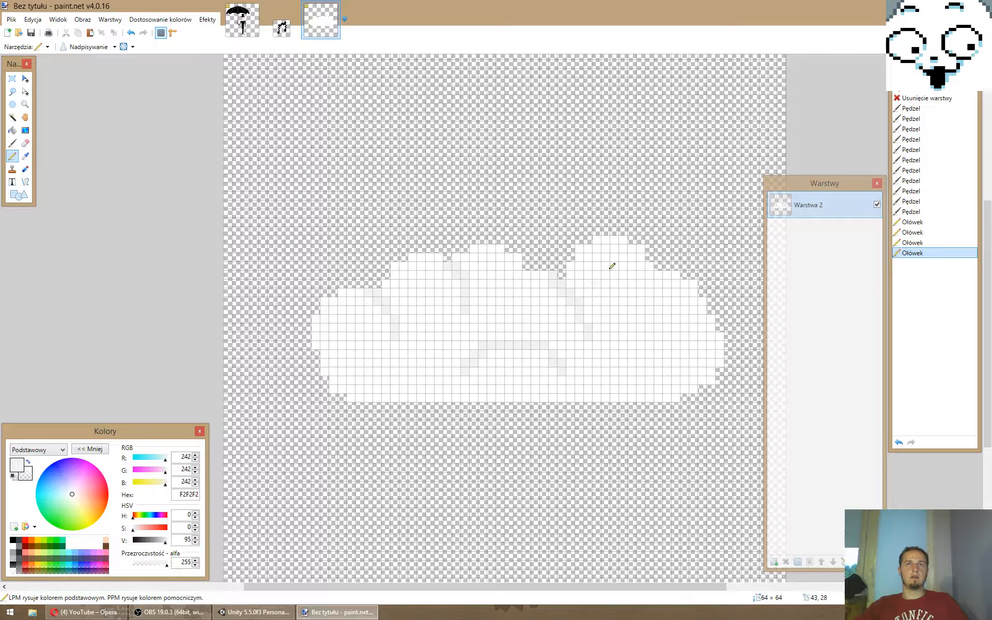
# - Try a light grey shading line down the right side of the tallest bump
pyautogui.moveTo(631, 250); pyautogui.dragTo(662, 293)
pyautogui.hotkey('ctrl', 'z')
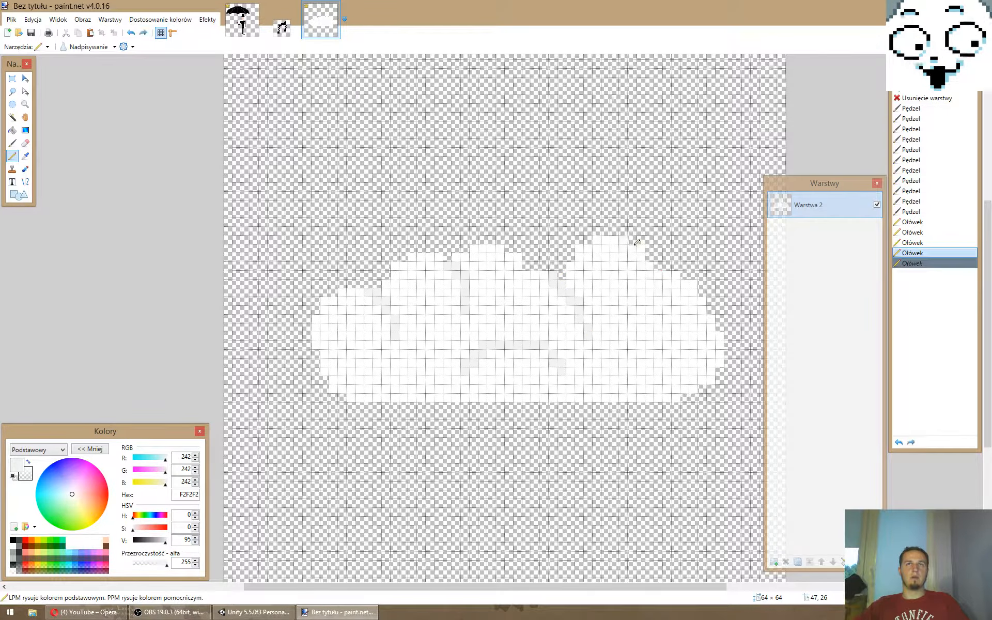
pyautogui.moveTo(624, 240)
pyautogui.mouseDown()
pyautogui.moveTo(651, 264)
pyautogui.moveTo(665, 321)
pyautogui.mouseUp()
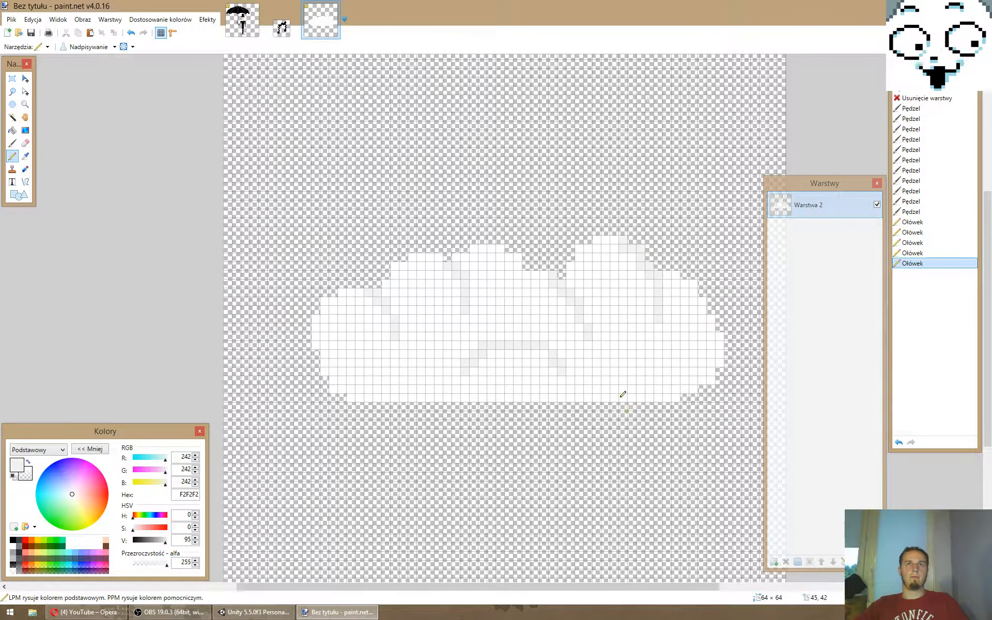
pyautogui.keyDown('ctrl'); pyautogui.scroll(-7, 627, 438); pyautogui.keyUp('ctrl')
pyautogui.keyDown('ctrl'); pyautogui.scroll(1, 613, 398); pyautogui.keyUp('ctrl')
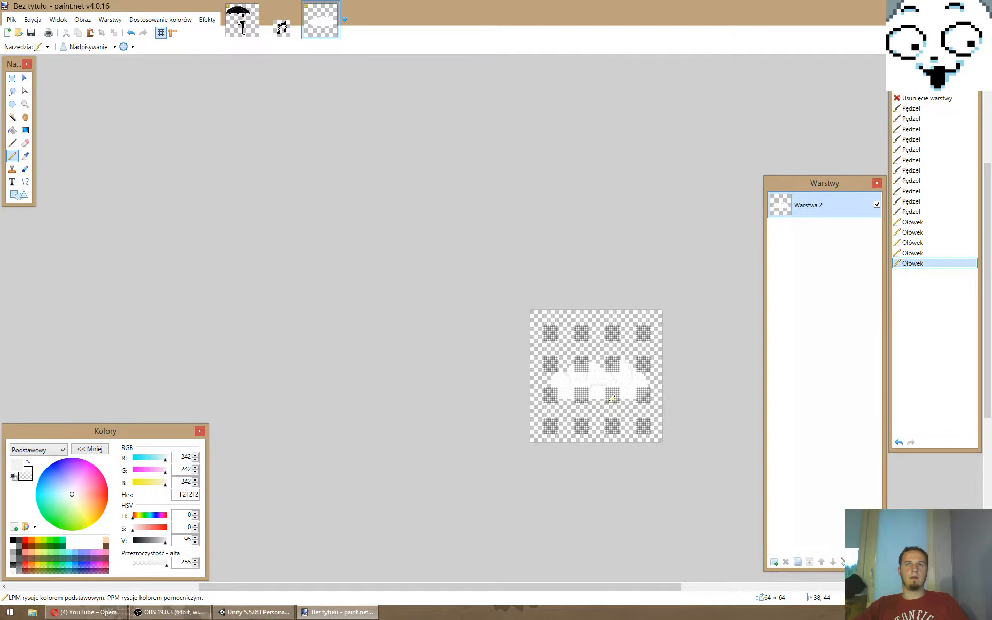
pyautogui.keyDown('ctrl'); pyautogui.scroll(5, 613, 398); pyautogui.keyUp('ctrl')
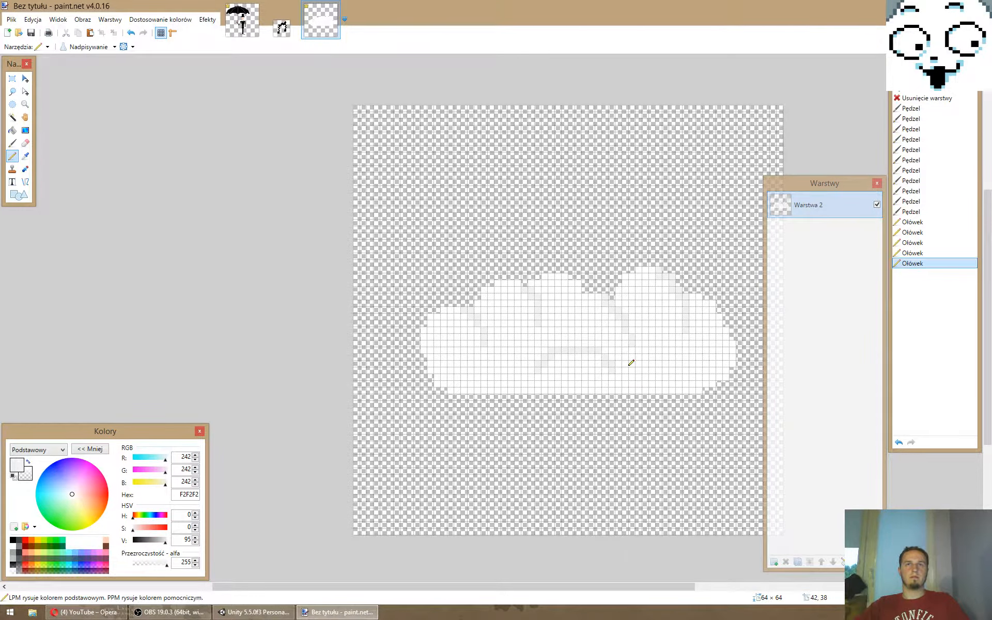
# - Try short grey lines in the cloud's lower part, then undo the pencil shading back to the two left lines
pyautogui.click(695, 349)
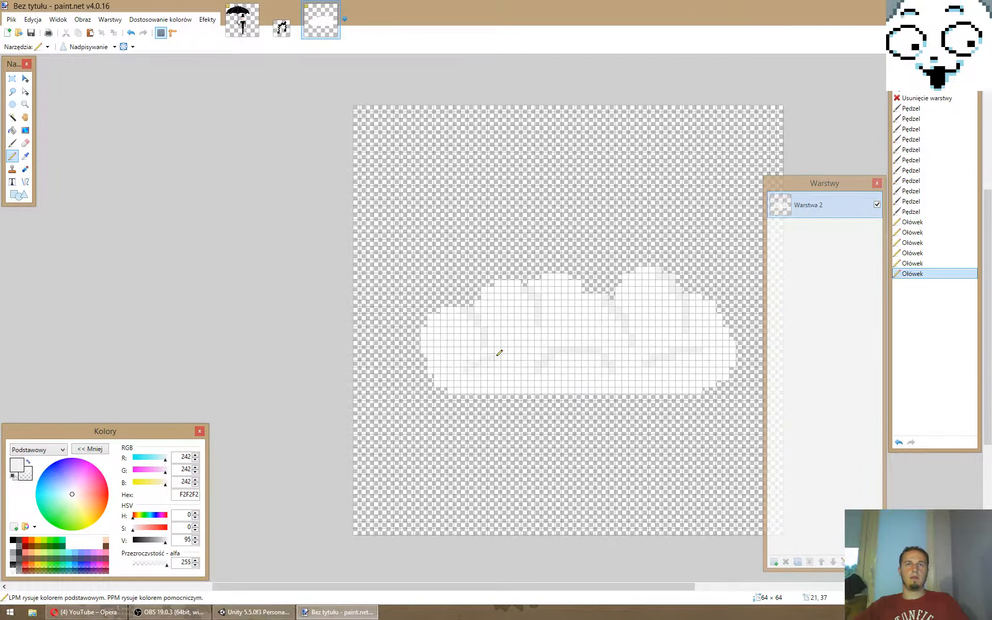
pyautogui.click(564, 400)
pyautogui.hotkey('ctrl', 'z')
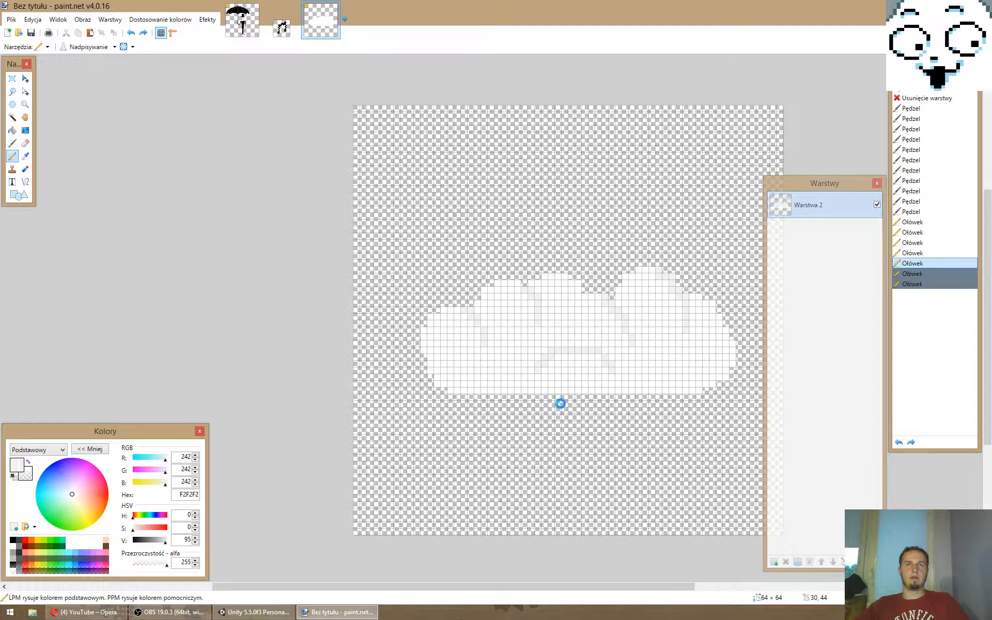
pyautogui.hotkey('ctrl', 'z')
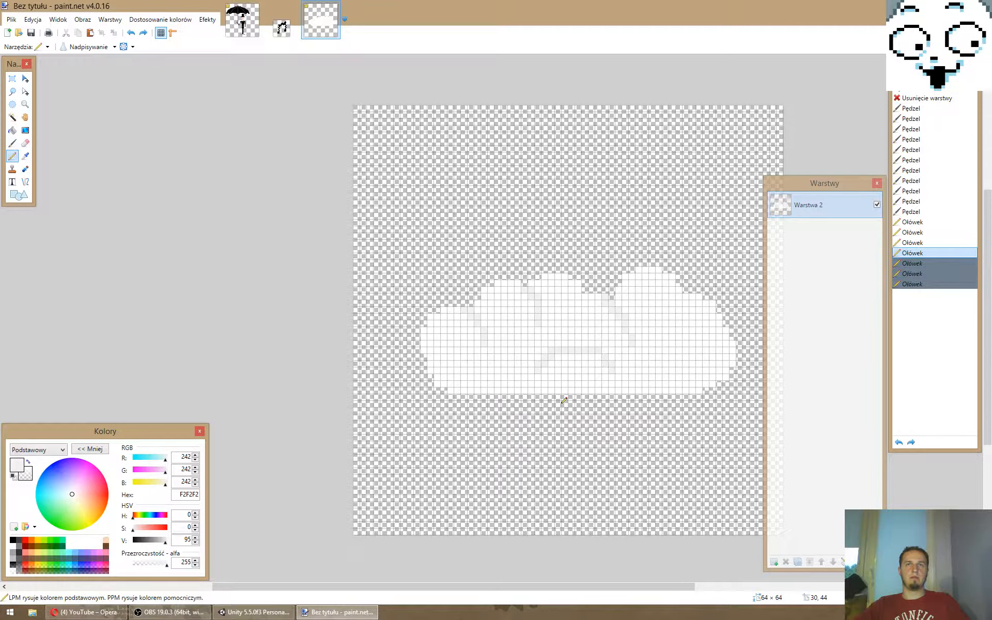
pyautogui.hotkey('ctrl', 'z')
pyautogui.hotkey('ctrl', 'z')
# - Draw light grey shading lines in the gap before the tallest bump, along that bump's right side and on the middle bump's right side
pyautogui.click(612, 301)
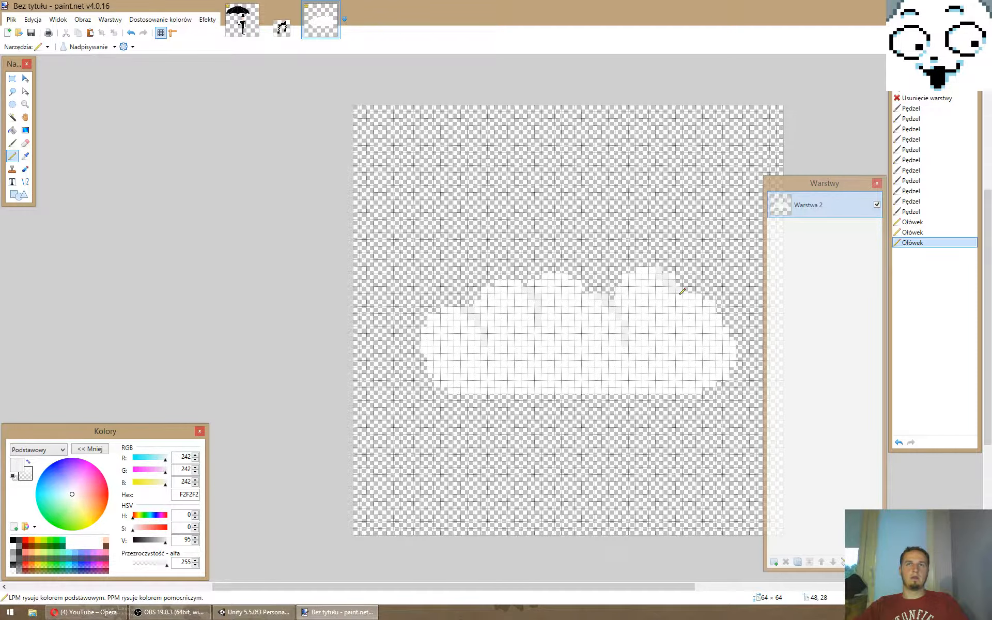
pyautogui.click(681, 294)
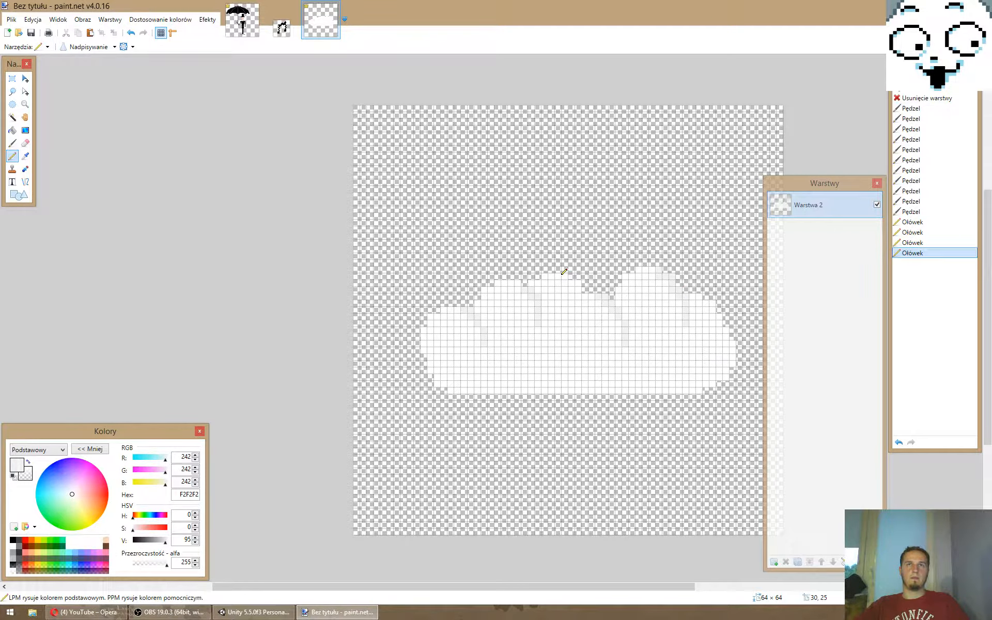
pyautogui.moveTo(563, 275); pyautogui.dragTo(585, 316)
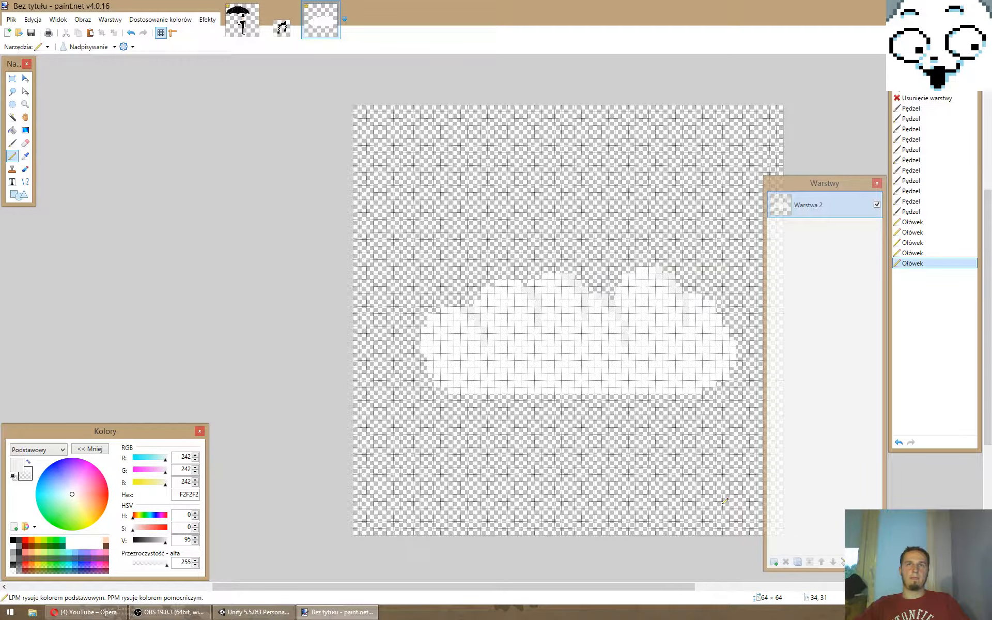
# - Shade the cloud's right edge in light grey and extend the shading with grey pixels near the tops of the left and tallest bumps
pyautogui.keyDown('ctrl'); pyautogui.scroll(-8, 725, 502); pyautogui.keyUp('ctrl')
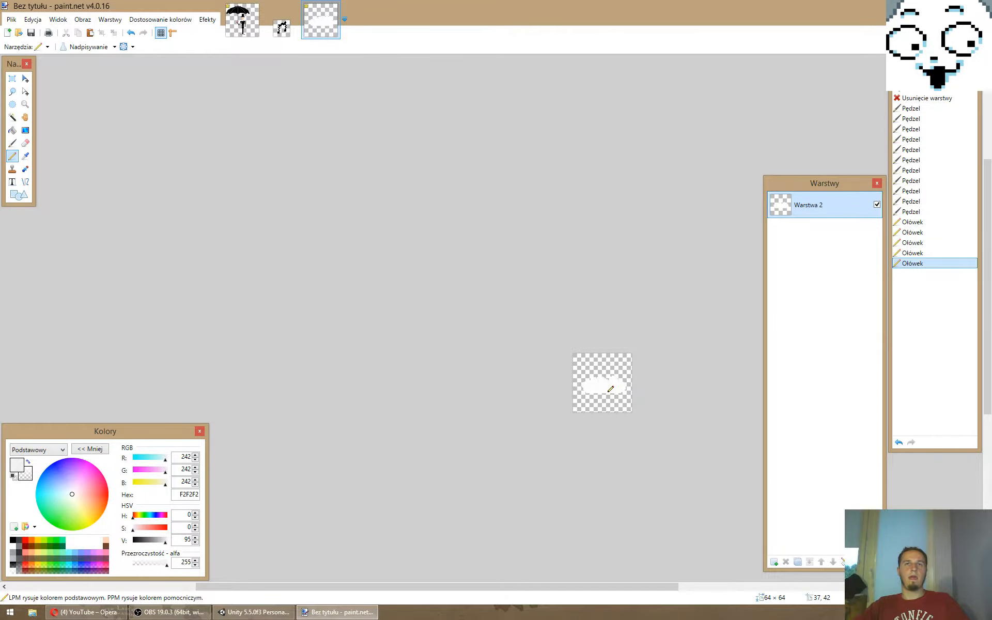
pyautogui.keyDown('ctrl'); pyautogui.scroll(6, 610, 389); pyautogui.keyUp('ctrl')
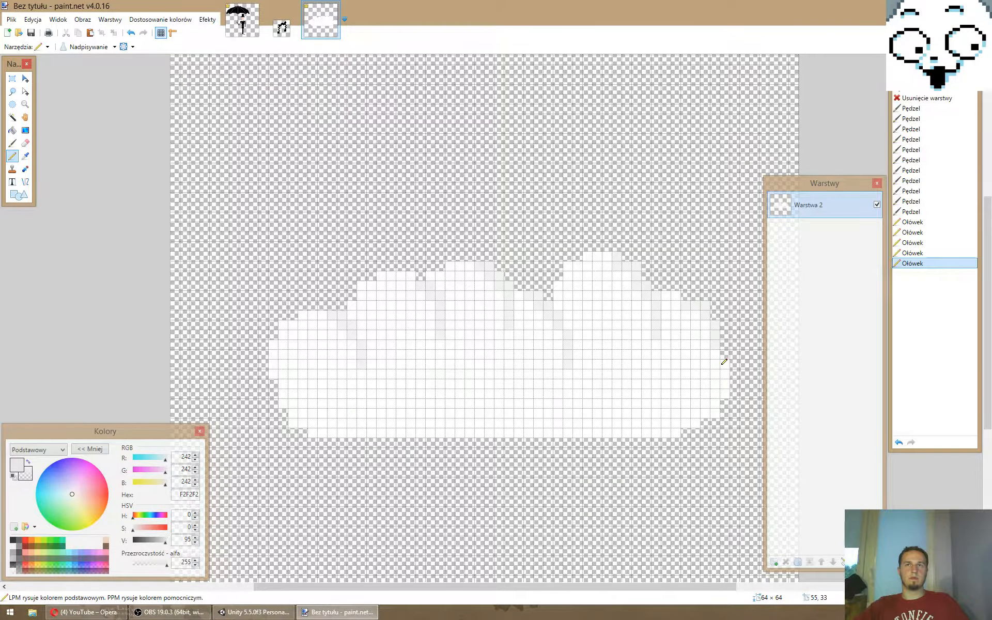
pyautogui.click(372, 355)
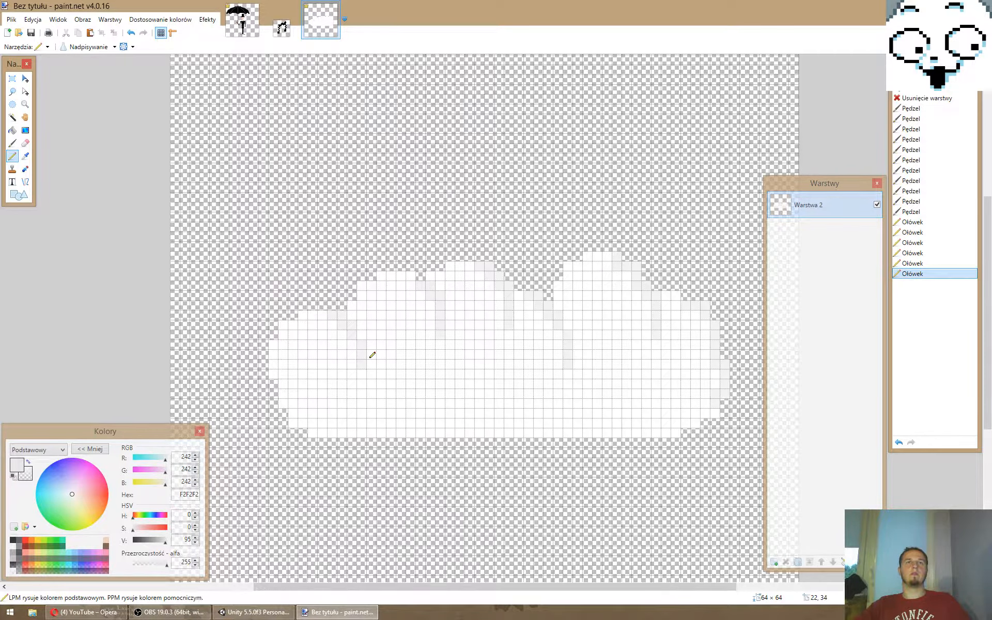
pyautogui.click(405, 274)
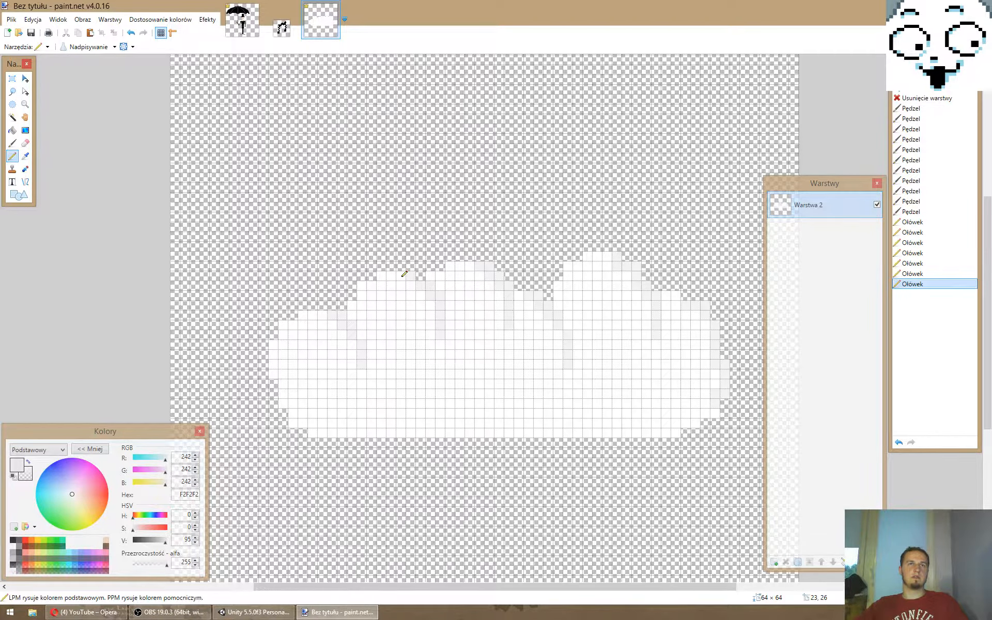
pyautogui.moveTo(403, 276); pyautogui.dragTo(411, 283)
pyautogui.click(605, 257)
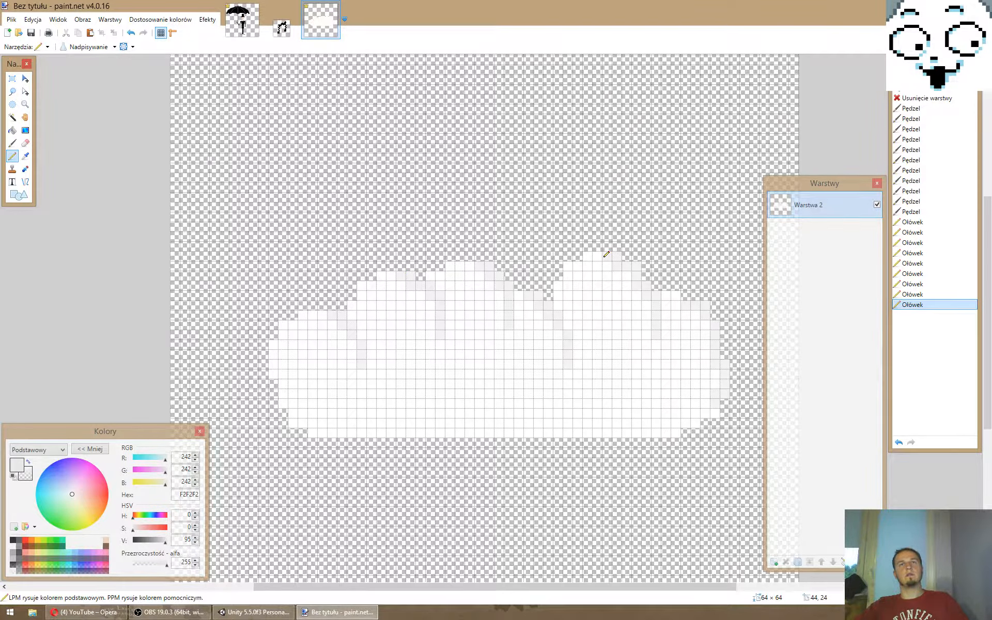
pyautogui.click(606, 256)
pyautogui.keyDown('ctrl'); pyautogui.scroll(-5, 605, 290); pyautogui.keyUp('ctrl')
pyautogui.keyDown('ctrl'); pyautogui.scroll(3, 547, 279); pyautogui.keyUp('ctrl')
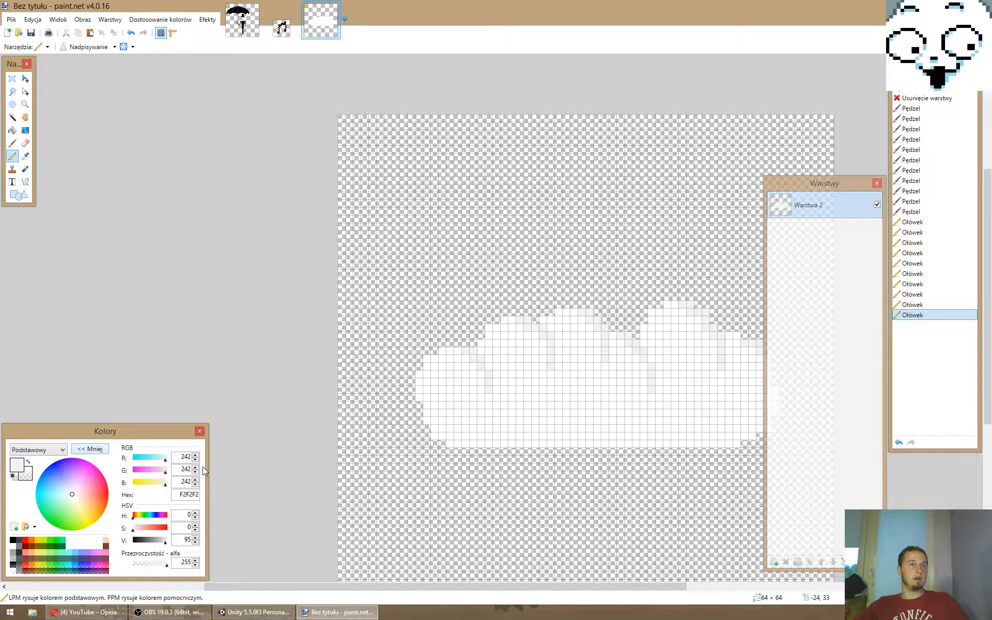
# - Select the cloud's light grey shading with the Magic Wand at 0% tolerance, fill it with darker grey D8D8D8 and deselect
pyautogui.press('s')
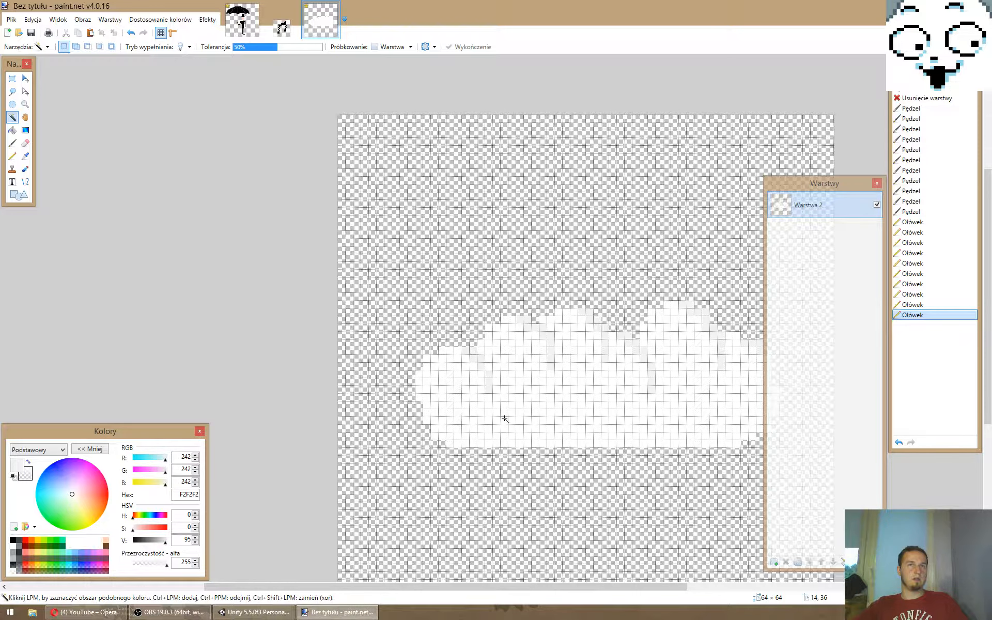
pyautogui.click(543, 420)
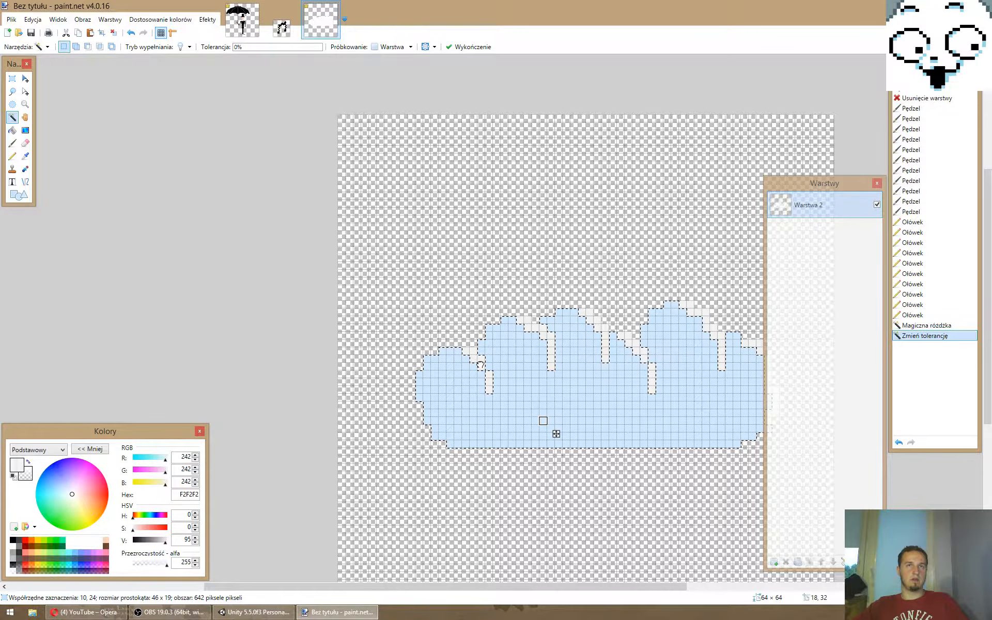
pyautogui.click(481, 366)
pyautogui.click(195, 542)
pyautogui.click(194, 542)
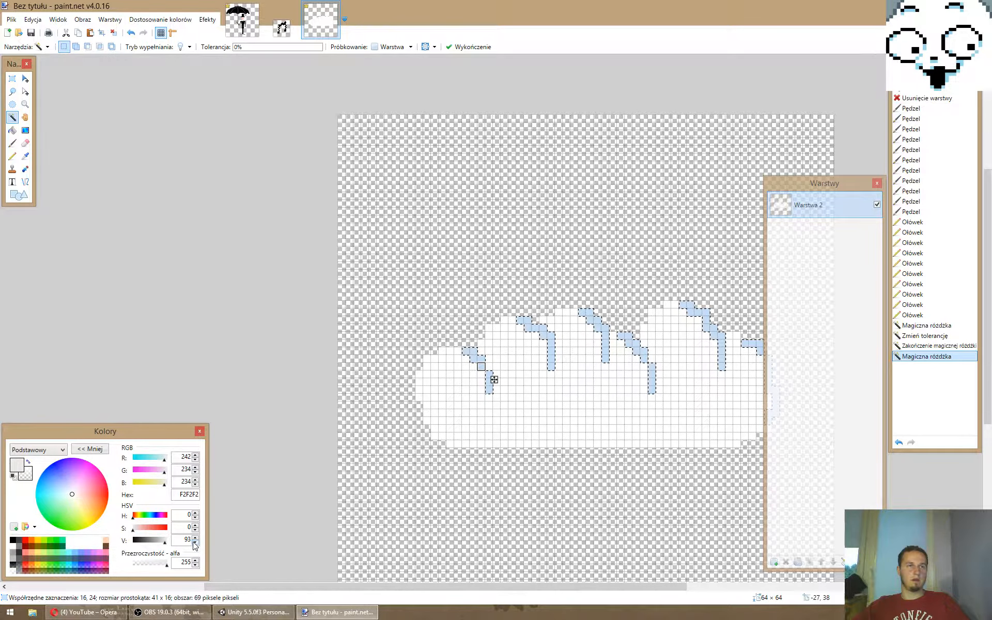
pyautogui.click(195, 542)
pyautogui.press('f')
pyautogui.click(488, 382)
pyautogui.hotkey('ctrl', 'd')
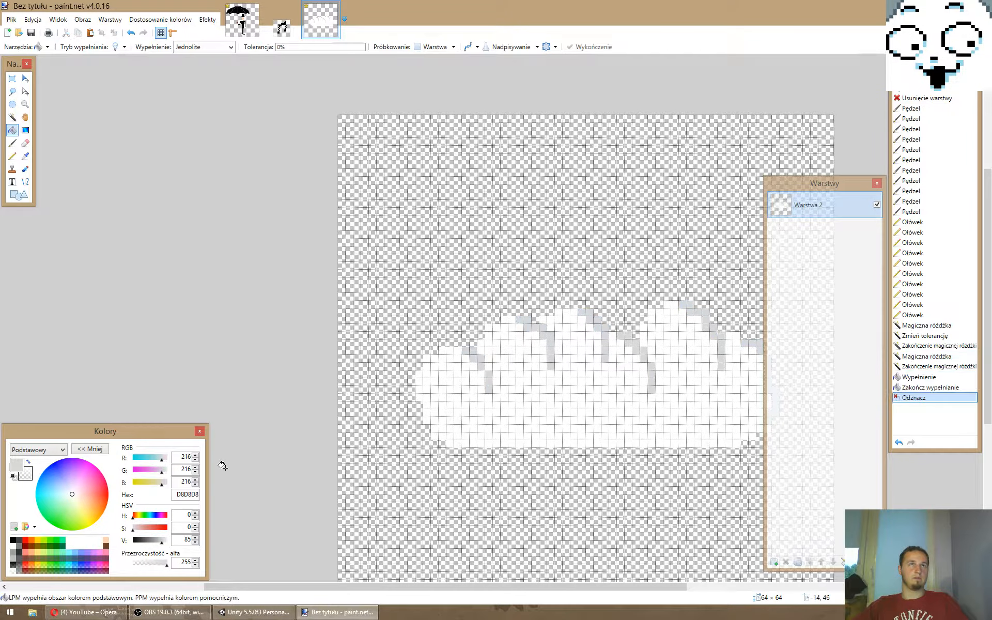
# - Fill the cloud's white body with light grey F2F2F2
pyautogui.click(541, 441)
pyautogui.click(196, 538)
pyautogui.click(196, 538)
pyautogui.click(196, 537)
pyautogui.click(196, 538)
pyautogui.click(195, 538)
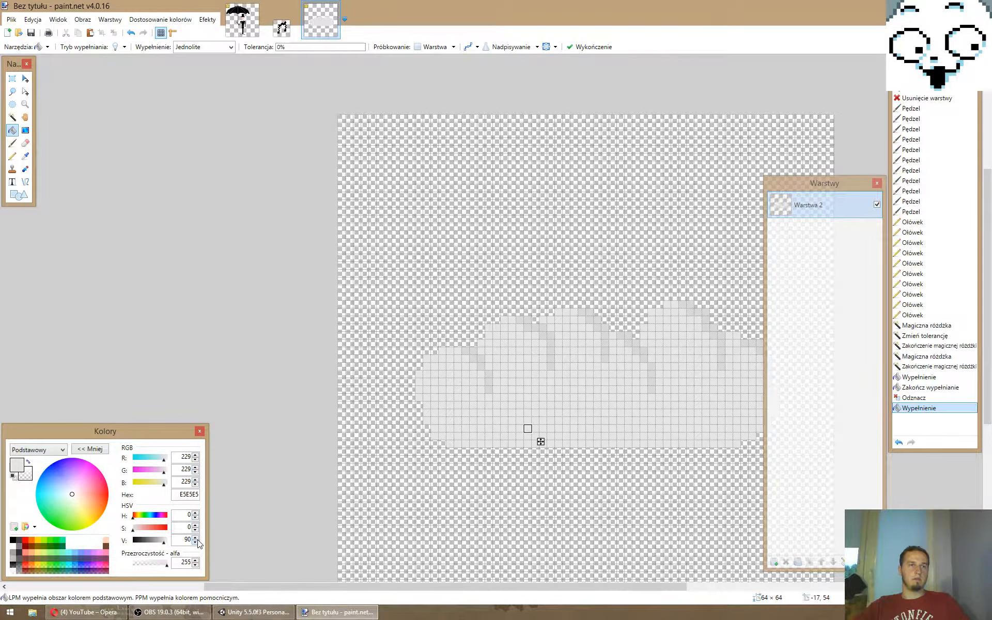
pyautogui.click(196, 538)
pyautogui.click(196, 537)
pyautogui.click(195, 538)
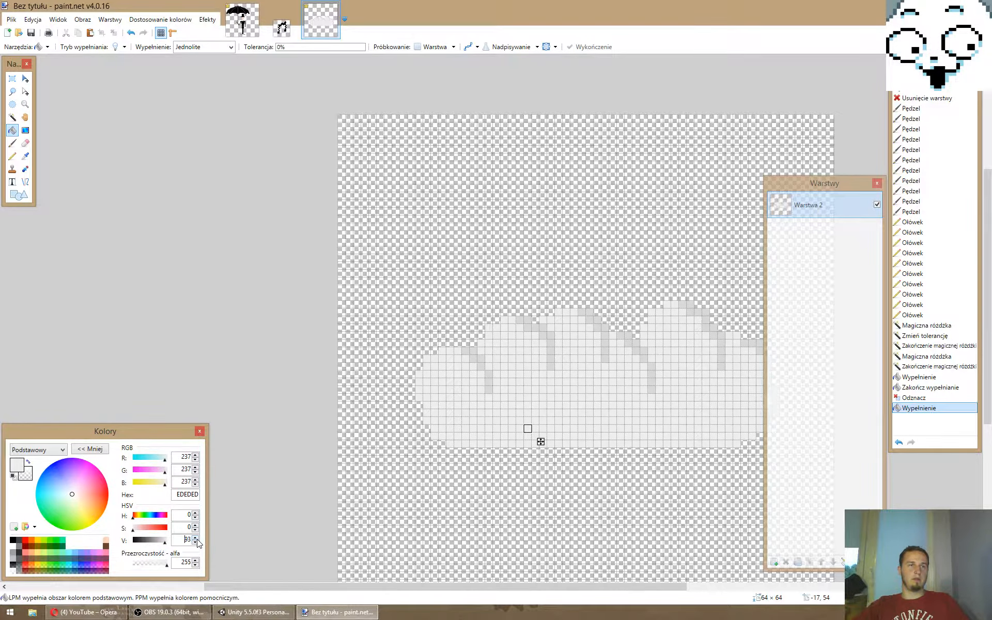
pyautogui.click(196, 538)
# - Draw white (FFFFFF) pencil highlights along the cloud's left edge, up to the upper left of its first bump
pyautogui.click(195, 538)
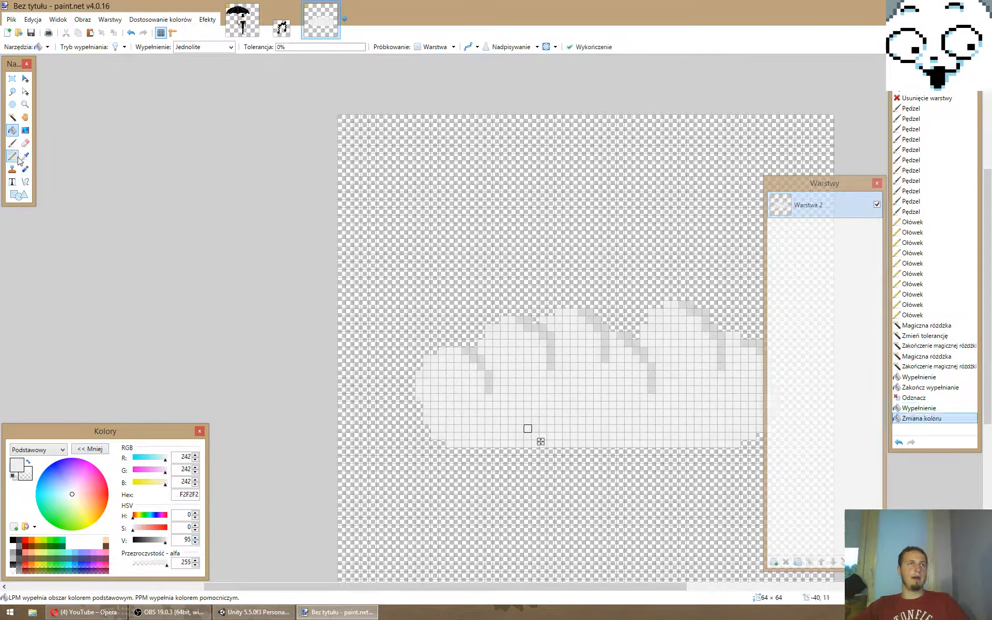
pyautogui.press('p')
pyautogui.click(195, 538)
pyautogui.click(196, 538)
pyautogui.click(195, 538)
pyautogui.click(195, 538)
pyautogui.click(195, 538)
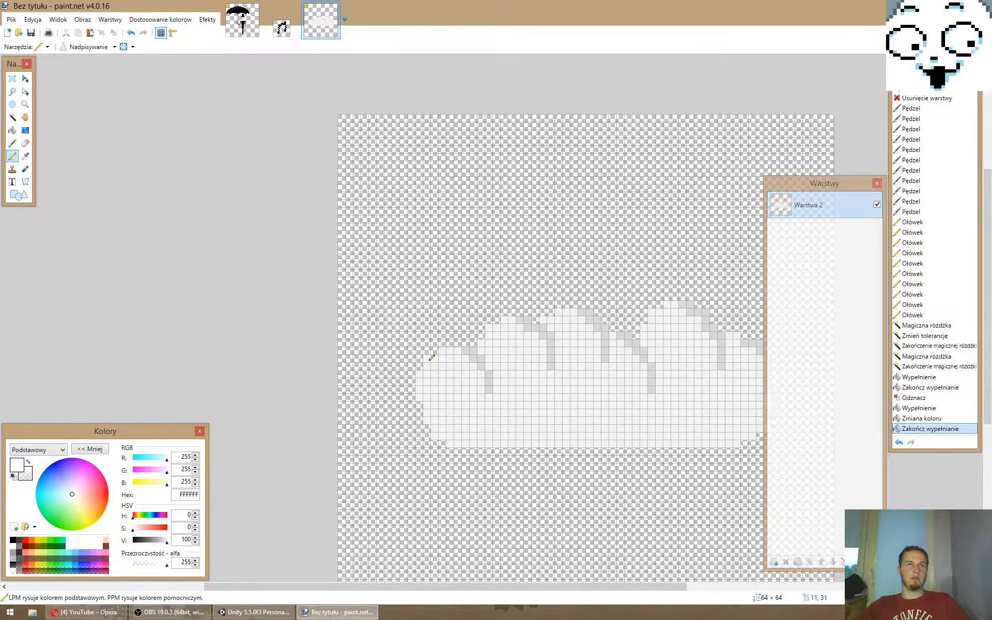
pyautogui.click(429, 411)
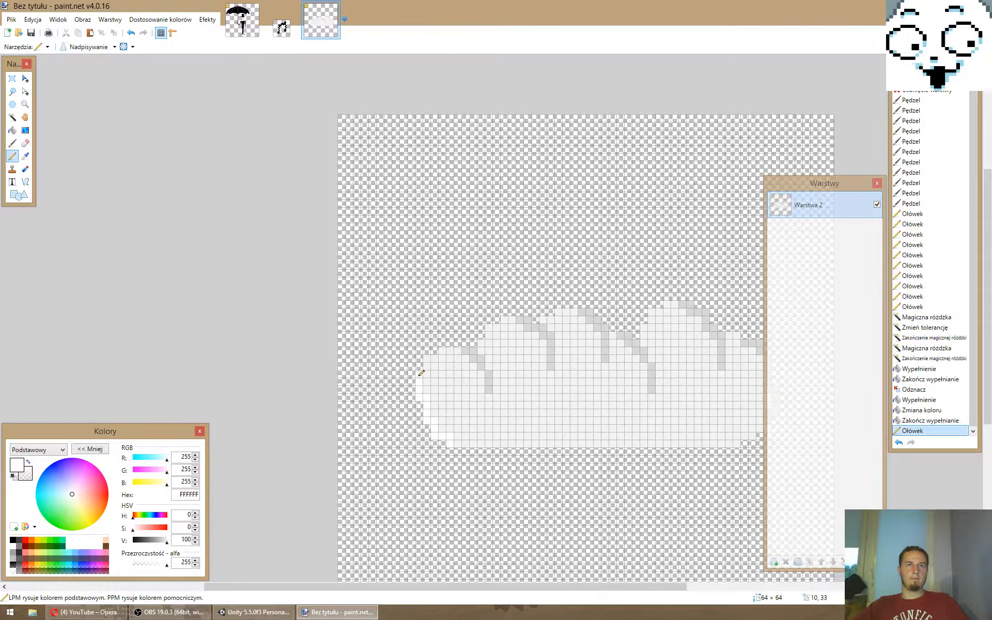
pyautogui.click(428, 360)
pyautogui.click(435, 355)
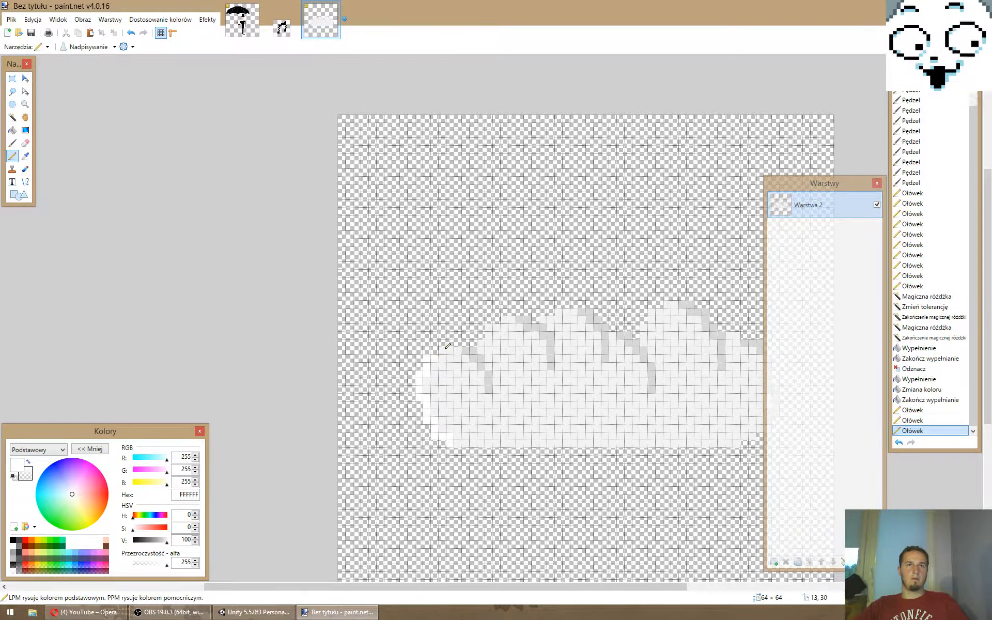
# - Continue the white highlights over the first bump's top and along the upper-left edges of the other bumps
pyautogui.moveTo(446, 350); pyautogui.dragTo(513, 319)
pyautogui.click(485, 339)
pyautogui.moveTo(543, 319); pyautogui.dragTo(574, 312)
pyautogui.moveTo(651, 311); pyautogui.dragTo(674, 304)
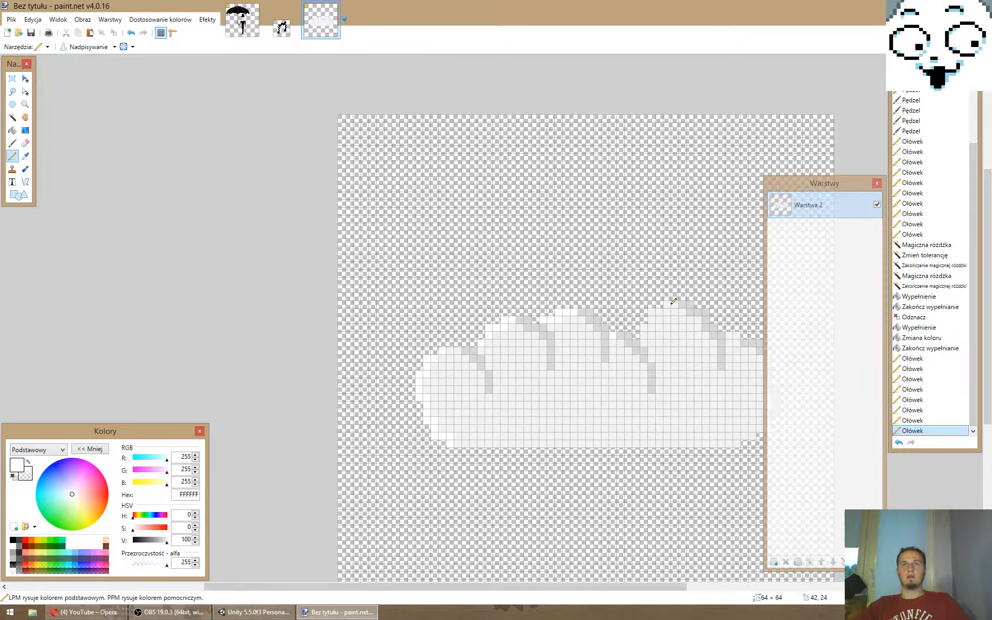
pyautogui.click(645, 322)
pyautogui.click(734, 333)
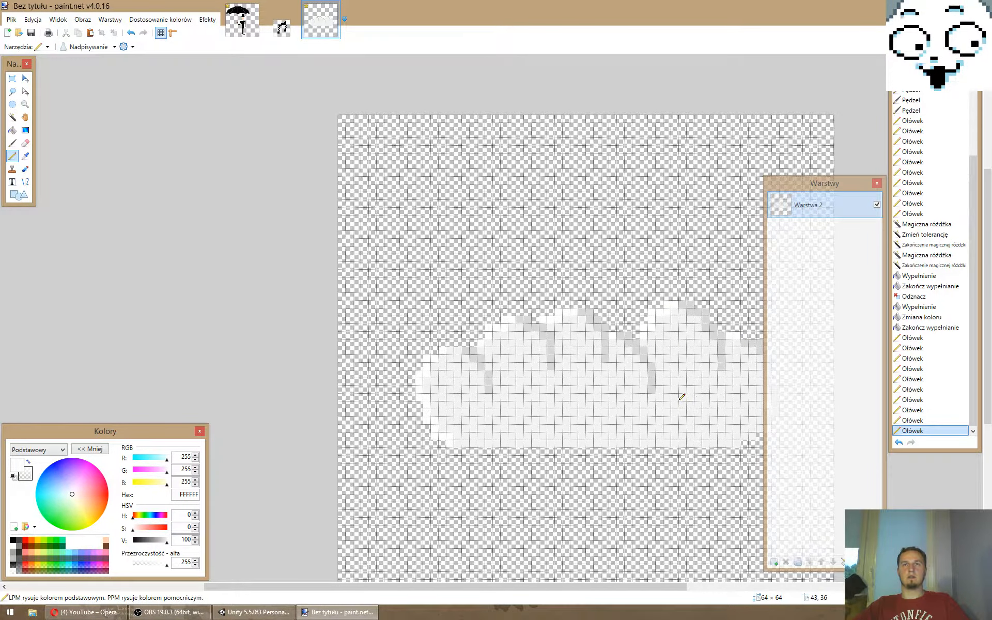
# - Try several short white highlight curves in the cloud's lower middle, comparing them by undoing and redoing
pyautogui.keyDown('ctrl'); pyautogui.scroll(-5, 680, 396); pyautogui.keyUp('ctrl')
pyautogui.keyDown('ctrl'); pyautogui.scroll(5, 706, 399); pyautogui.keyUp('ctrl')
pyautogui.moveTo(440, 426); pyautogui.dragTo(499, 394)
pyautogui.hotkey('ctrl', 'z')
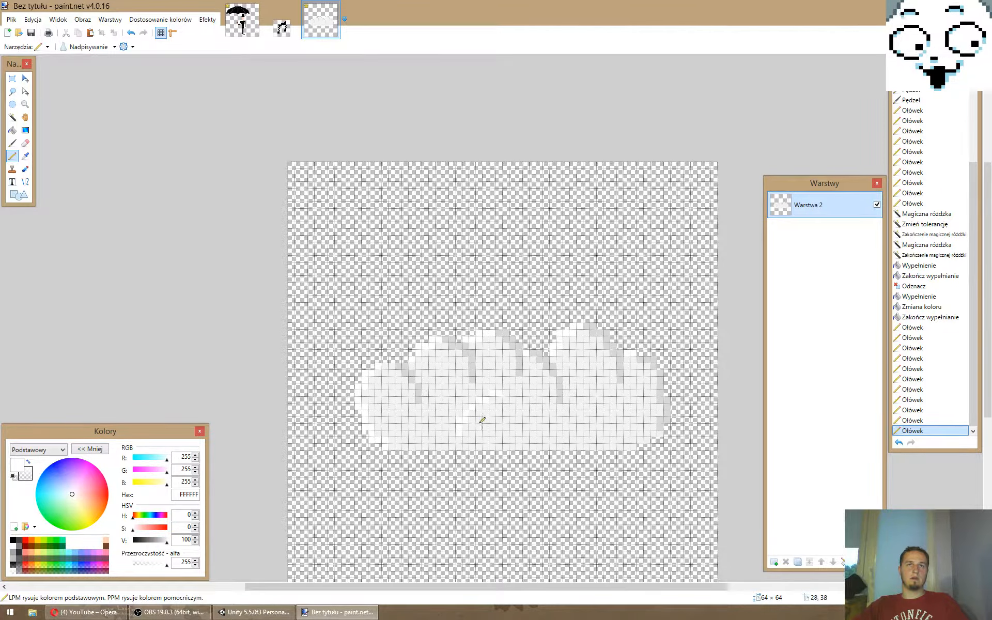
pyautogui.hotkey('ctrl', 'z')
pyautogui.hotkey('ctrl', 'y')
pyautogui.hotkey('ctrl', 'z')
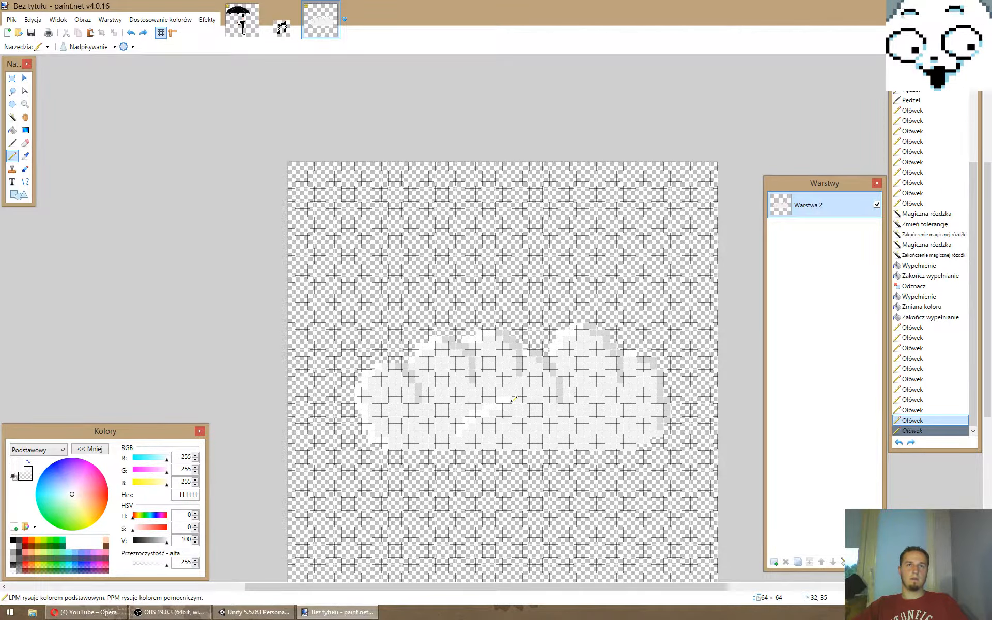
pyautogui.hotkey('ctrl', 'y')
pyautogui.hotkey('ctrl', 'z')
pyautogui.hotkey('ctrl', 'y')
pyautogui.hotkey('ctrl', 'z')
pyautogui.hotkey('ctrl', 'y')
pyautogui.hotkey('ctrl', 'z')
pyautogui.hotkey('ctrl', 'y')
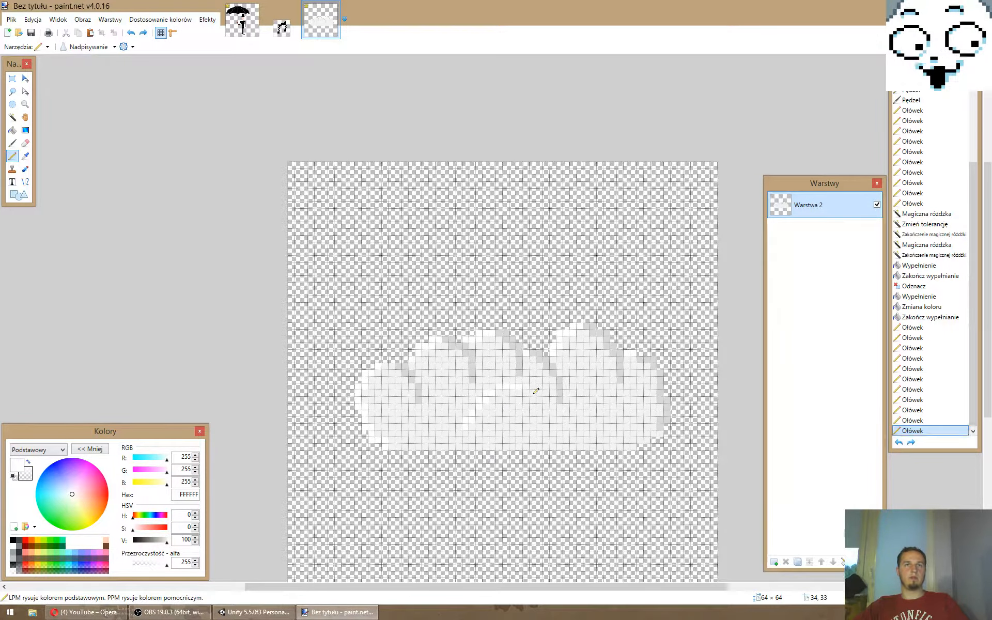
pyautogui.hotkey('ctrl', 'z')
pyautogui.hotkey('ctrl', 'y')
pyautogui.hotkey('ctrl', 'z')
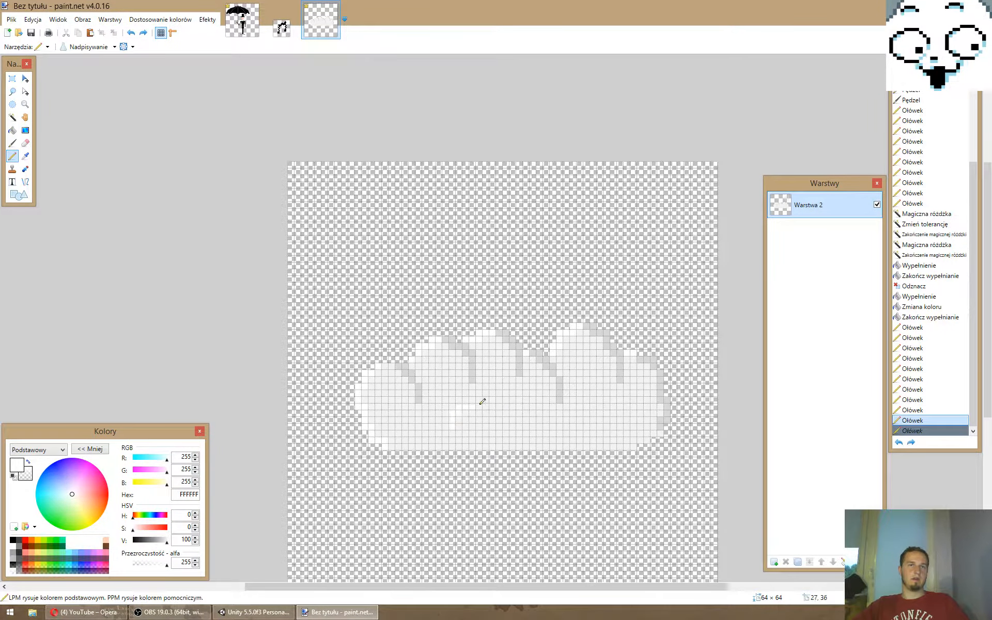
pyautogui.hotkey('ctrl', 'y')
# - Try longer white curves rising from the cloud's lower middle towards the centre bumps, undoing each attempt
pyautogui.press('z')
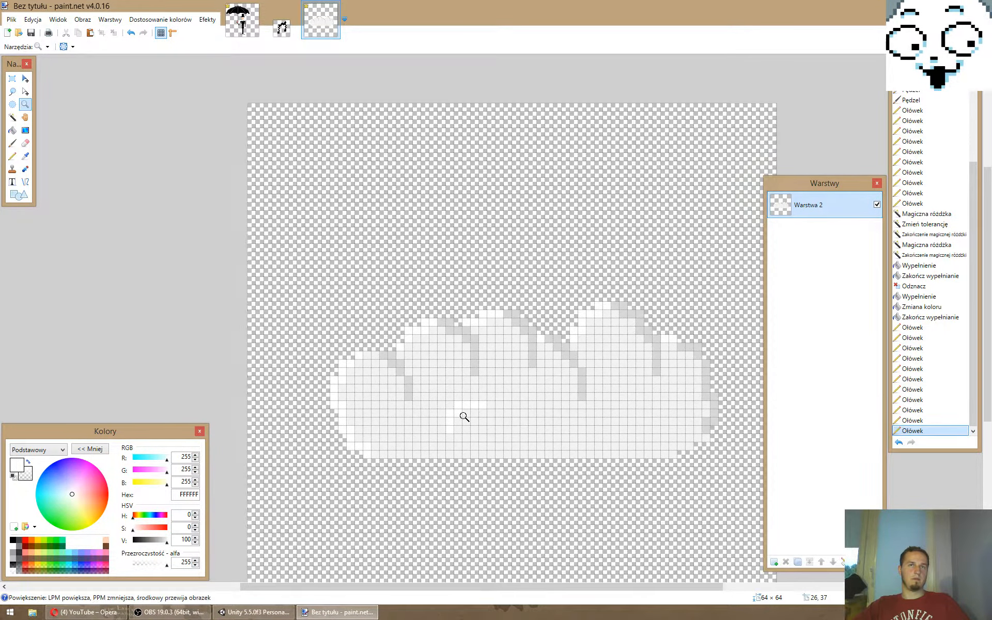
pyautogui.click(463, 416)
pyautogui.press('p')
pyautogui.hotkey('ctrl', 'z')
pyautogui.moveTo(448, 426); pyautogui.dragTo(521, 395)
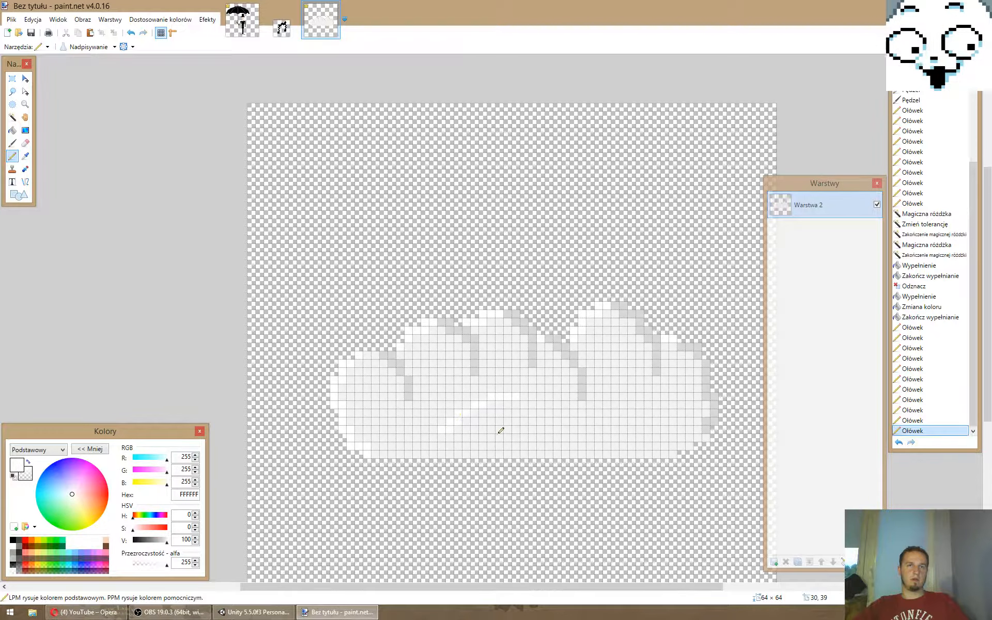
pyautogui.hotkey('ctrl', 'z')
pyautogui.moveTo(443, 429); pyautogui.dragTo(526, 381)
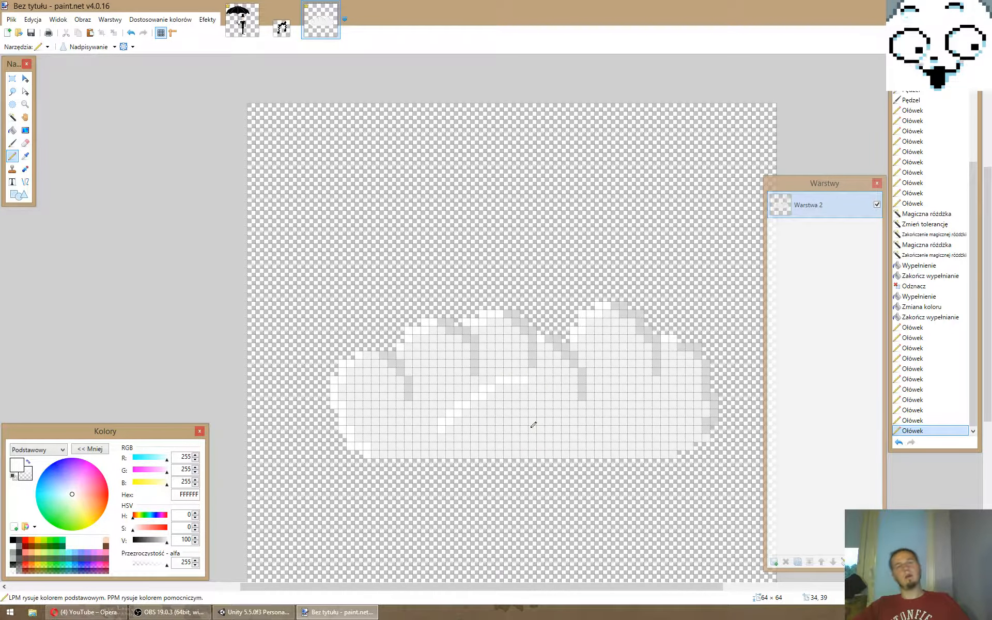
pyautogui.hotkey('ctrl', 'z')
pyautogui.moveTo(456, 428); pyautogui.dragTo(526, 402)
pyautogui.hotkey('ctrl', 'z')
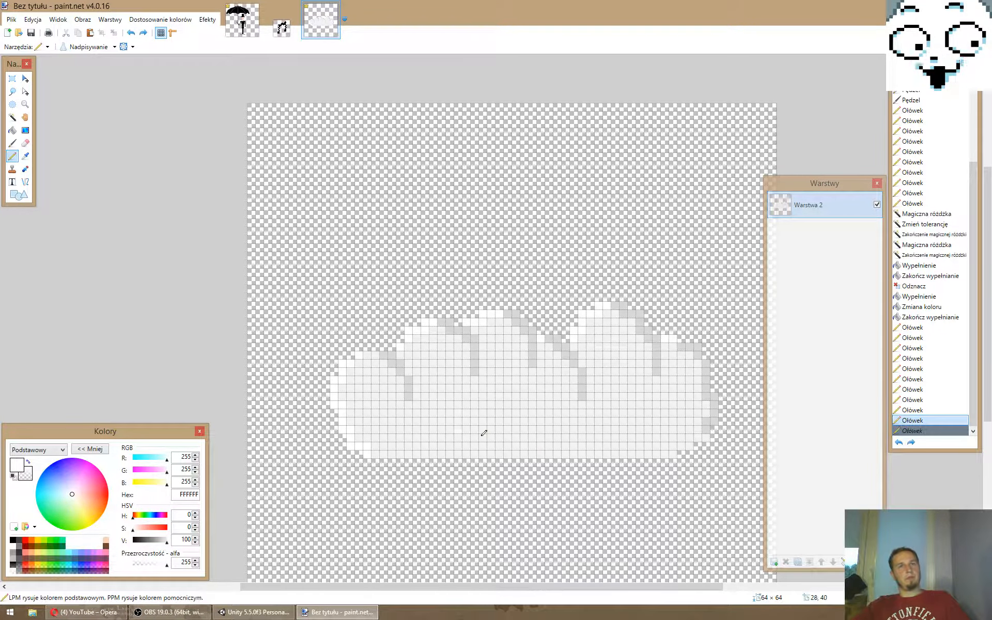
pyautogui.moveTo(458, 430)
pyautogui.mouseDown()
pyautogui.moveTo(509, 405)
pyautogui.moveTo(499, 388)
pyautogui.mouseUp()
pyautogui.hotkey('ctrl', 'z')
# - Try an inner bump in the cloud's lower middle with a white left edge and a grey D8D8D8 right edge, then undo it
pyautogui.click(451, 438)
pyautogui.click(196, 542)
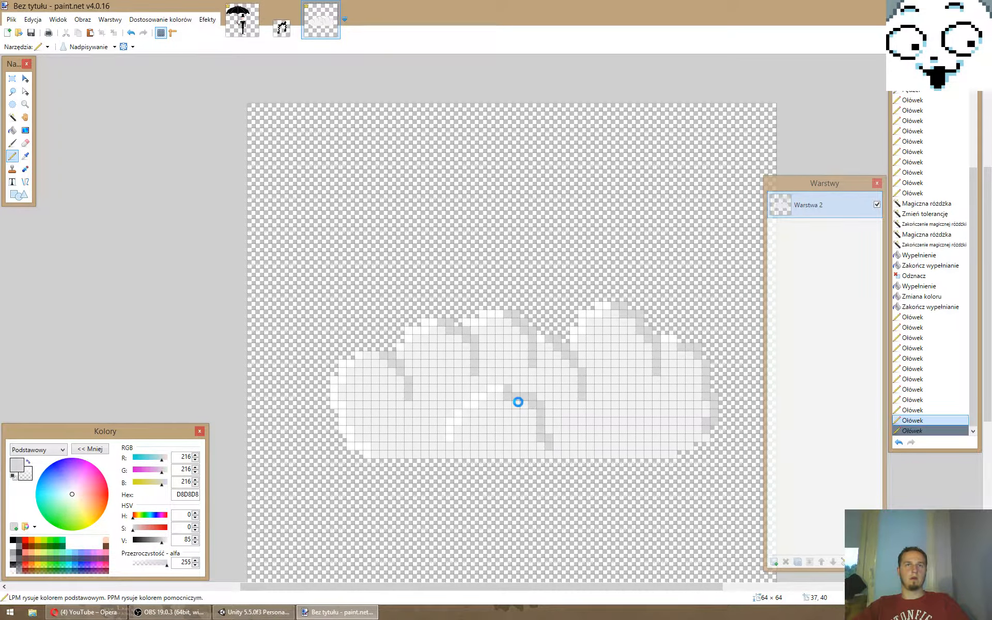
pyautogui.moveTo(518, 402); pyautogui.dragTo(546, 433)
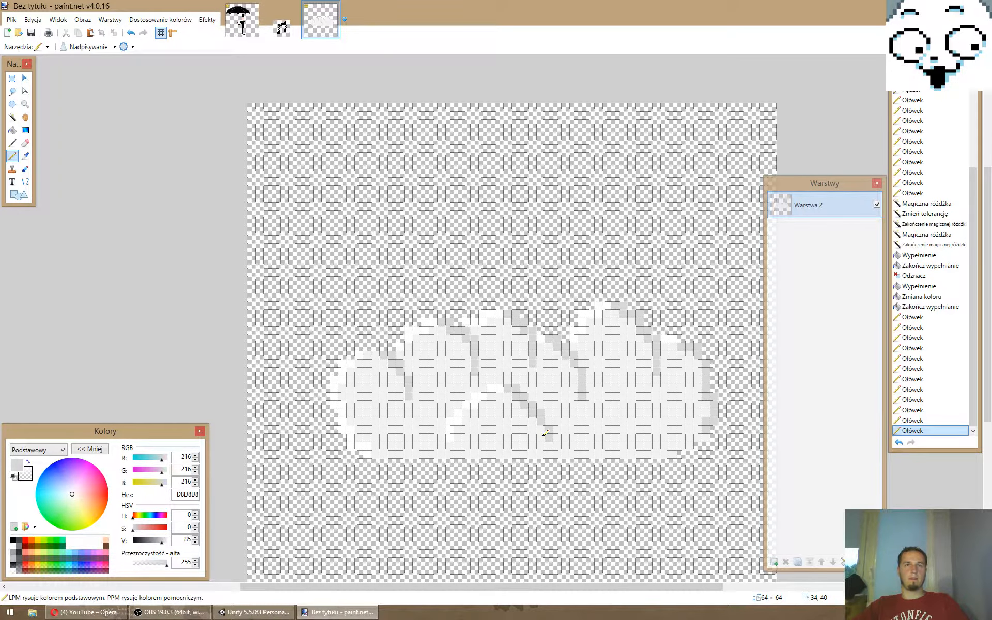
pyautogui.hotkey('ctrl', 'z')
pyautogui.hotkey('ctrl', 'z')
pyautogui.hotkey('ctrl', 'z')
pyautogui.hotkey('ctrl', 'z')
# - Erase pixels along the cloud's flat bottom edge to leave gaps between small lower bumps
pyautogui.keyDown('ctrl'); pyautogui.scroll(-1, 544, 436); pyautogui.keyUp('ctrl')
pyautogui.moveTo(653, 454); pyautogui.dragTo(599, 454, button='right')
pyautogui.moveTo(558, 455); pyautogui.dragTo(467, 455, button='right')
pyautogui.moveTo(528, 446); pyautogui.dragTo(508, 446, button='right')
pyautogui.moveTo(384, 454); pyautogui.dragTo(433, 455, button='right')
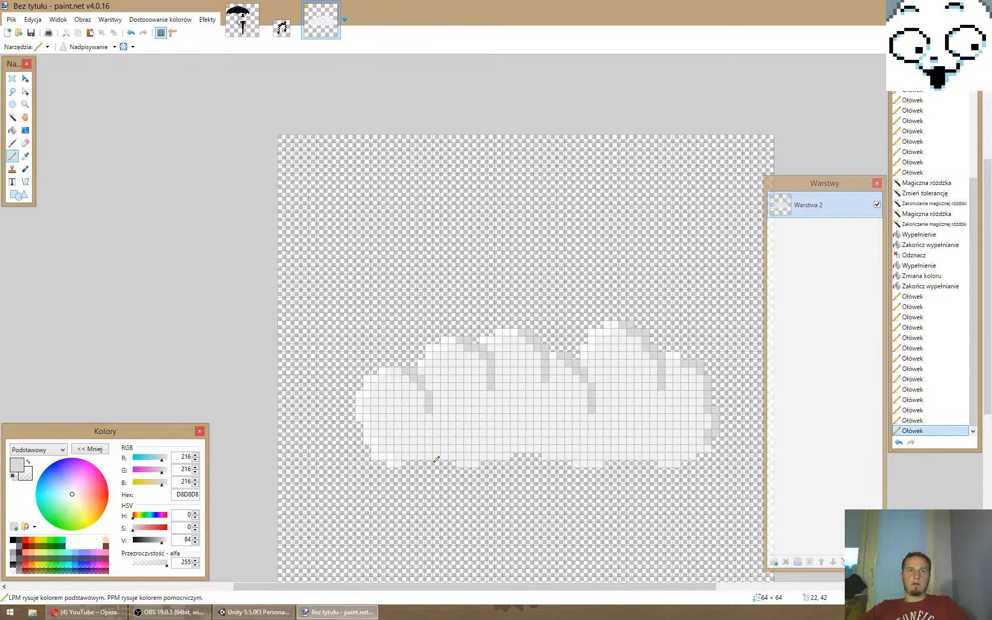
# - Shade the right parts of the cloud's bottom bumps in grey D8D8D8 and touch up the cloud with white pixels
pyautogui.moveTo(398, 464); pyautogui.dragTo(405, 457)
pyautogui.click(477, 464)
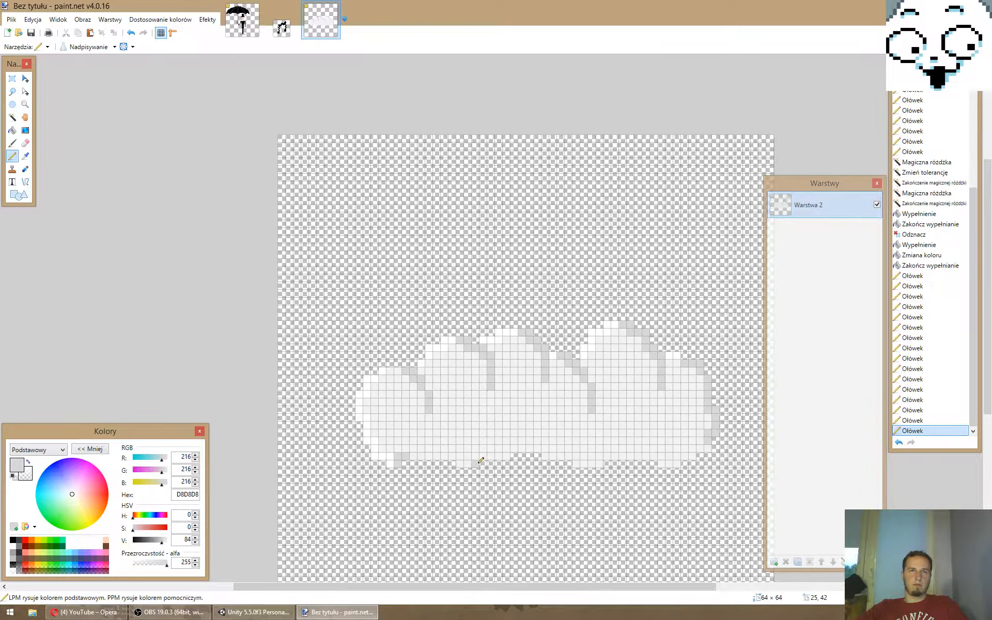
pyautogui.moveTo(479, 463); pyautogui.dragTo(499, 456)
pyautogui.moveTo(606, 465); pyautogui.dragTo(708, 456)
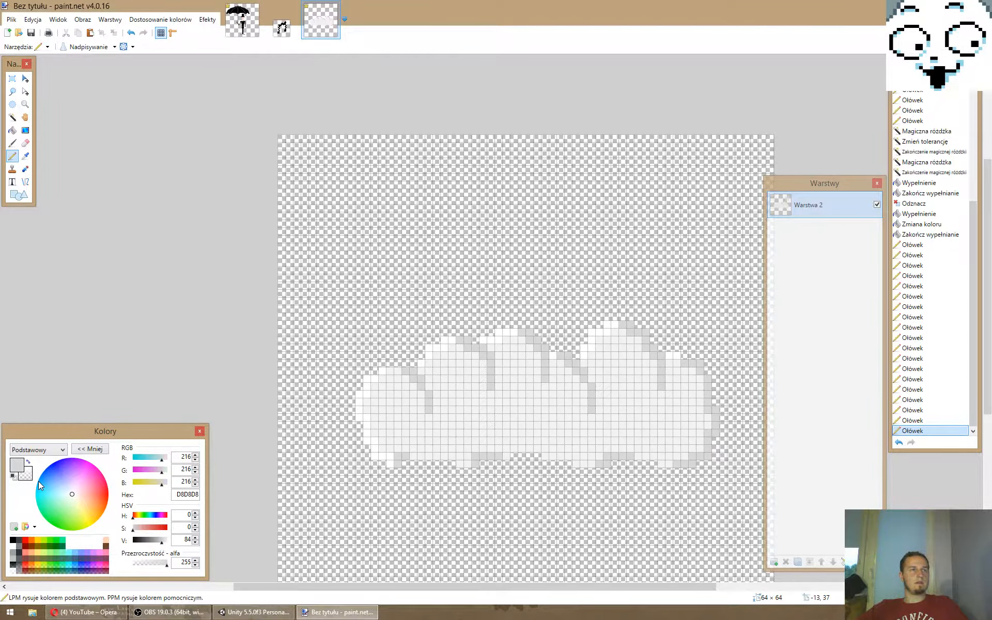
pyautogui.click(13, 547)
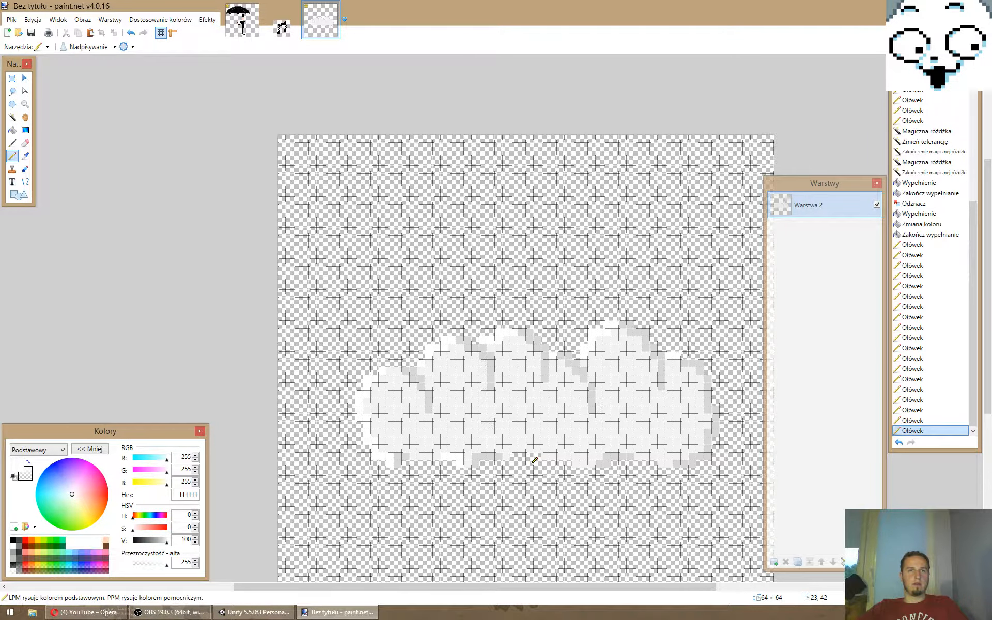
pyautogui.keyDown('ctrl'); pyautogui.scroll(-5, 534, 460); pyautogui.keyUp('ctrl')
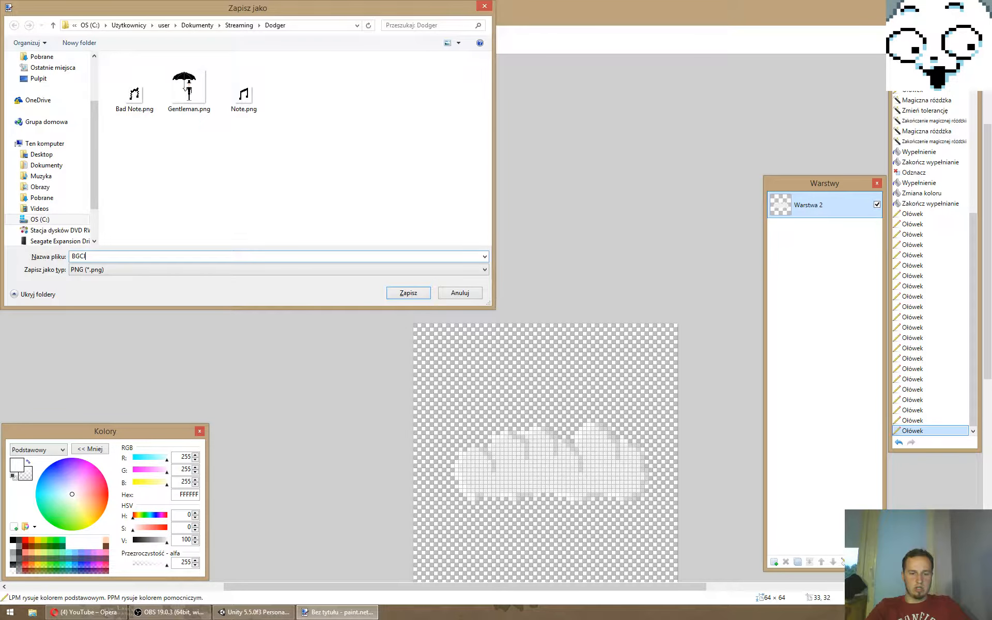
# - Save the cloud image as the PNG file BGCloud in the Dodger folder with automatic colour depth
pyautogui.write('o')
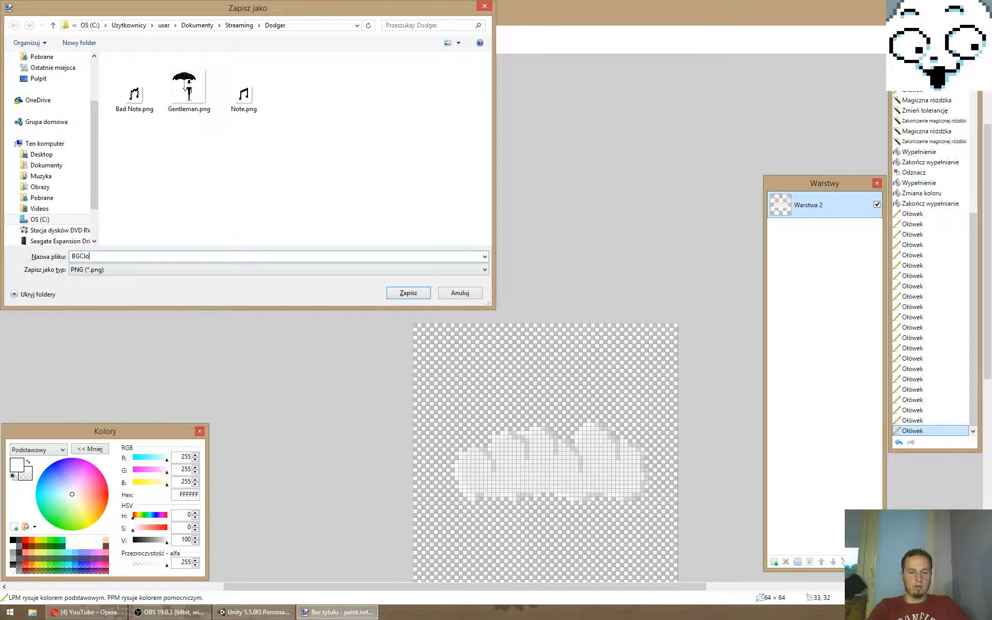
pyautogui.press('Return')
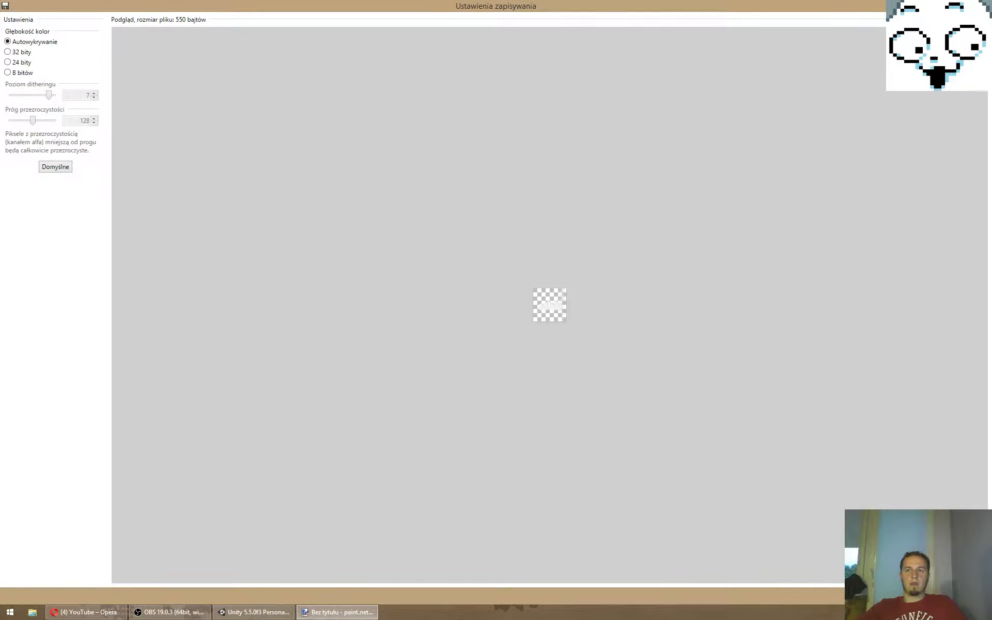
pyautogui.press('Return')
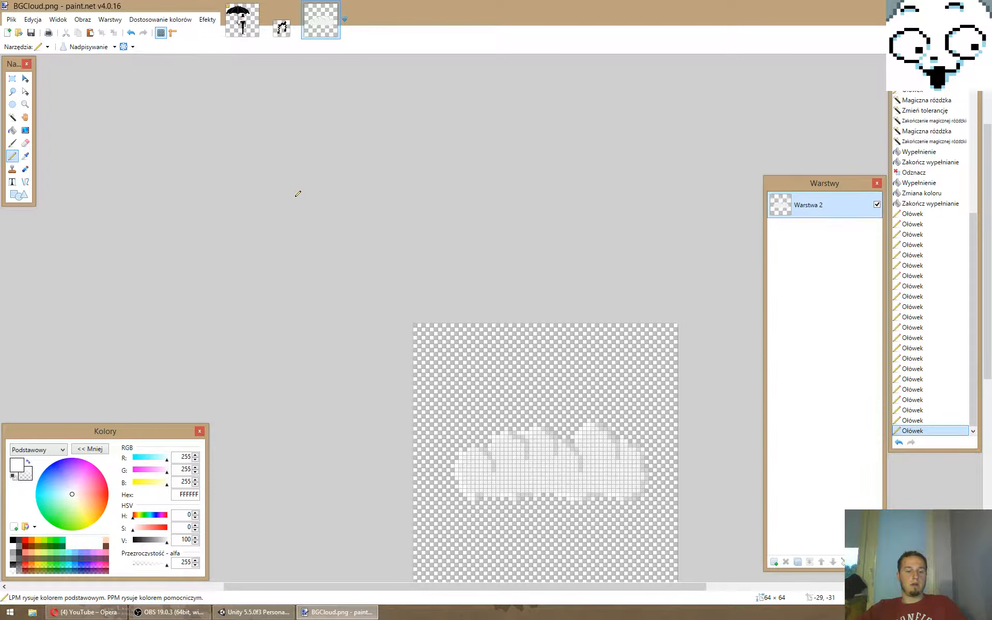
# - Create a new image 512 pixels wide and 1024 pixels high
pyautogui.hotkey('ctrl', 'n')
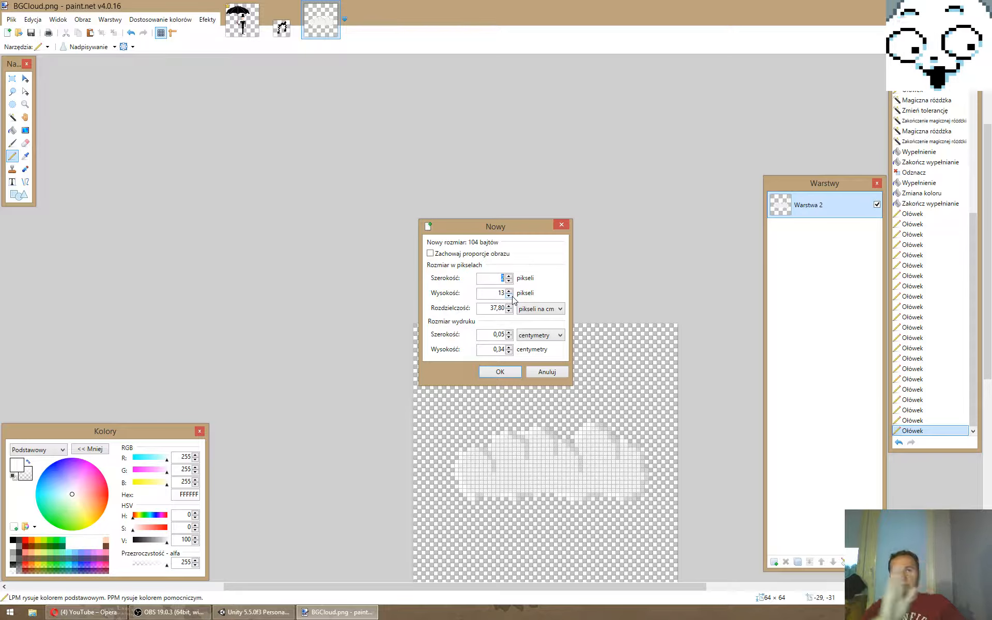
pyautogui.write('512')
pyautogui.press('Tab')
pyautogui.write('1024')
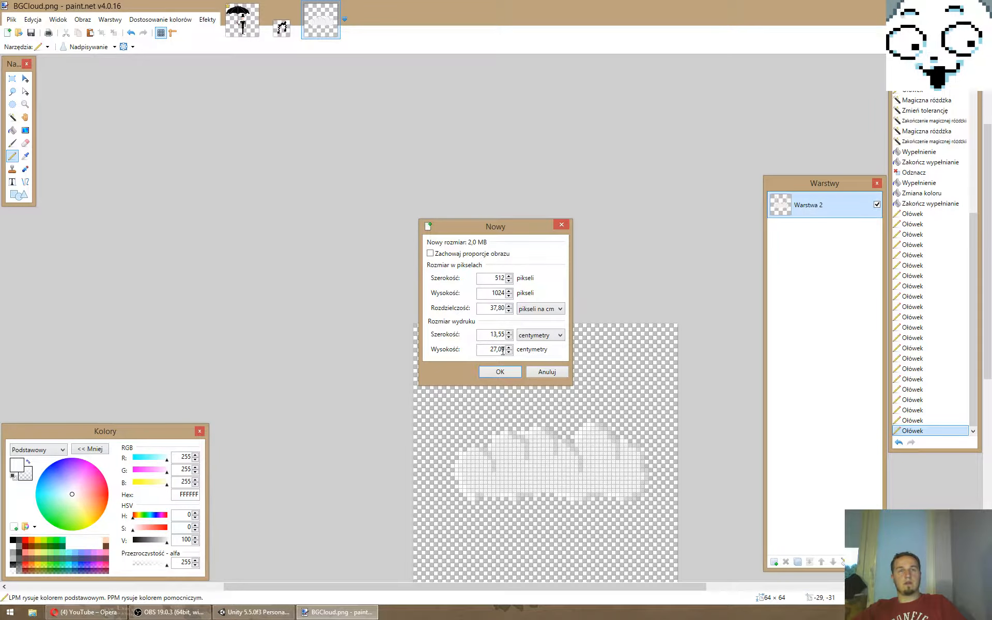
pyautogui.click(502, 372)
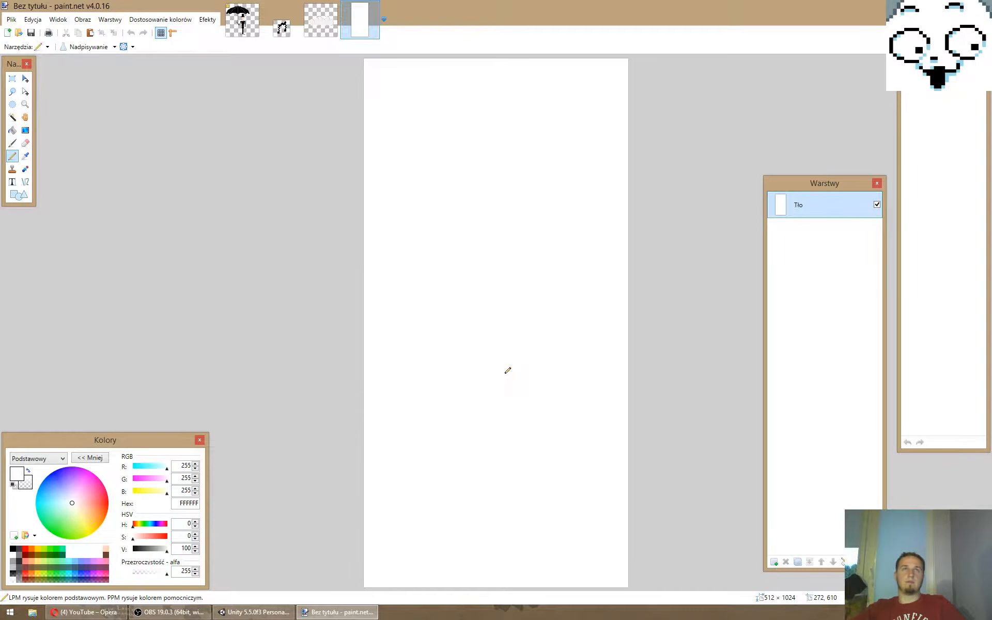
# - Fill the whole blank canvas with light sky blue B2FCFF
pyautogui.click(45, 502)
pyautogui.moveTo(144, 468); pyautogui.dragTo(157, 469)
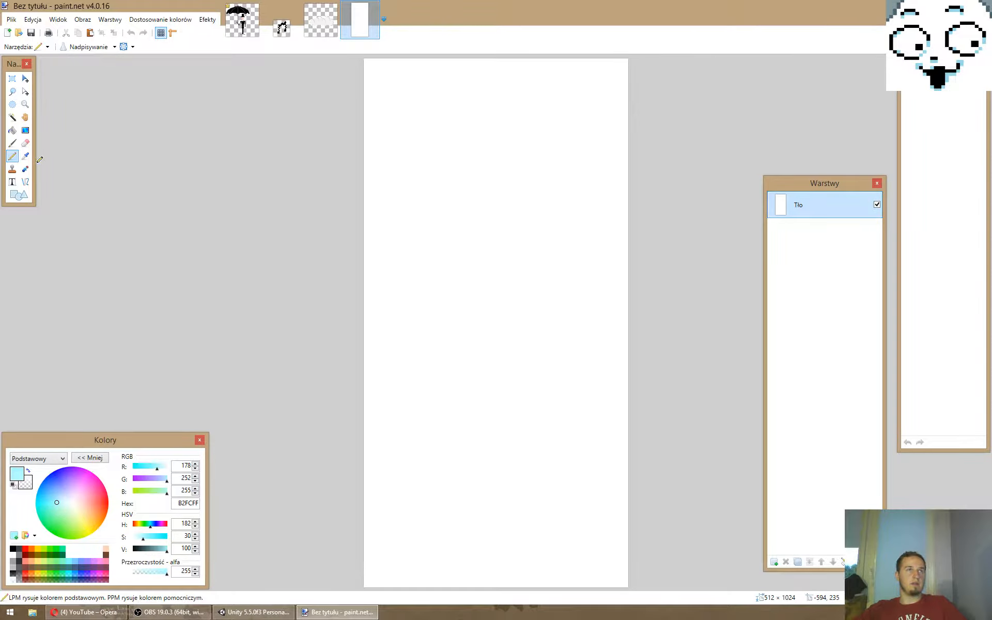
pyautogui.click(12, 130)
pyautogui.click(405, 170)
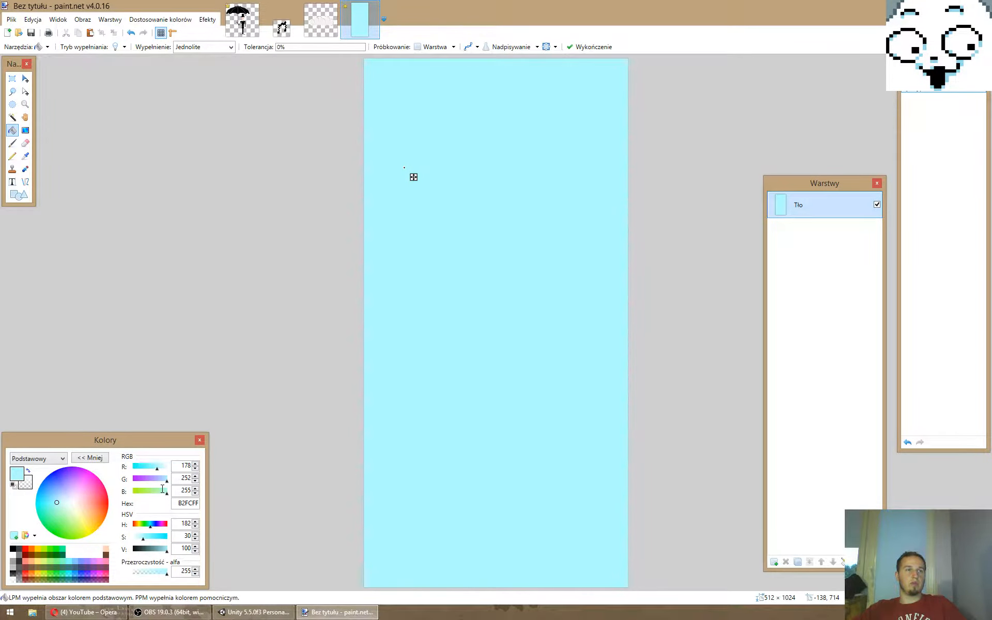
# - Lighten the background fill to C9FCFF and save the image as the PNG file Blue SkyBG in the Dodger folder
pyautogui.moveTo(143, 538); pyautogui.dragTo(141, 539)
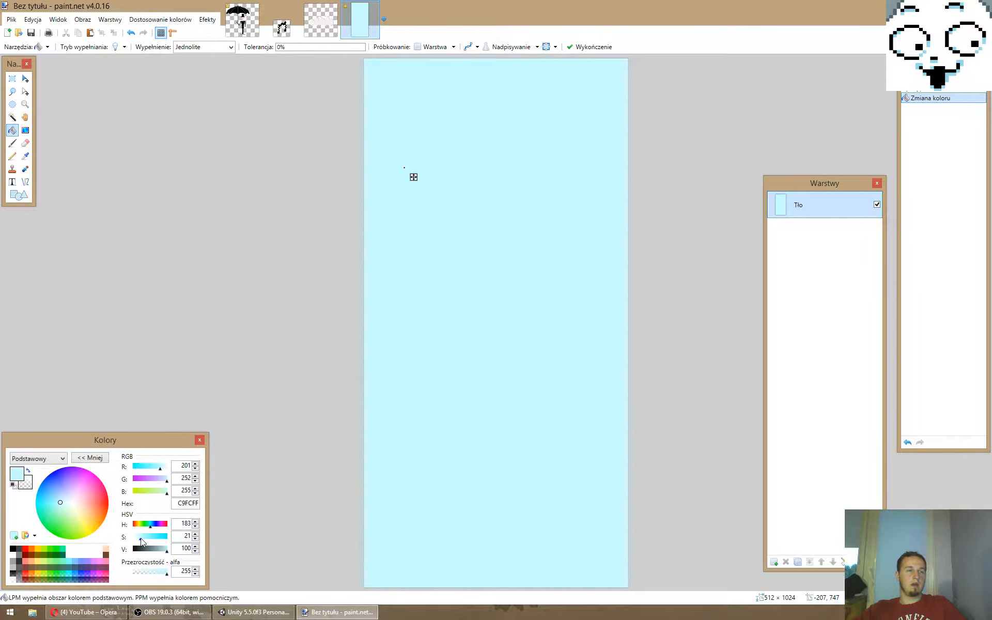
pyautogui.hotkey('ctrl', 's')
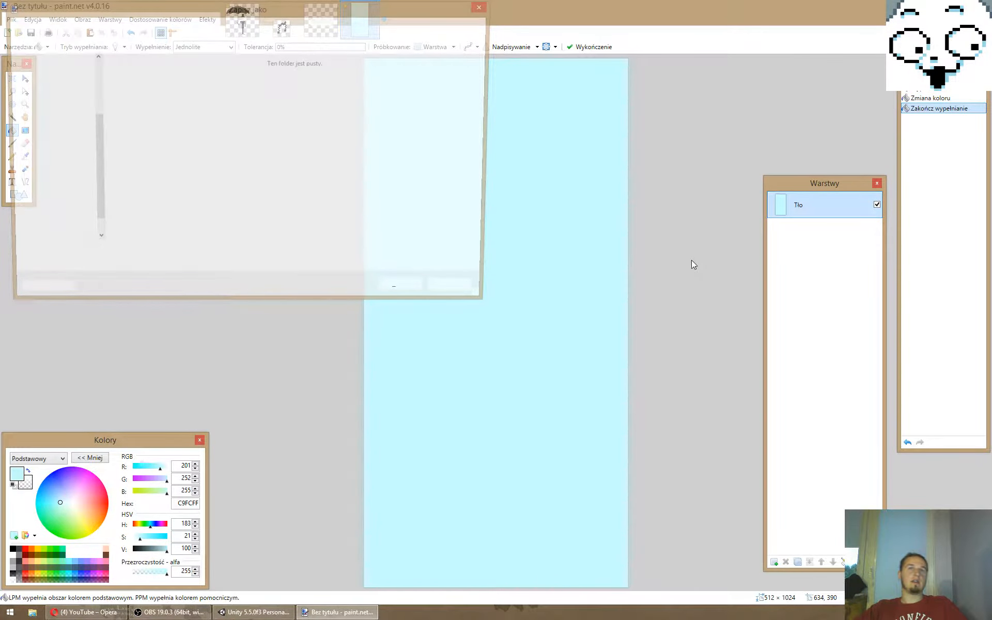
pyautogui.write('Blue ')
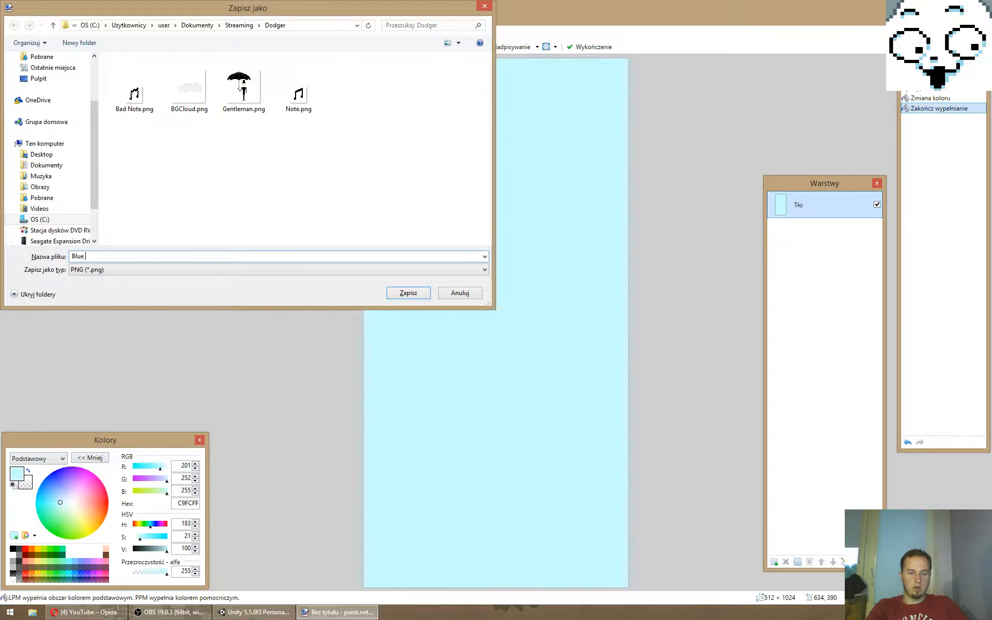
pyautogui.write('SkyBG')
pyautogui.press('Return')
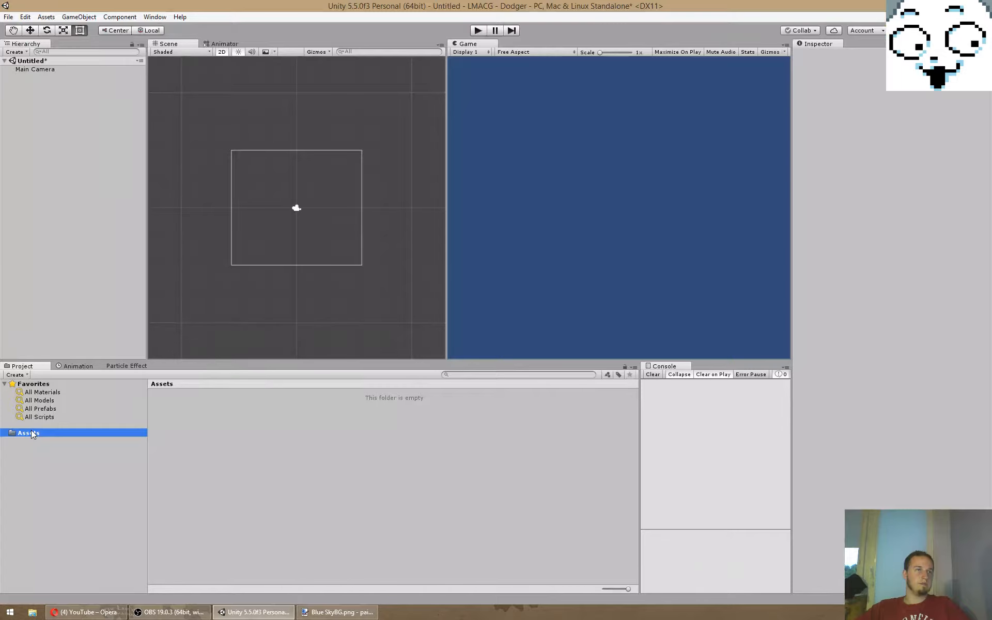
# - Switch to Unity and create the folders Graphics, Scripts and Prefabs inside Assets
pyautogui.rightClick(31, 431)
pyautogui.moveTo(62, 246)
pyautogui.click(218, 245)
pyautogui.write('Graphiv')
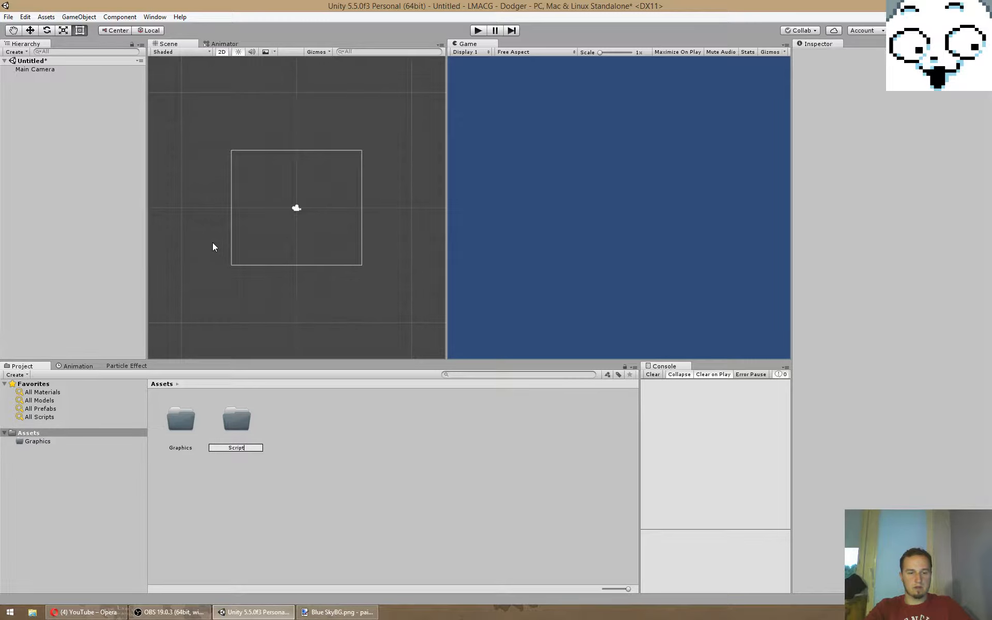
pyautogui.write('s')
pyautogui.press('Return')
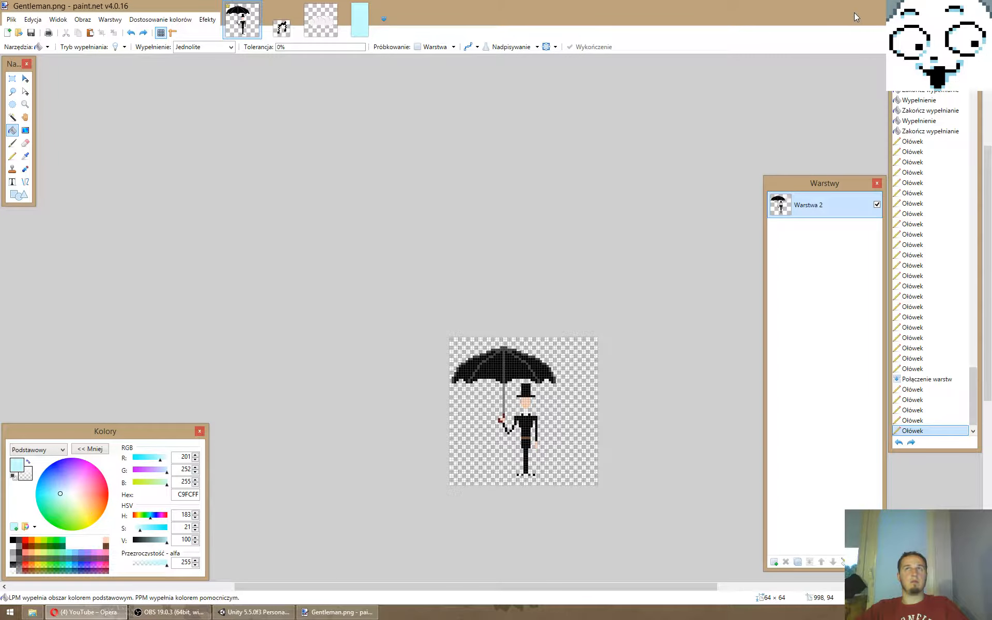
# - Switch back to paint.net and close Gentleman.png without saving its changes
pyautogui.hotkey('ctrl', 'w')
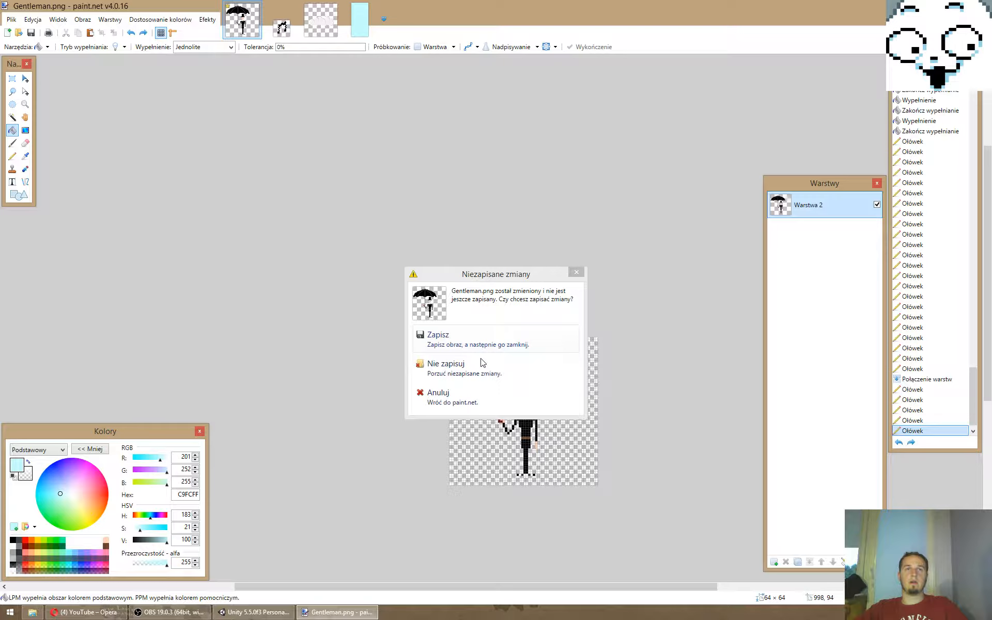
pyautogui.click(446, 364)
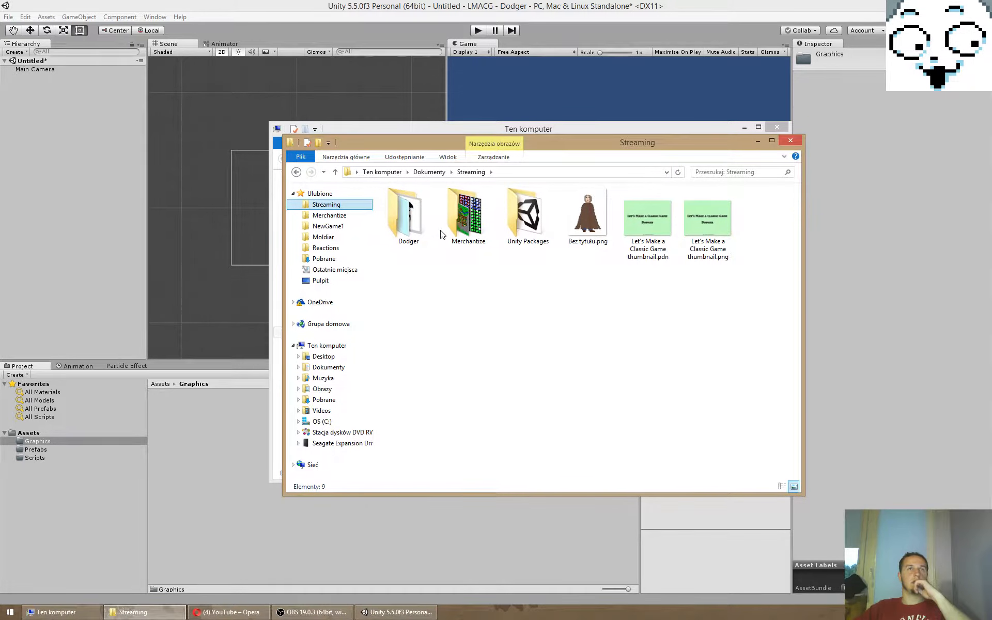
# - Open the Dodger folder inside Streaming in File Explorer, with Unity's Graphics folder as the import destination
pyautogui.doubleClick(421, 225)
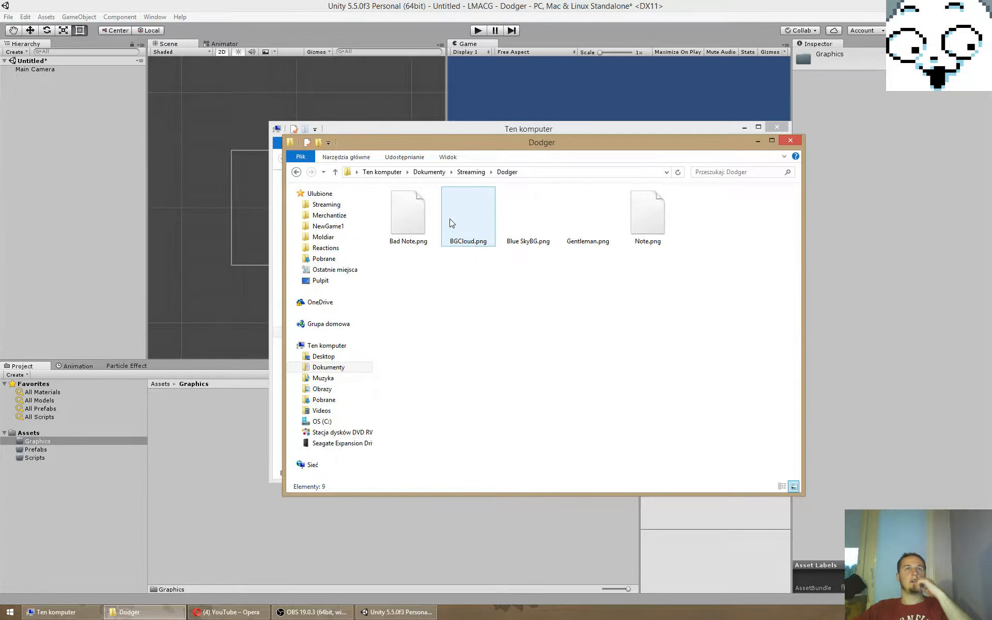